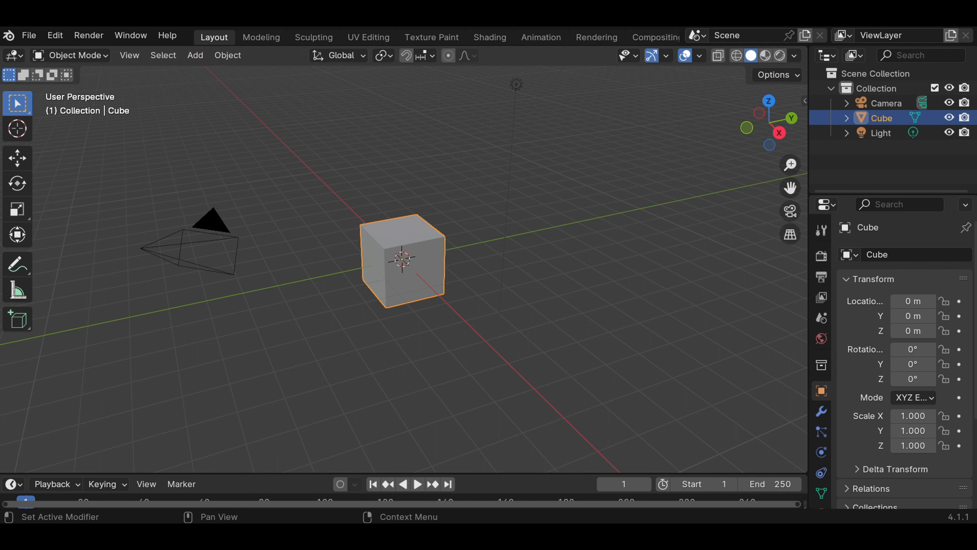
Step: Delete the default cube from the scene
scroll(485, 185, "down", 2)
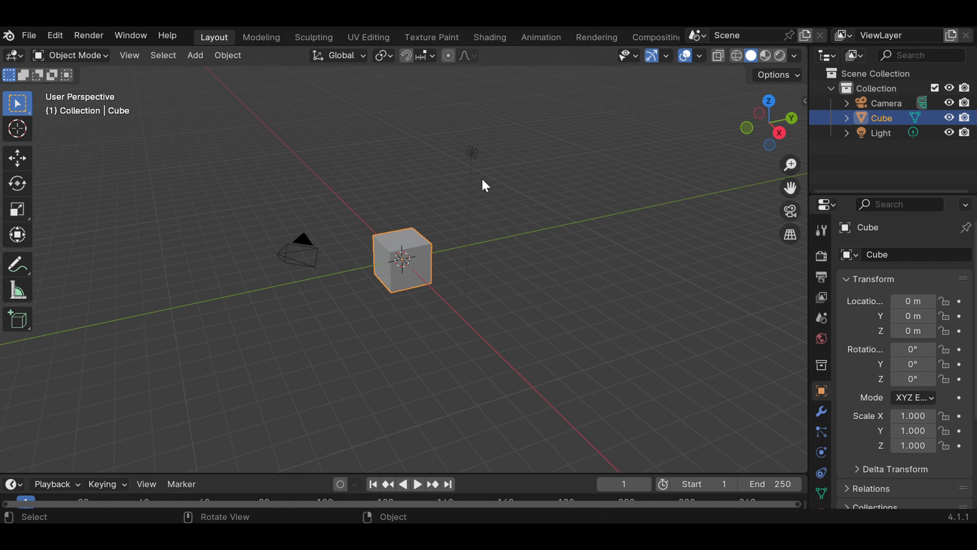
scroll(445, 265, "up", 3)
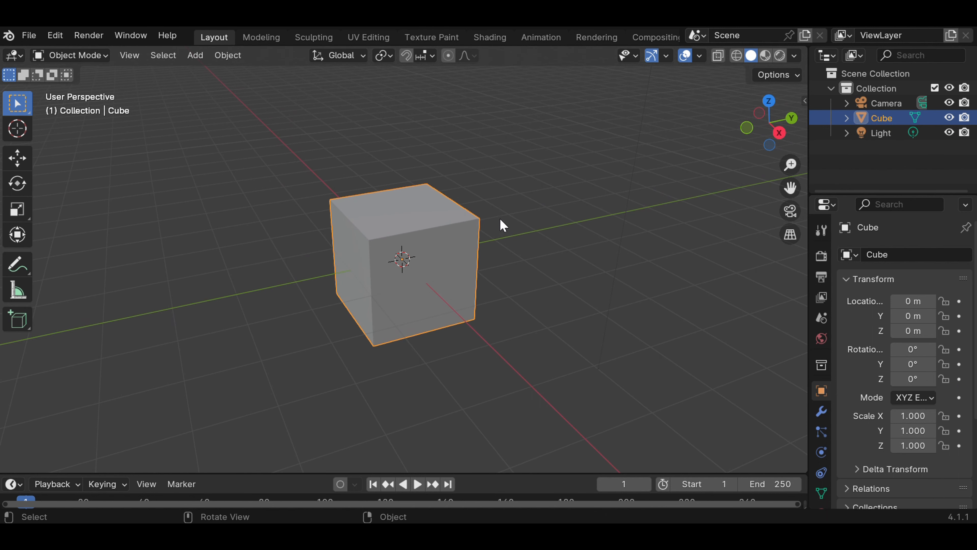
scroll(512, 216, "up", 2)
left_click(518, 235)
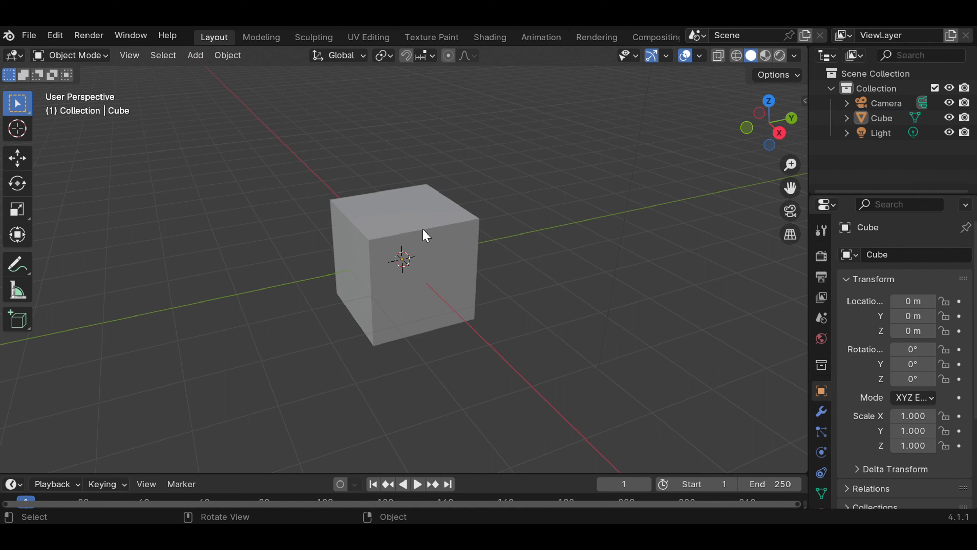
left_click(425, 235)
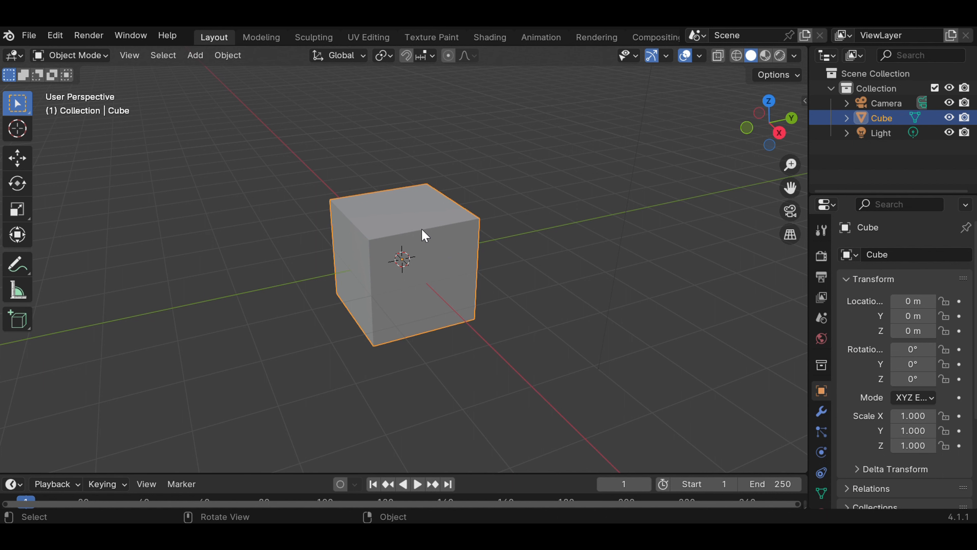
key("Delete")
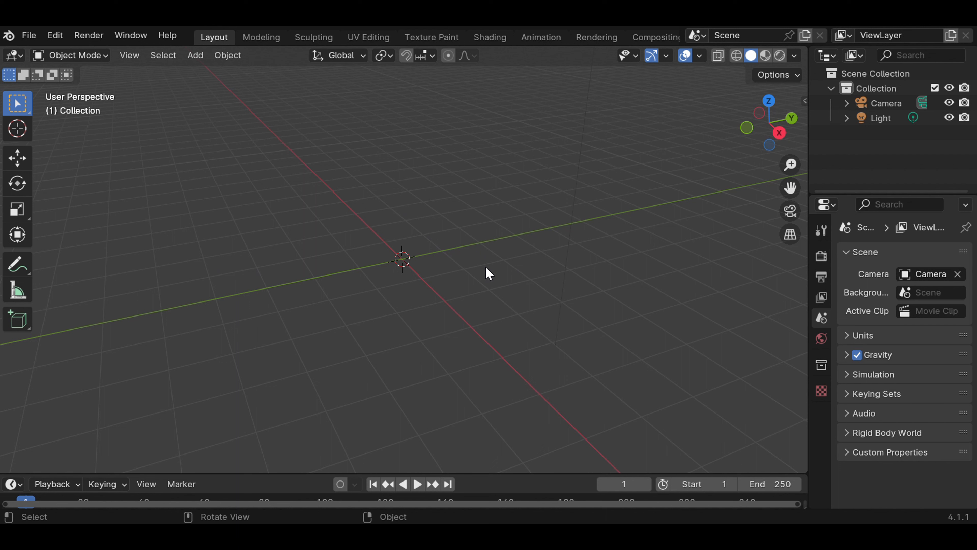
Step: Enable the Screencast Keys overlay, collapse its settings and test that it shows mouse input
key("n")
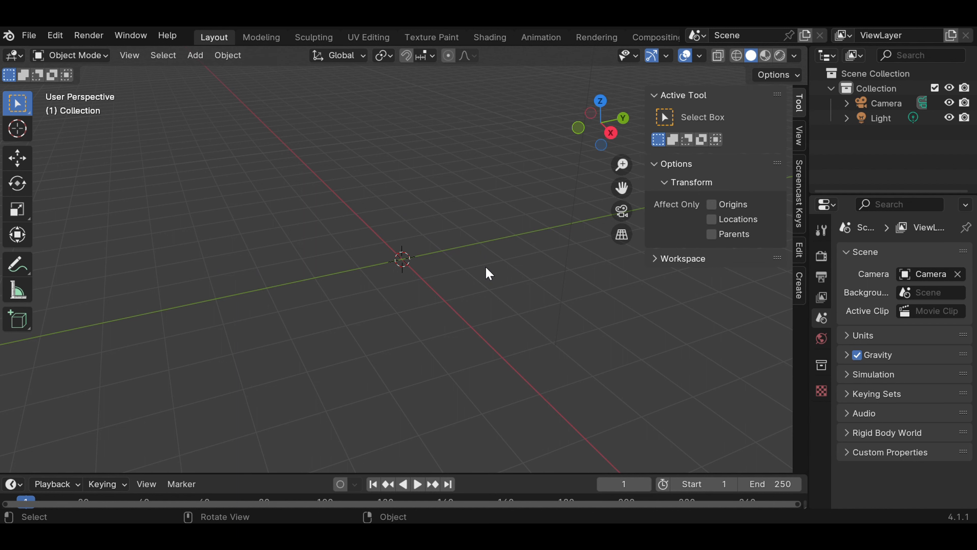
left_click(802, 184)
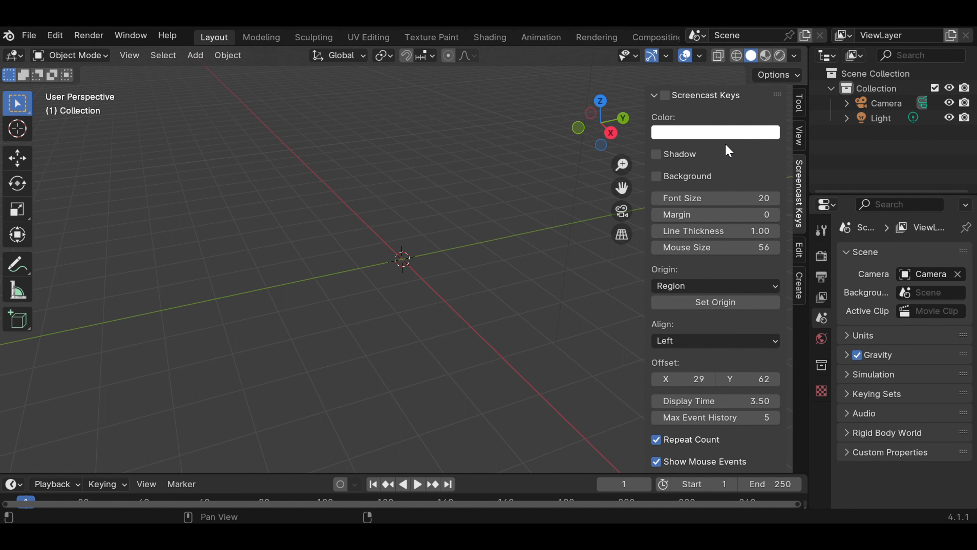
left_click(665, 96)
left_click(655, 98)
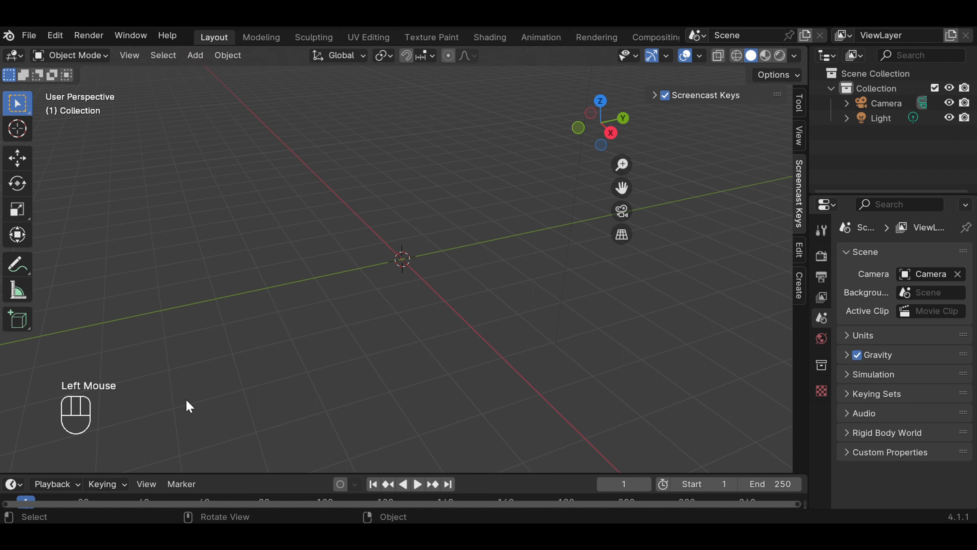
left_click(193, 386)
middle_click(191, 387)
scroll(533, 278, "up", 2)
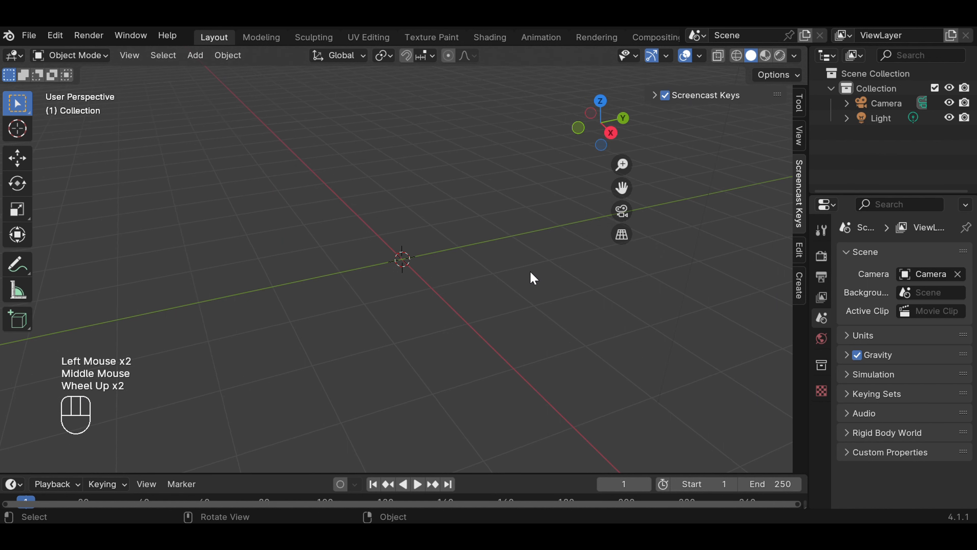
scroll(533, 277, "up", 1)
scroll(522, 307, "down", 3)
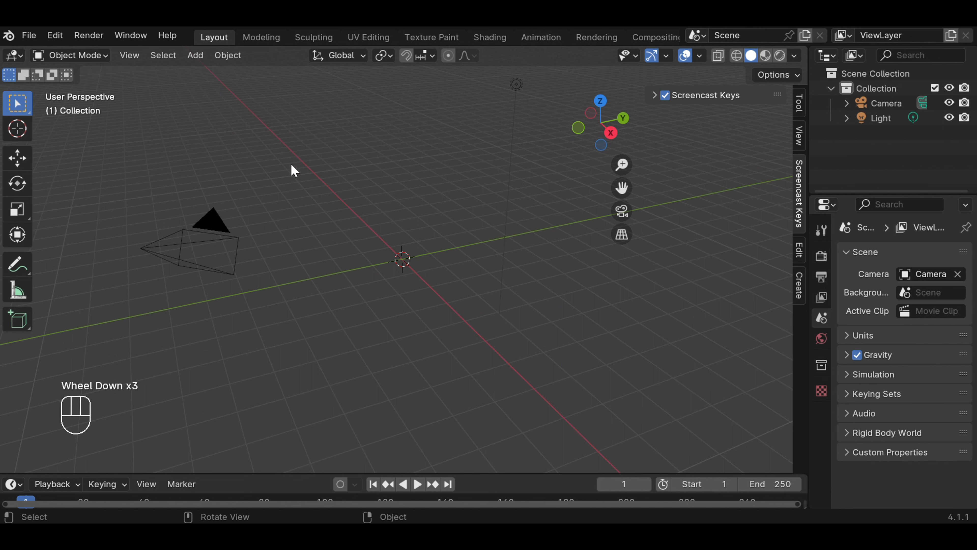
Step: Add a UV sphere at the origin and scale it up uniformly to about 4.63
left_click(198, 59)
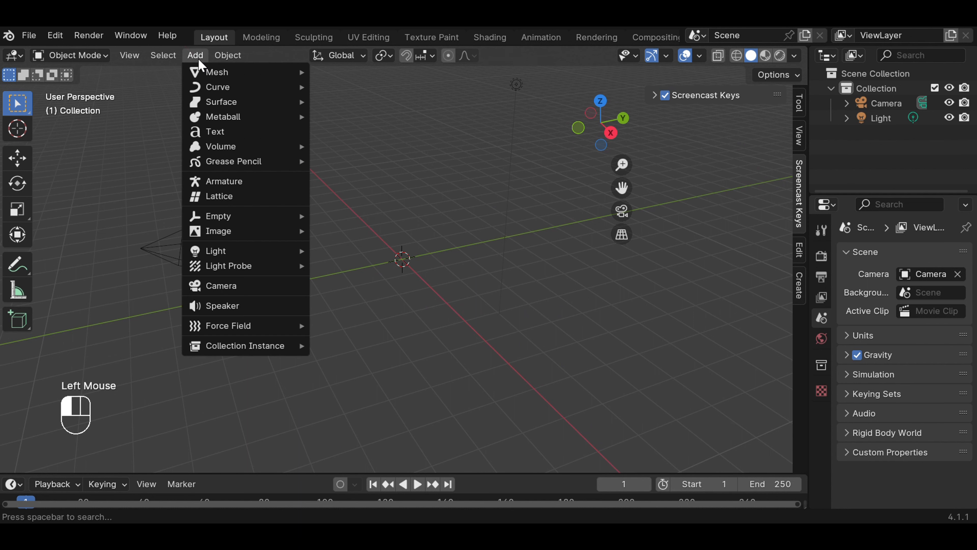
mouse_move(203, 73)
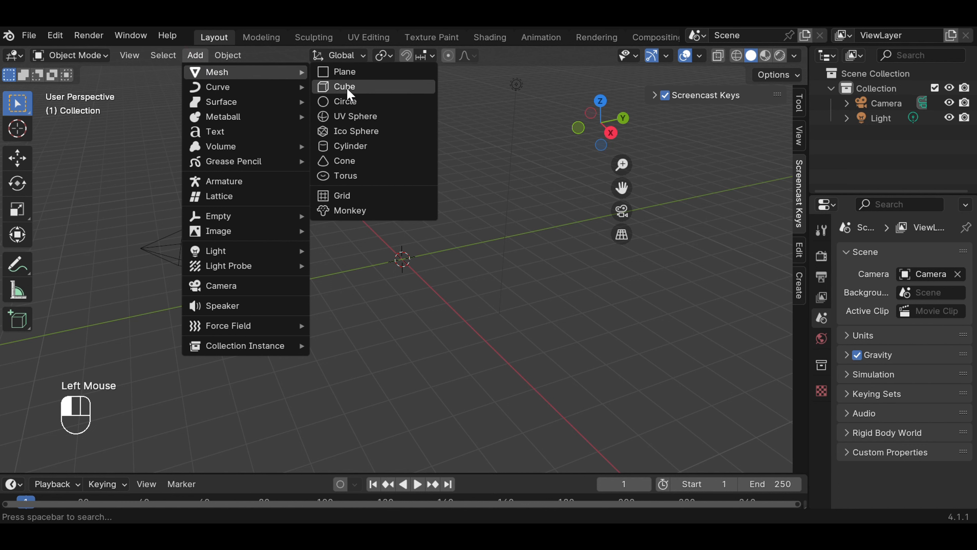
left_click(376, 118)
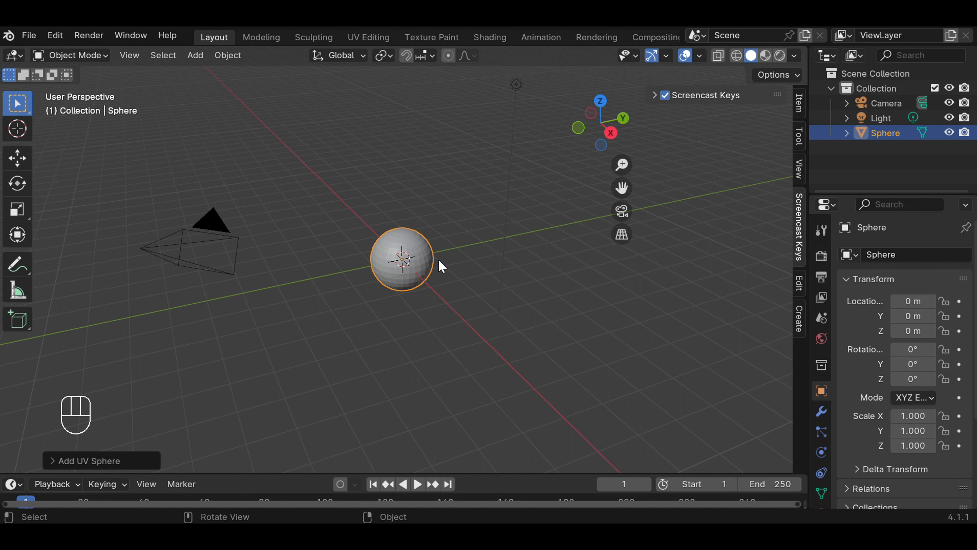
key("s")
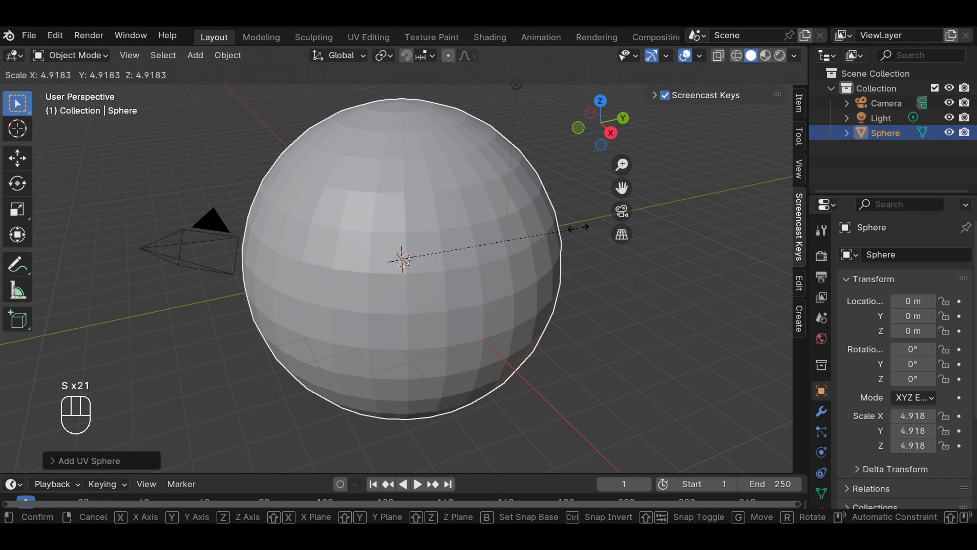
left_click(568, 232)
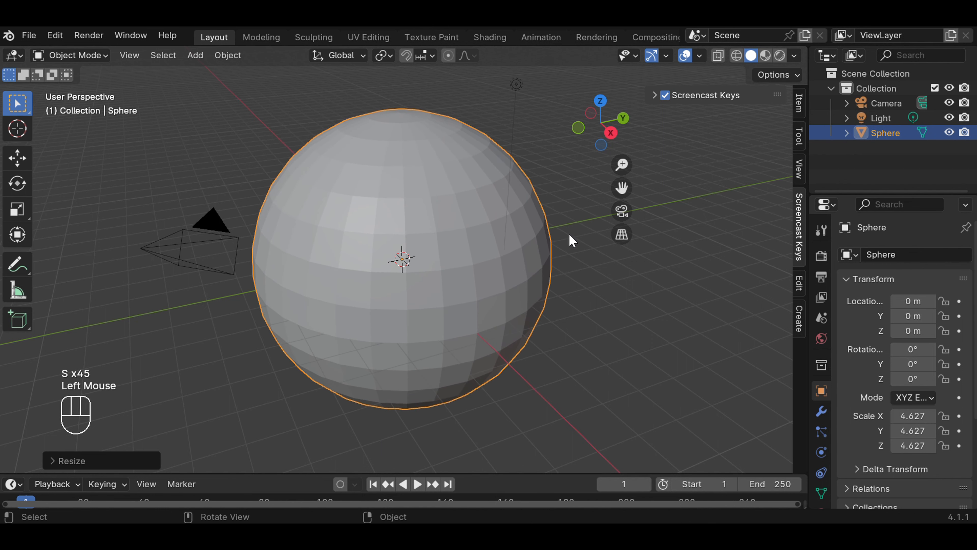
left_click(572, 247)
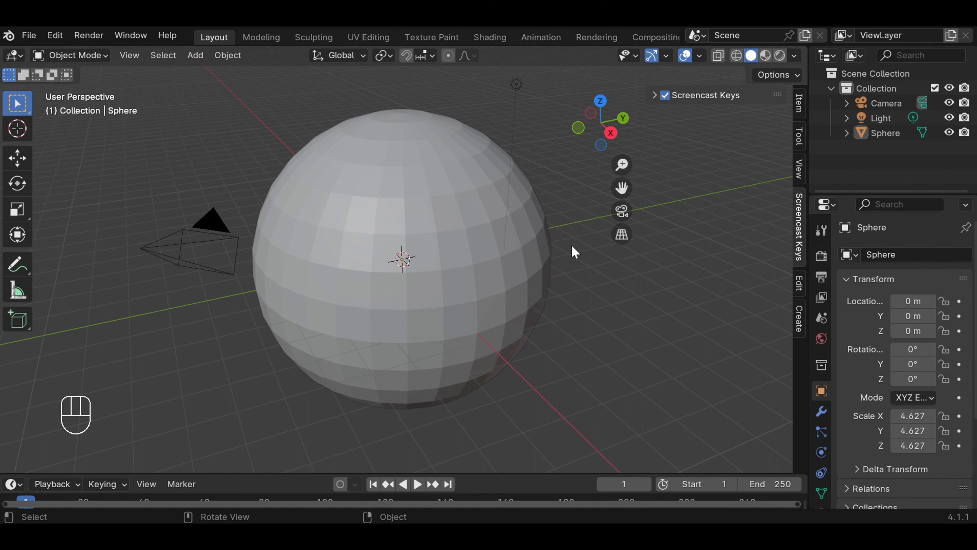
Step: Put the sphere in Edit Mode with wireframe shading and deselect all of its geometry
left_click(105, 64)
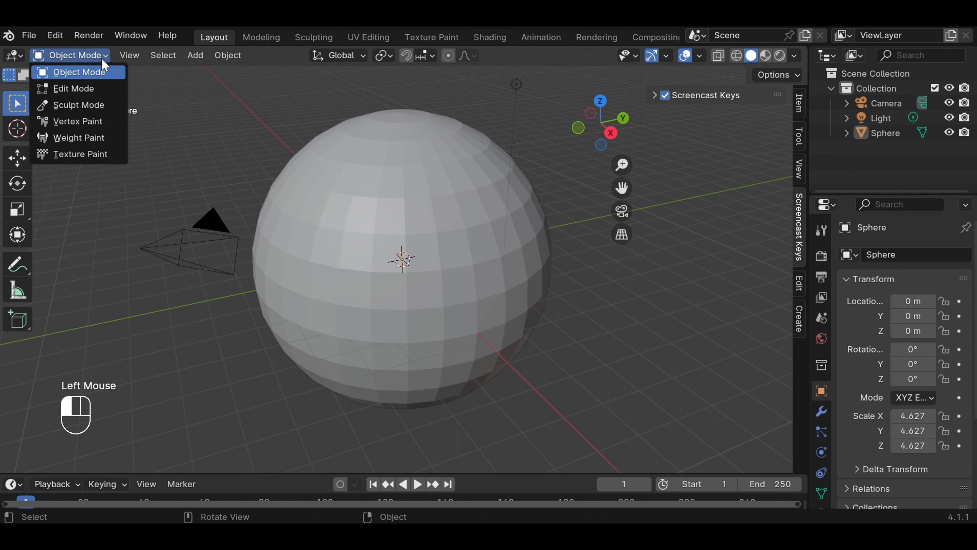
left_click(91, 89)
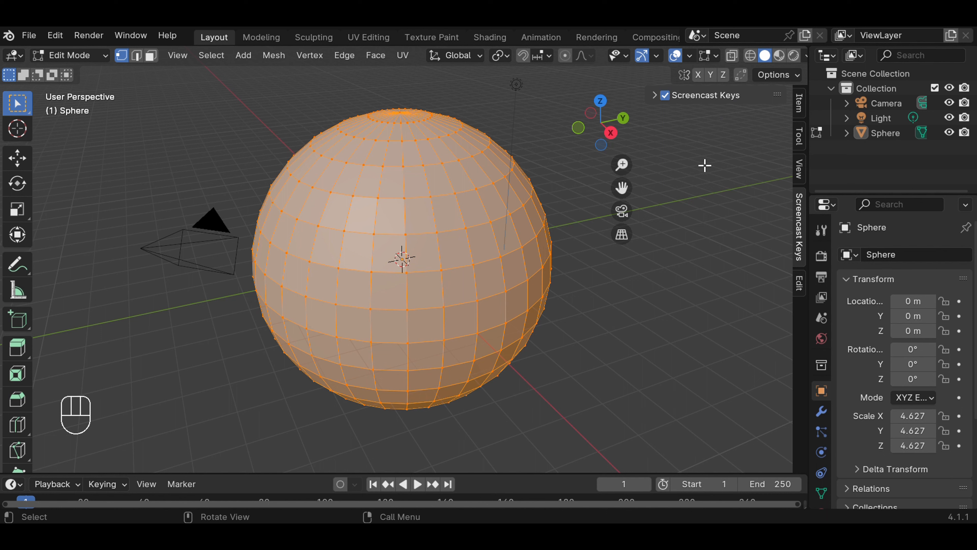
left_click(750, 57)
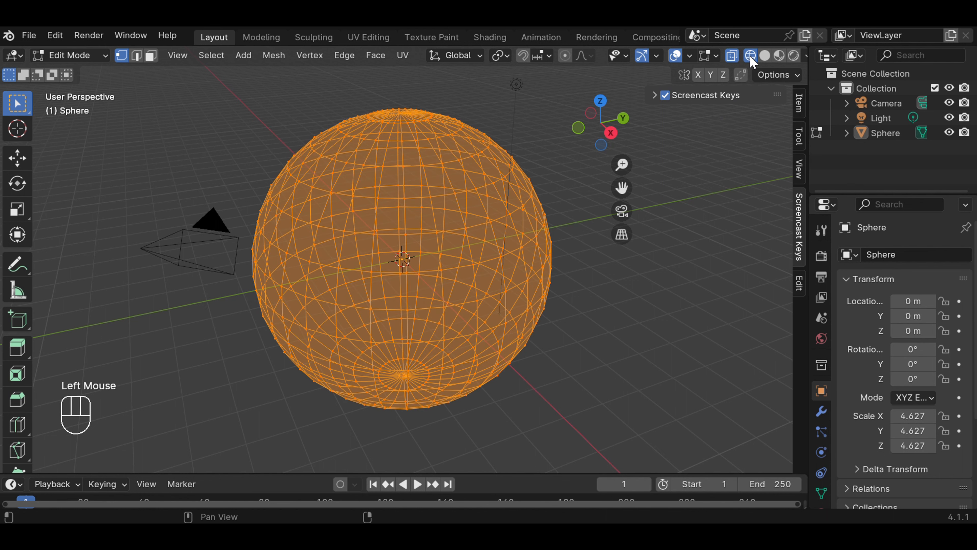
left_click(680, 172)
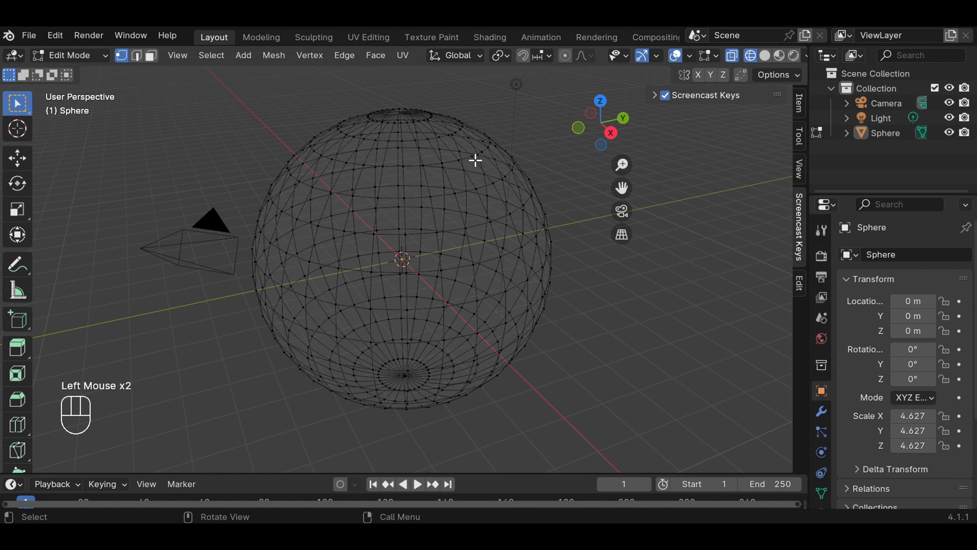
scroll(517, 151, "down", 1)
scroll(521, 189, "up", 2)
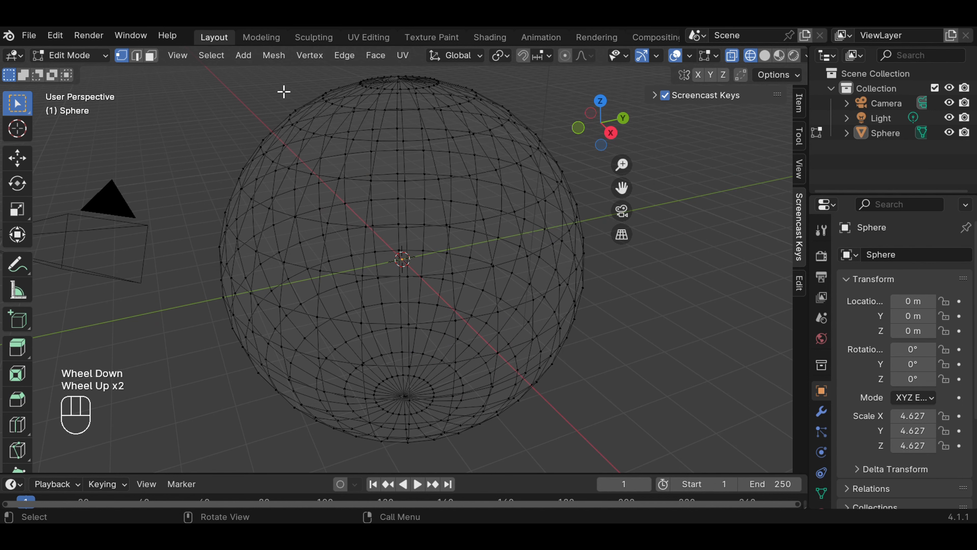
Step: From the front viewpoint, separate the sphere's upper cap, above its middle four rows of faces, into its own object
left_click(188, 56)
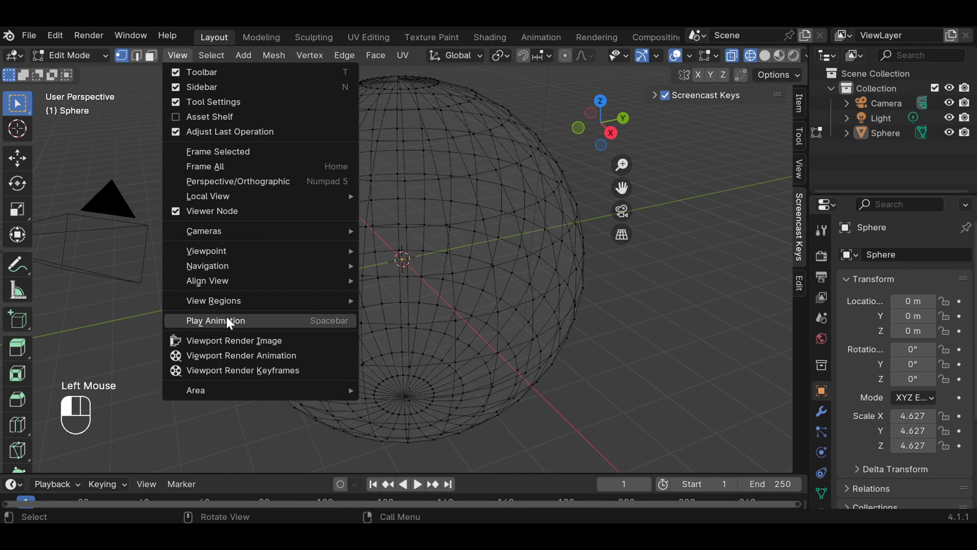
mouse_move(220, 256)
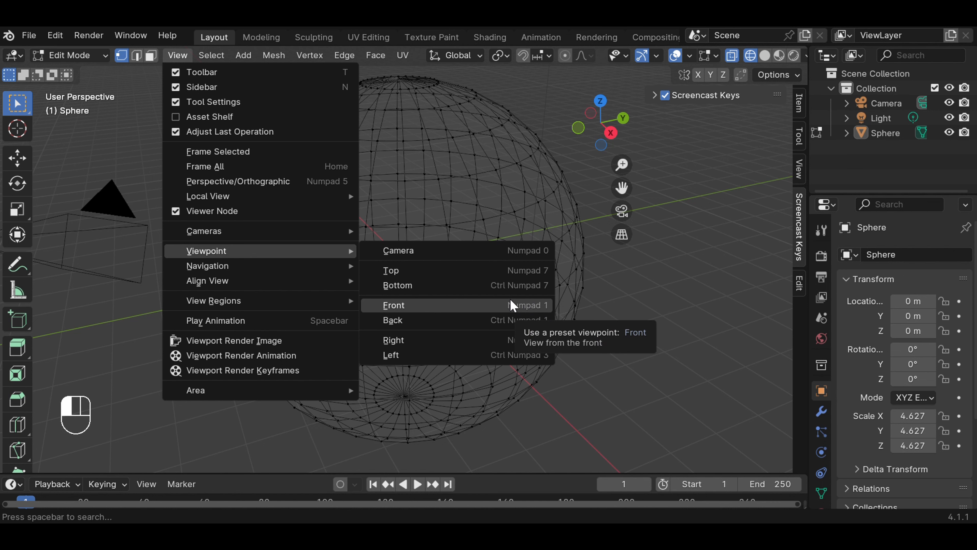
left_click(398, 305)
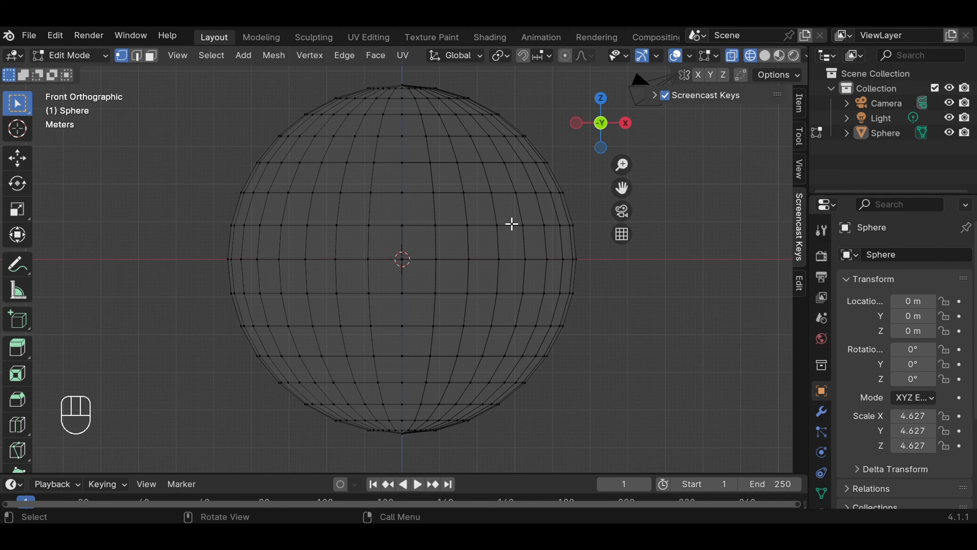
scroll(511, 218, "down", 1)
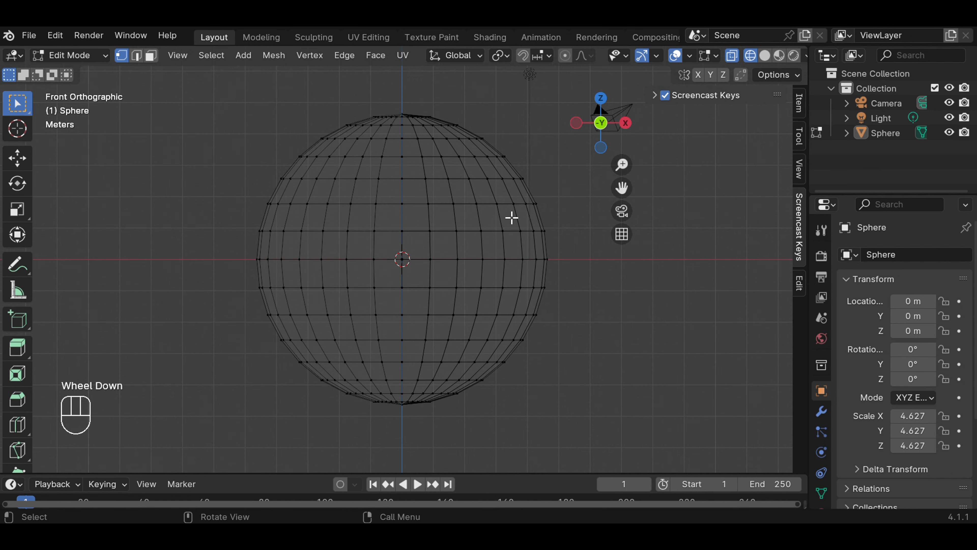
scroll(511, 217, "down", 1)
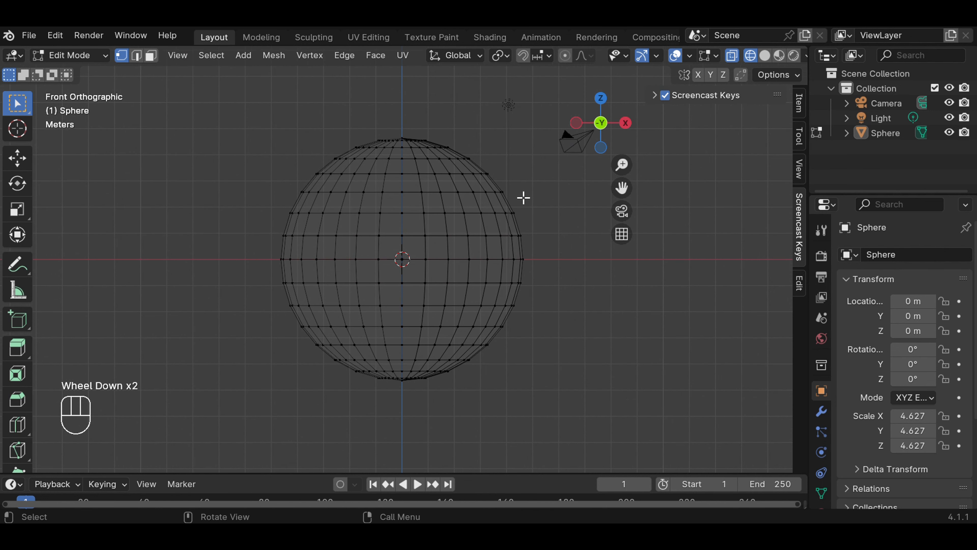
left_click_drag(622, 188, 602, 190)
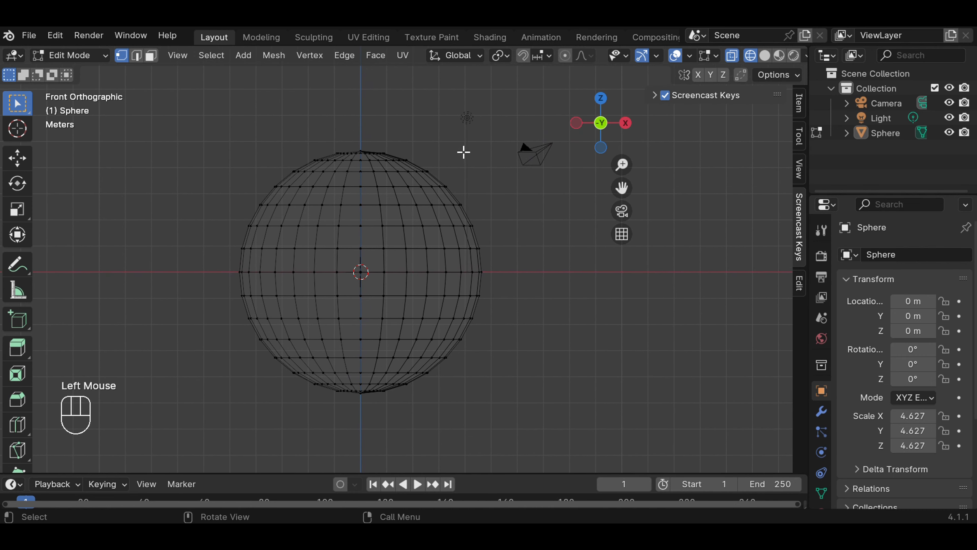
scroll(462, 151, "up", 1)
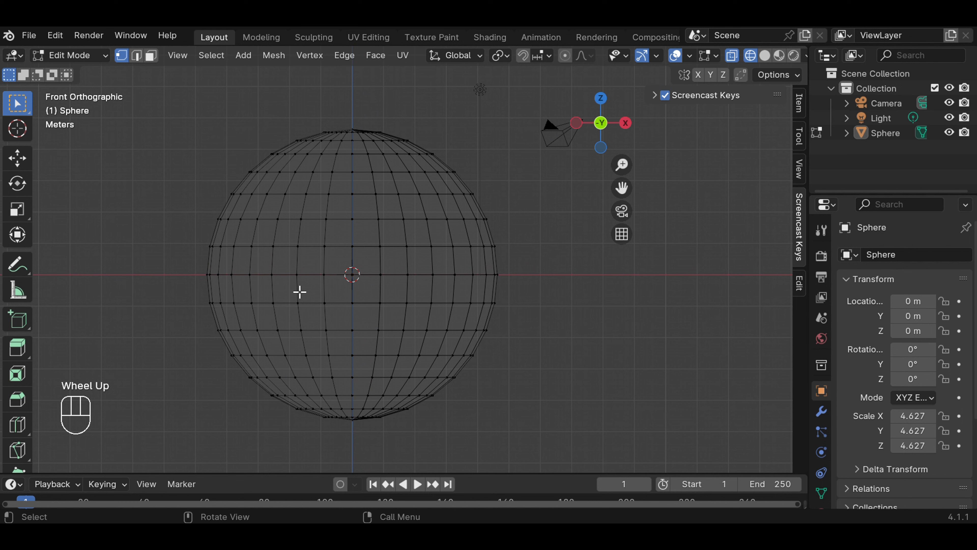
left_click_drag(182, 105, 511, 223)
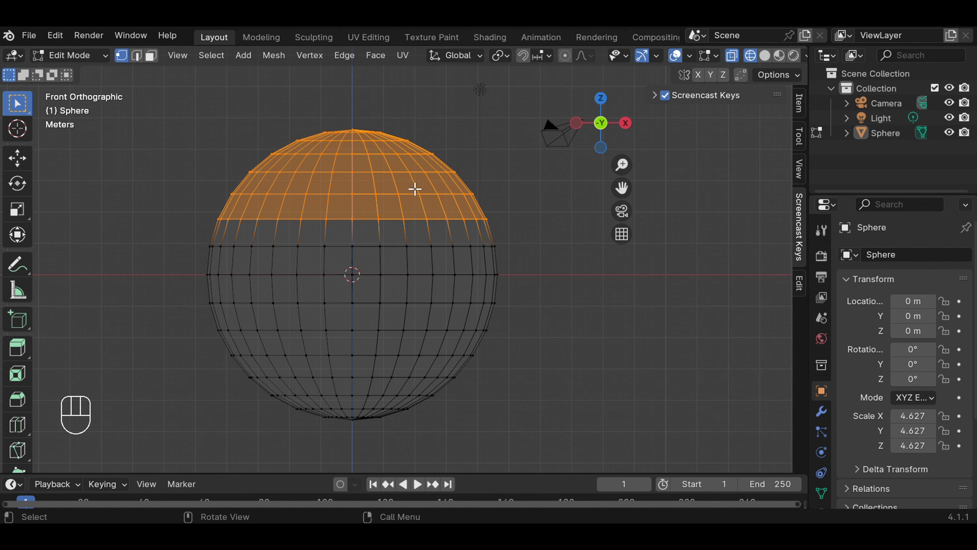
key("p")
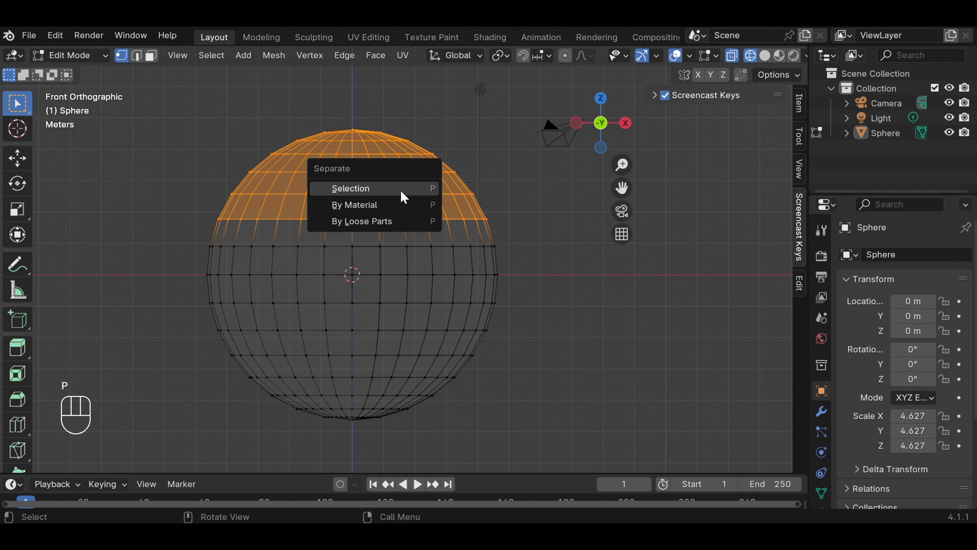
left_click(400, 194)
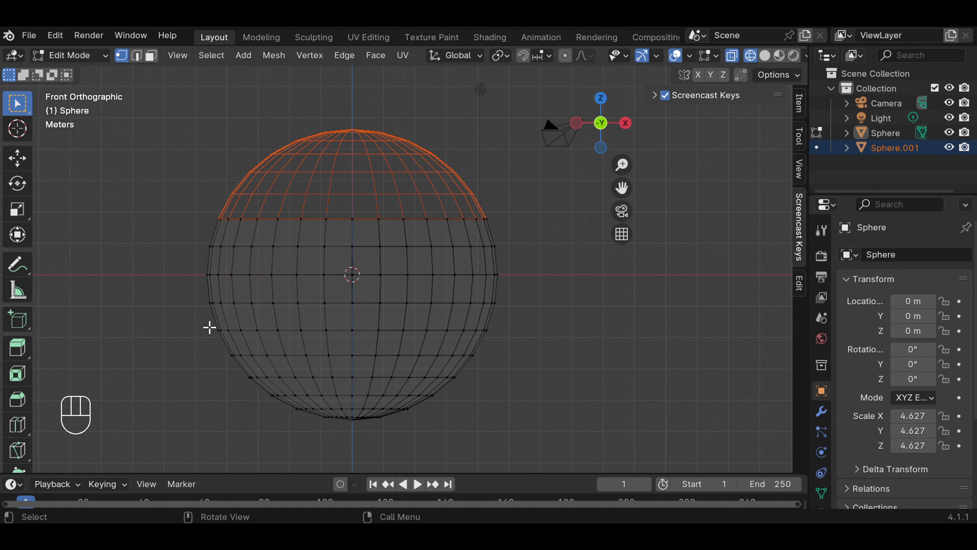
Step: Separate the sphere's lower cap, below the middle four rows of faces, into another object
left_click_drag(209, 327, 536, 428)
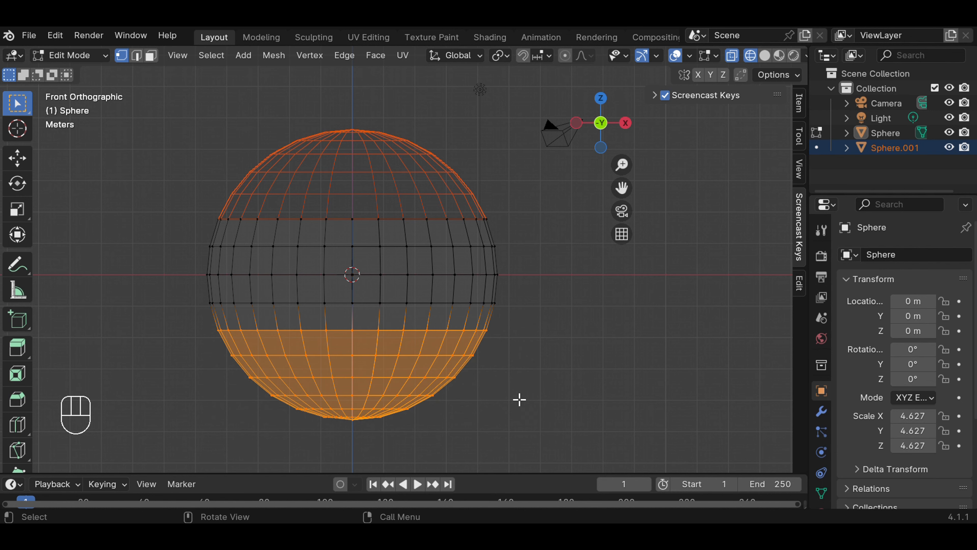
key("p")
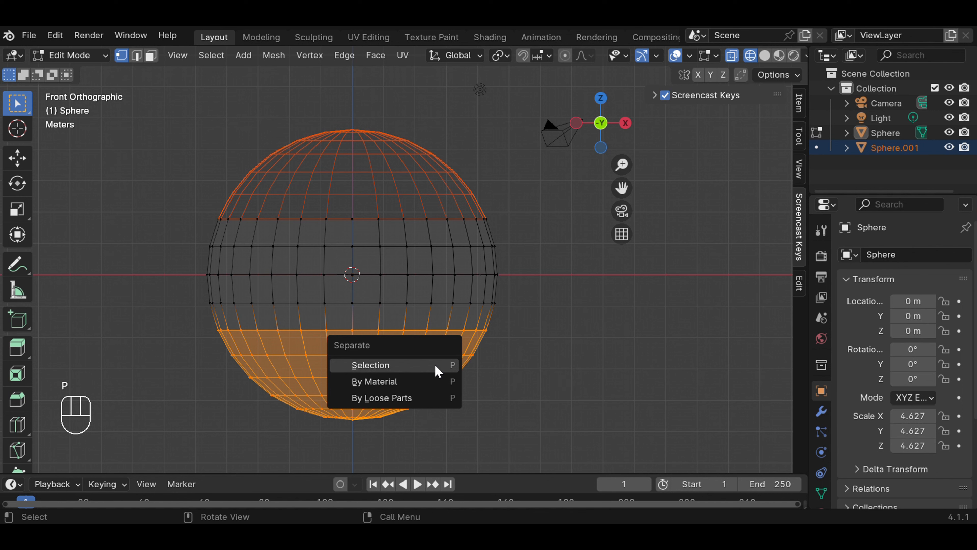
left_click(435, 366)
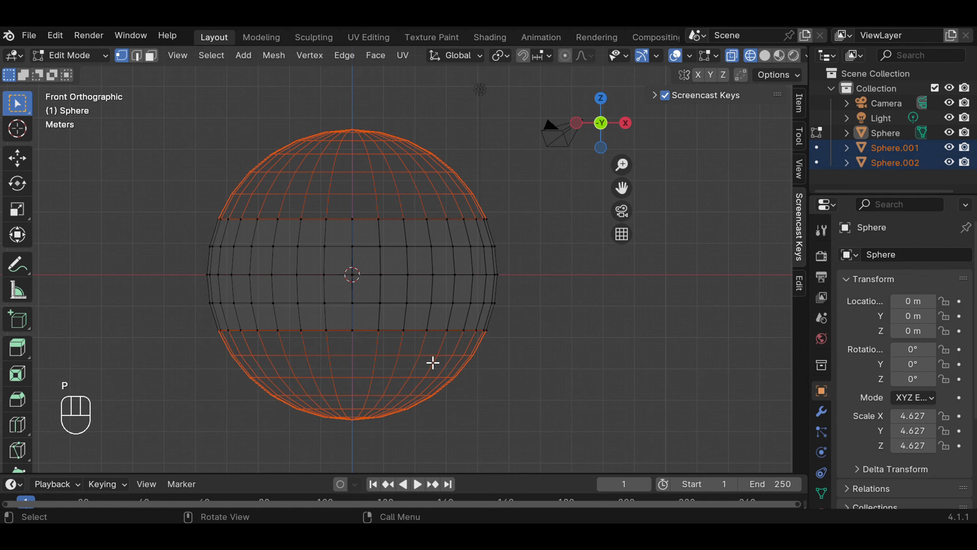
Step: Return from Edit Mode to Object Mode and deselect all objects
left_click(571, 339)
left_click(97, 52)
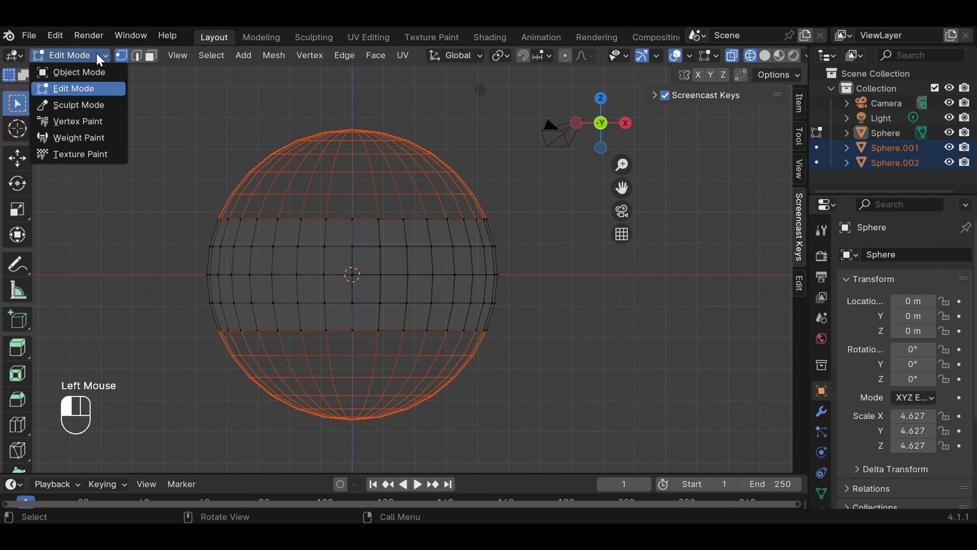
left_click(95, 73)
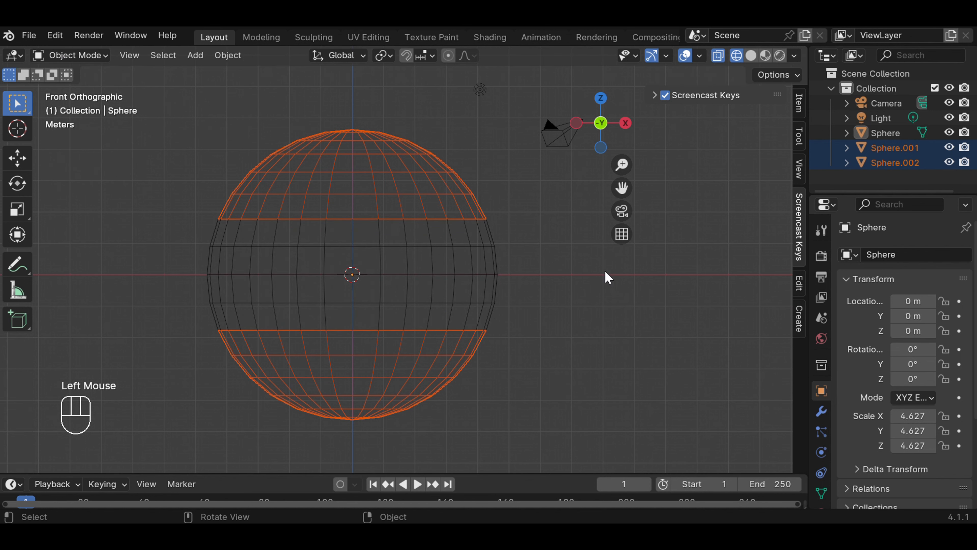
left_click(576, 274)
Step: Select the lower cap, upper cap and middle band one at a time to check that they are separate objects
left_click(386, 195)
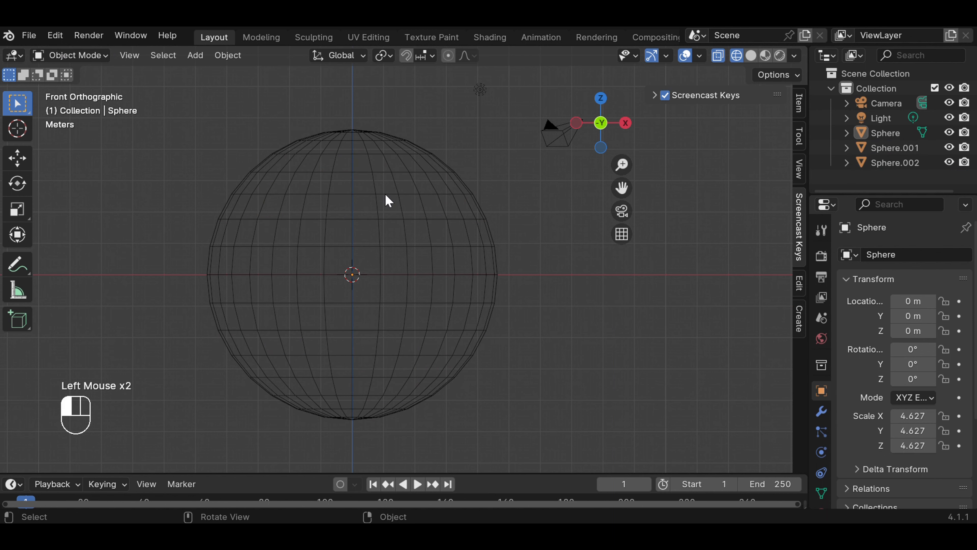
left_click(373, 248)
left_click(370, 349)
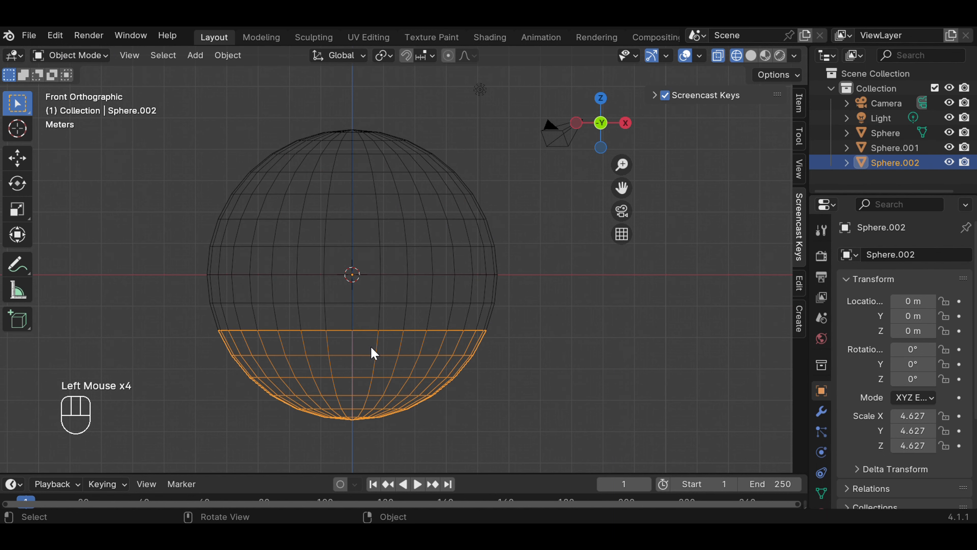
left_click(383, 189)
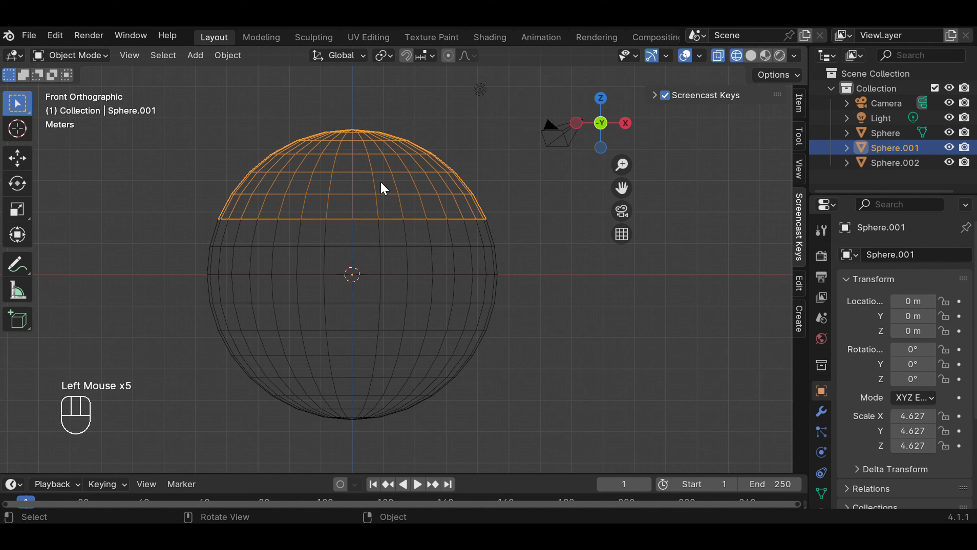
left_click(380, 243)
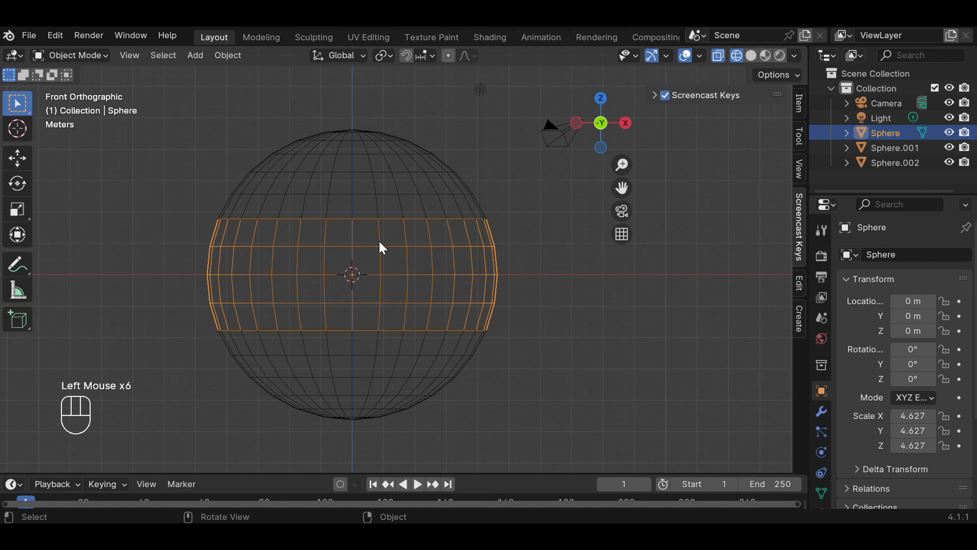
left_click(382, 333)
left_click(385, 190)
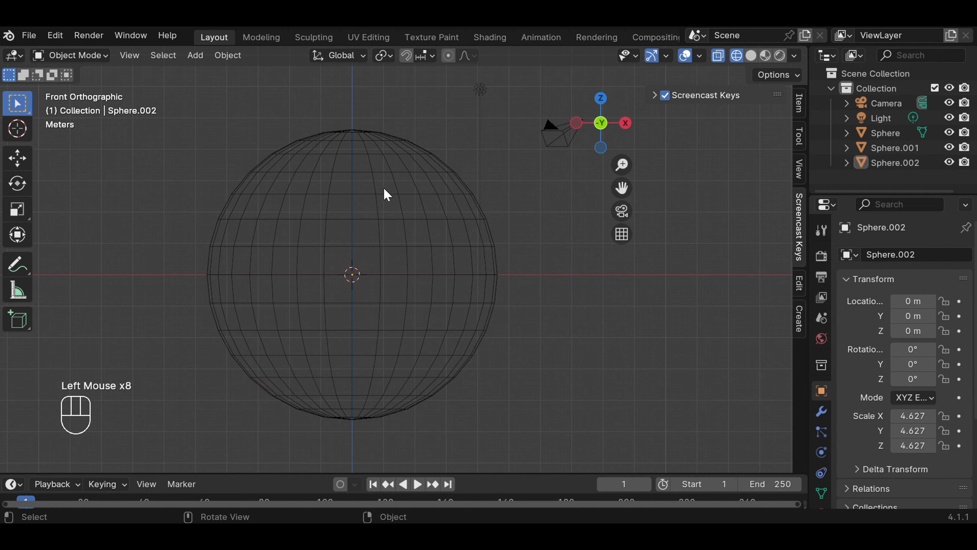
Step: Move the upper cap straight up along Z by about 1.06 m, away from the middle band
left_click(385, 195)
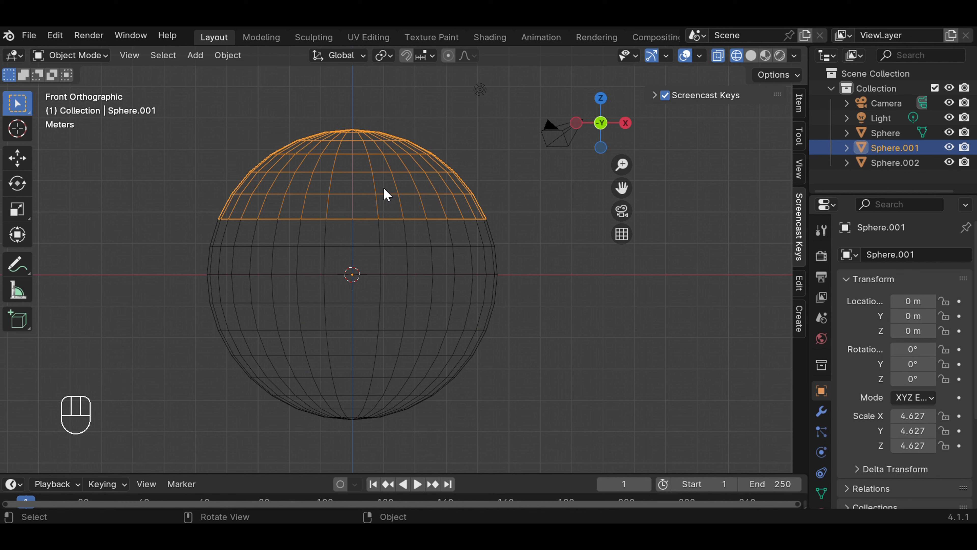
key("g")
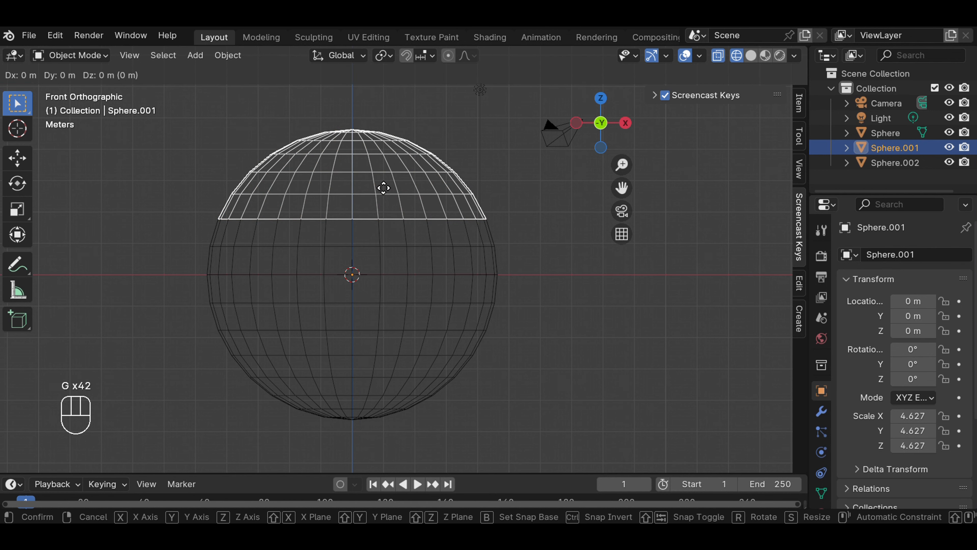
key("z")
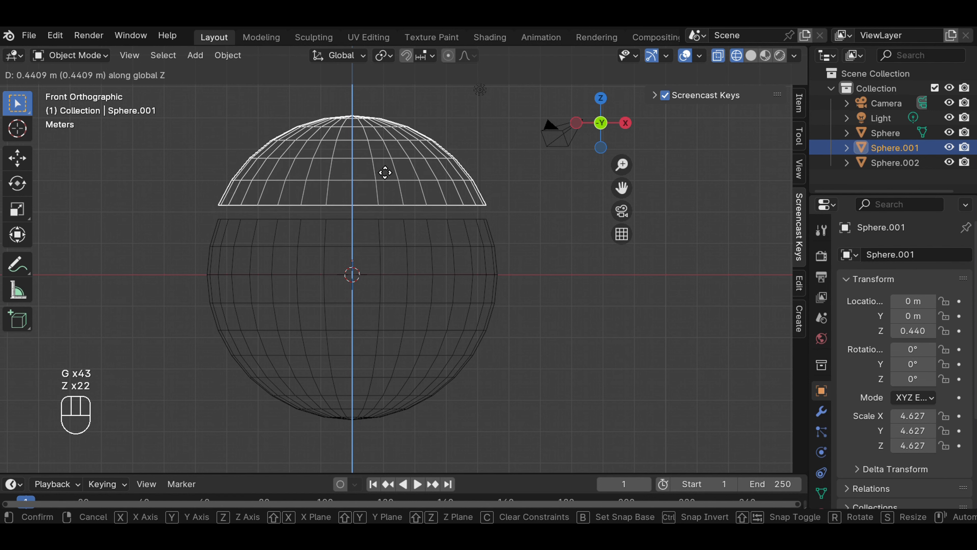
left_click(389, 154)
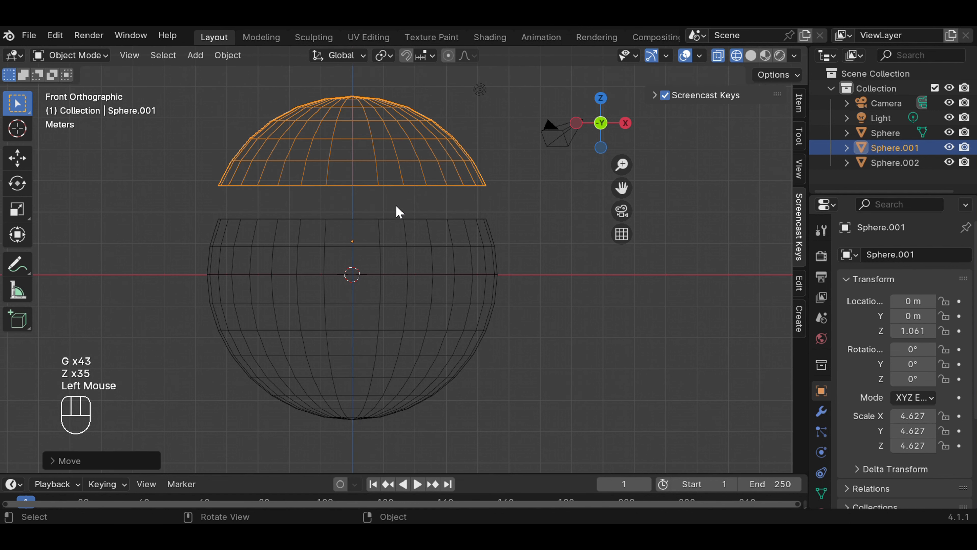
Step: Move the lower cap straight down along Z by about 0.7 m, away from the middle band
left_click(402, 364)
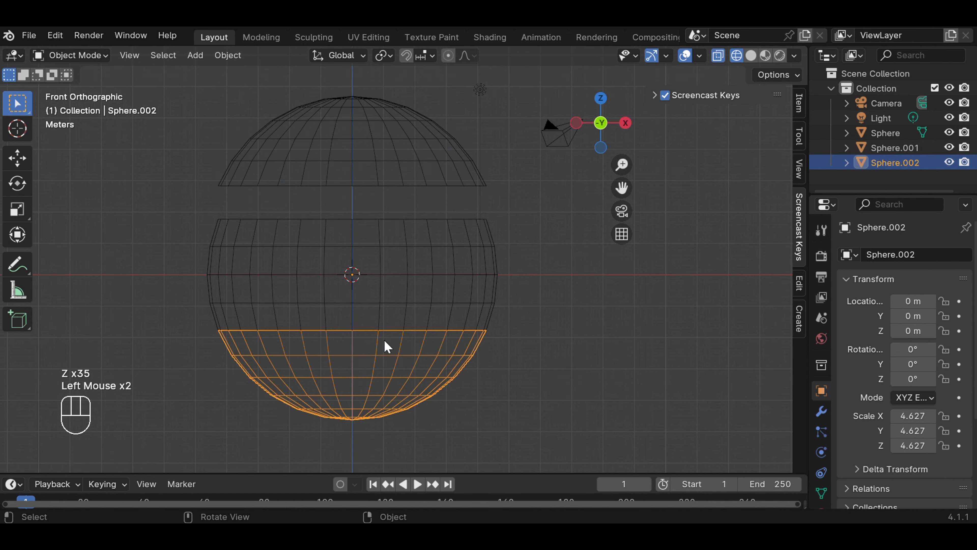
key("g")
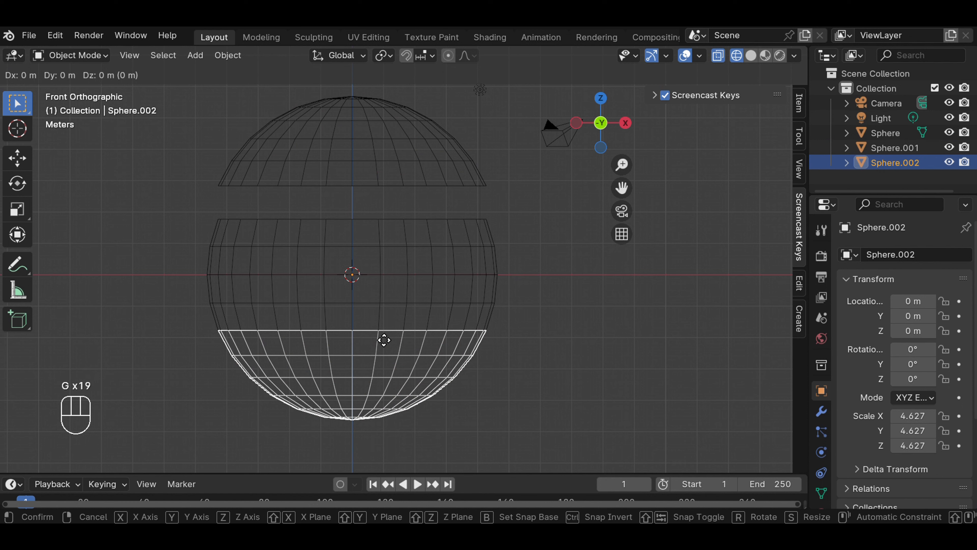
key("z")
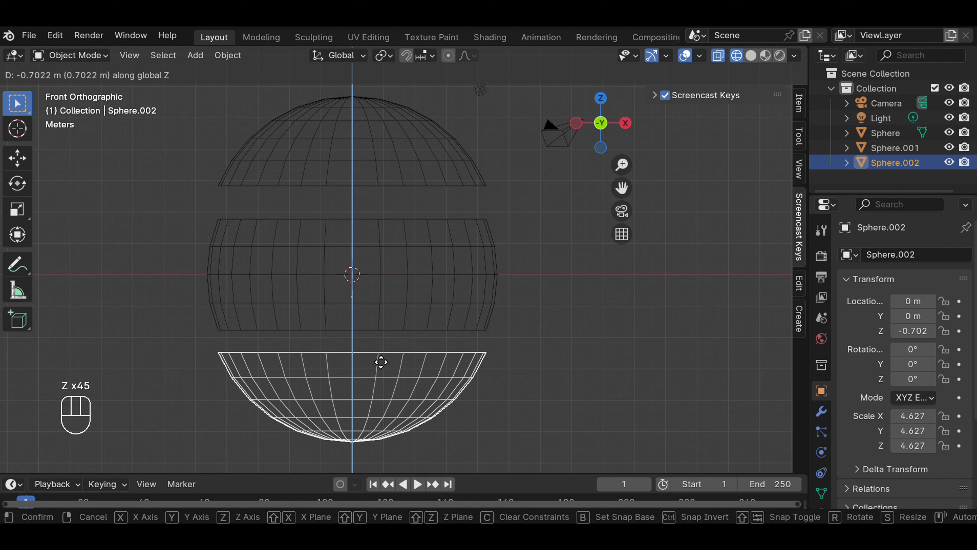
left_click(381, 361)
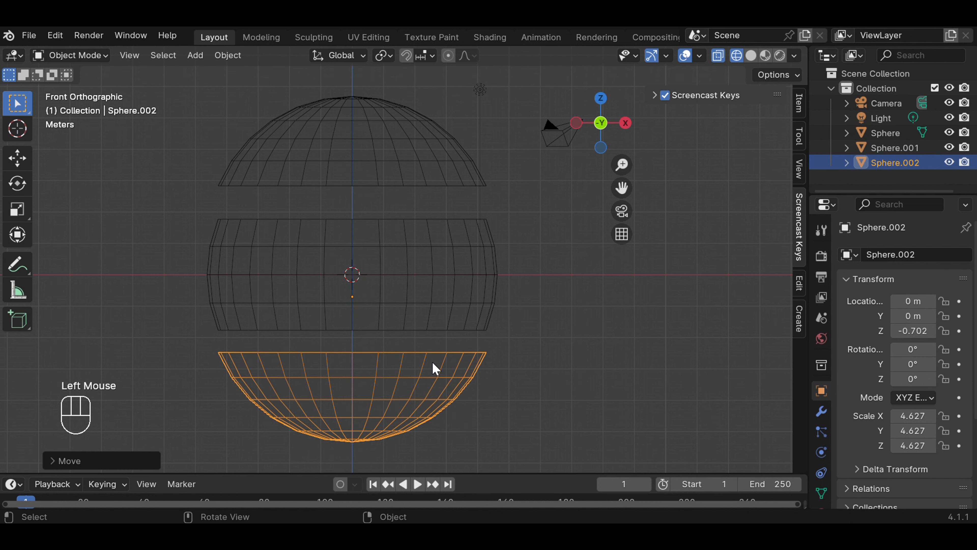
Step: Deselect everything and show the three sphere parts in solid shading
left_click(545, 349)
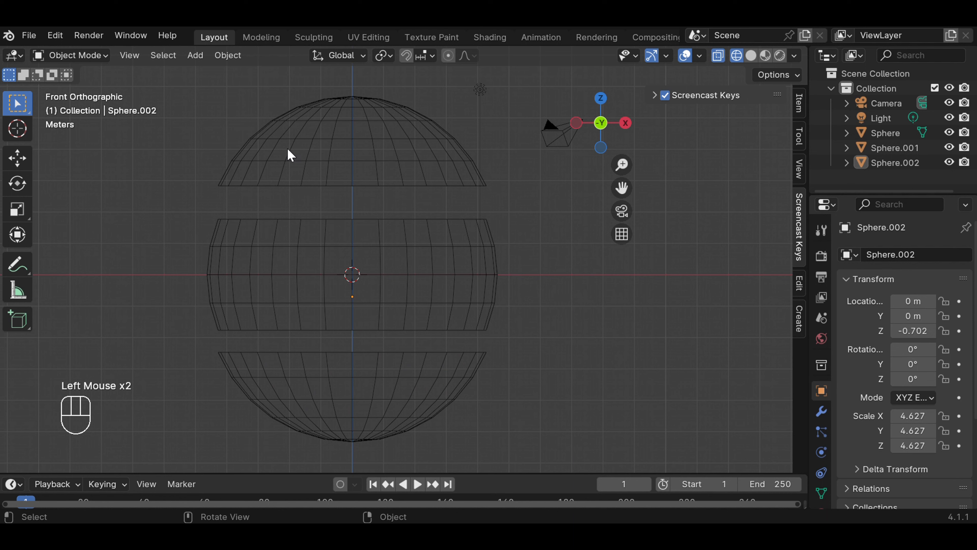
left_click(751, 56)
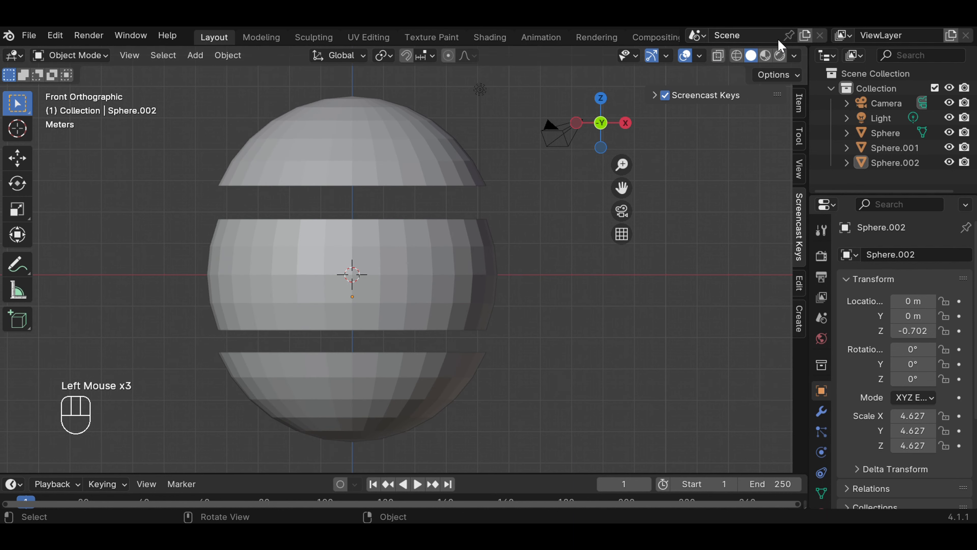
left_click(736, 56)
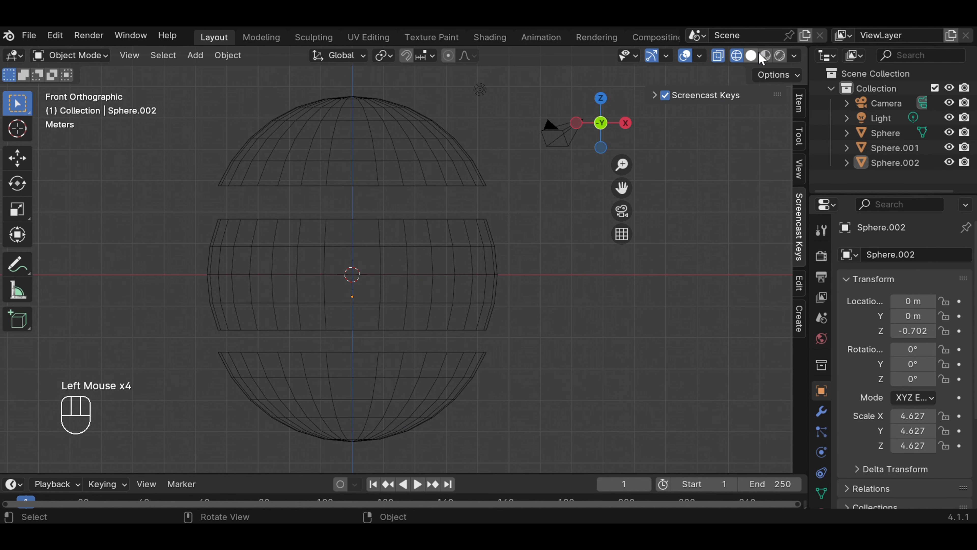
left_click(751, 56)
left_click(594, 293)
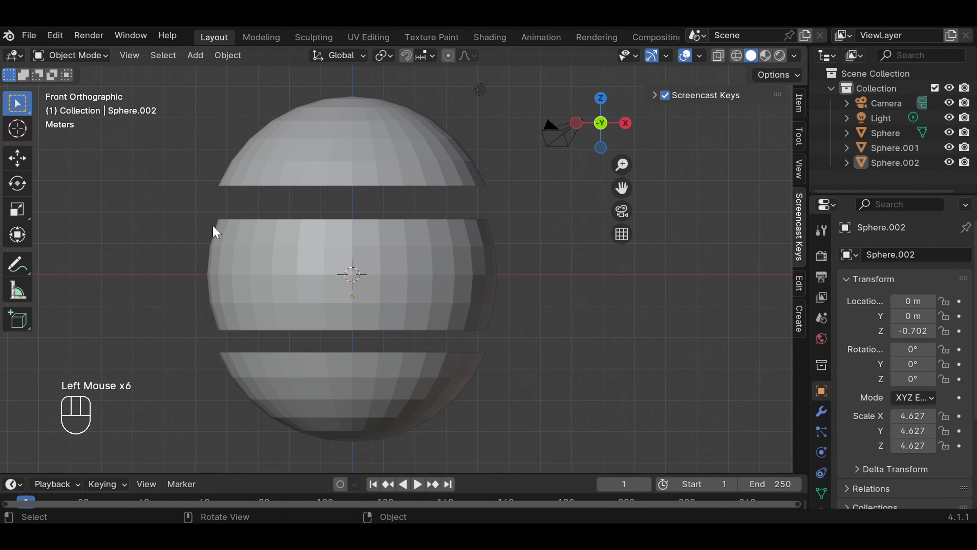
Step: Add a Wireframe modifier to the middle band of the sphere
left_click(271, 256)
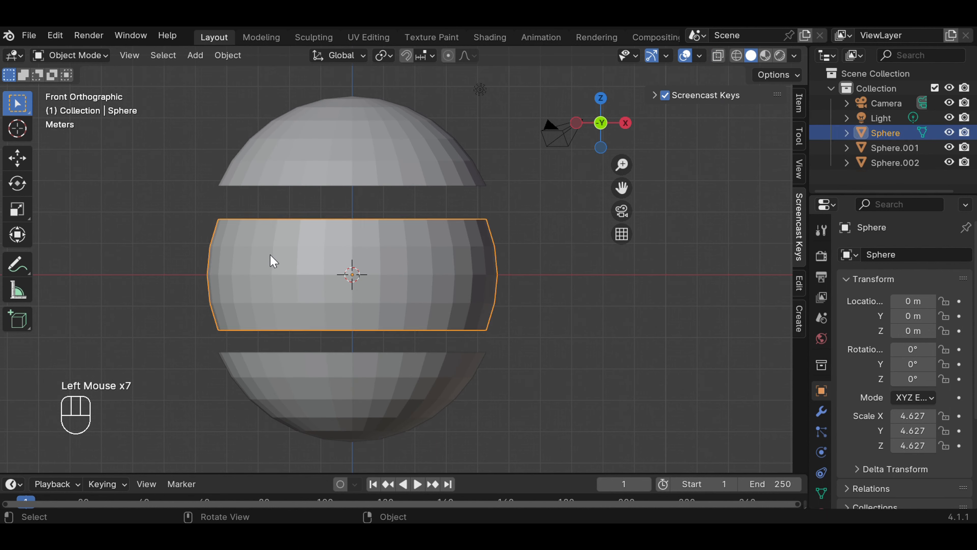
left_click(820, 412)
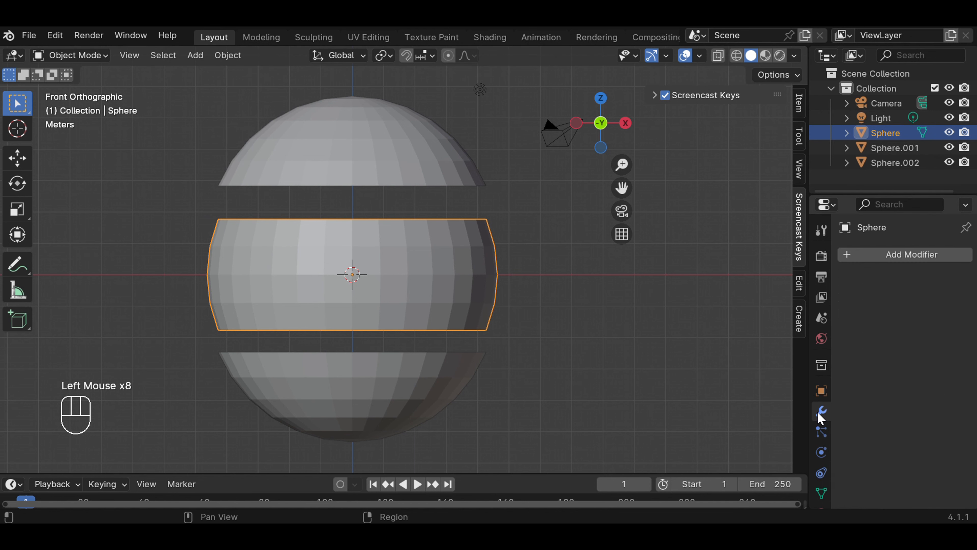
left_click(873, 255)
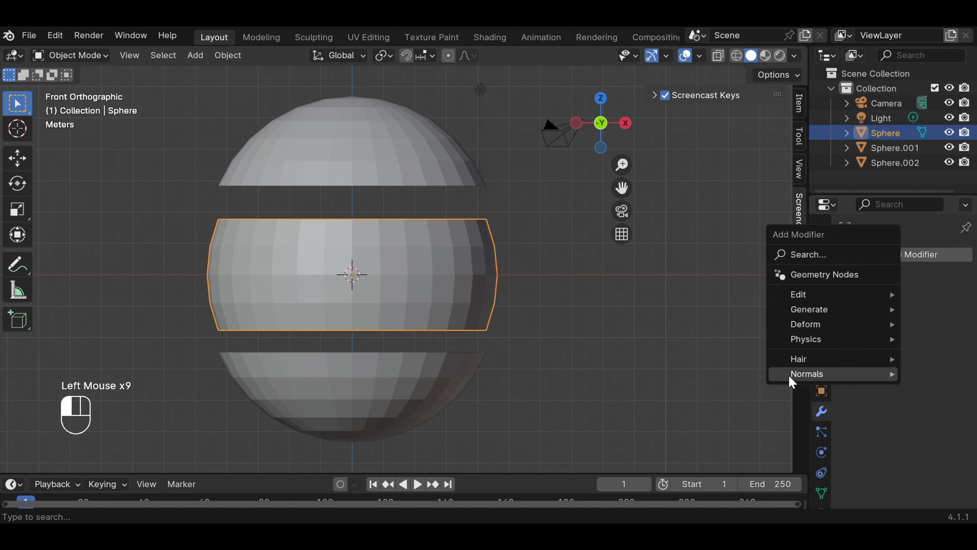
mouse_move(800, 312)
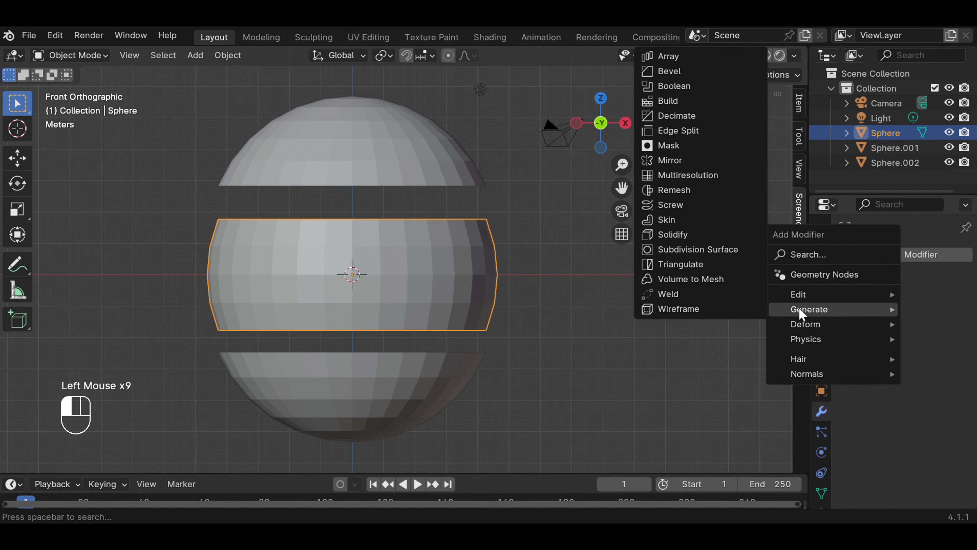
left_click(721, 310)
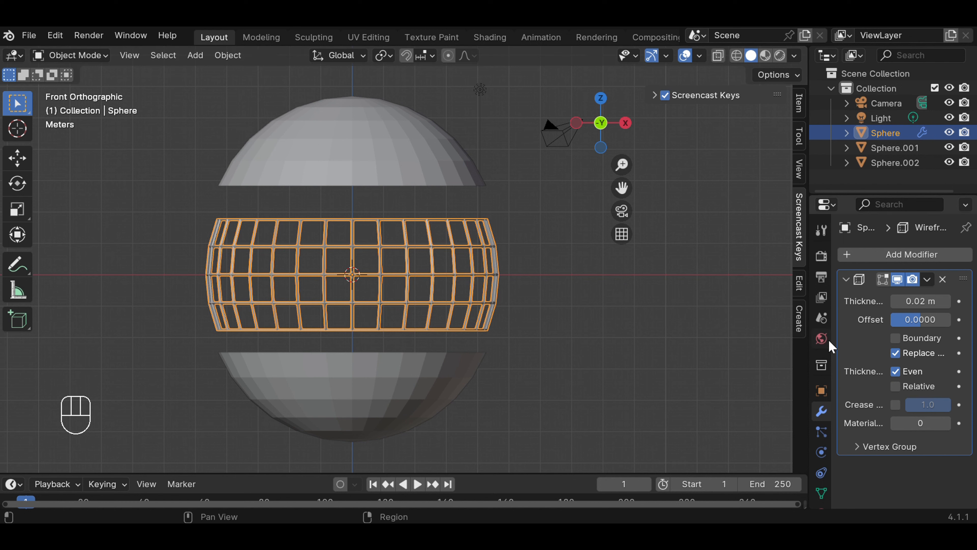
left_click(858, 450)
scroll(862, 445, "down", 2)
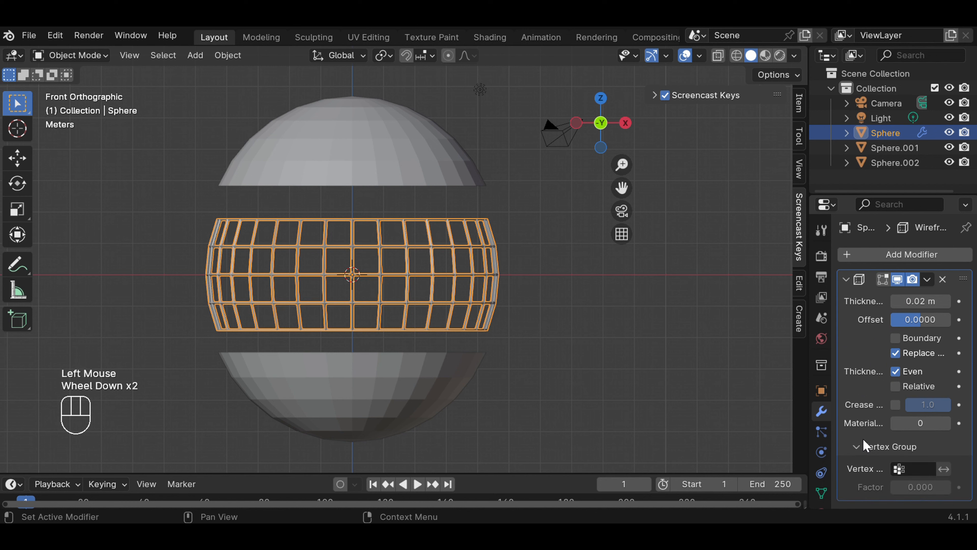
left_click(857, 445)
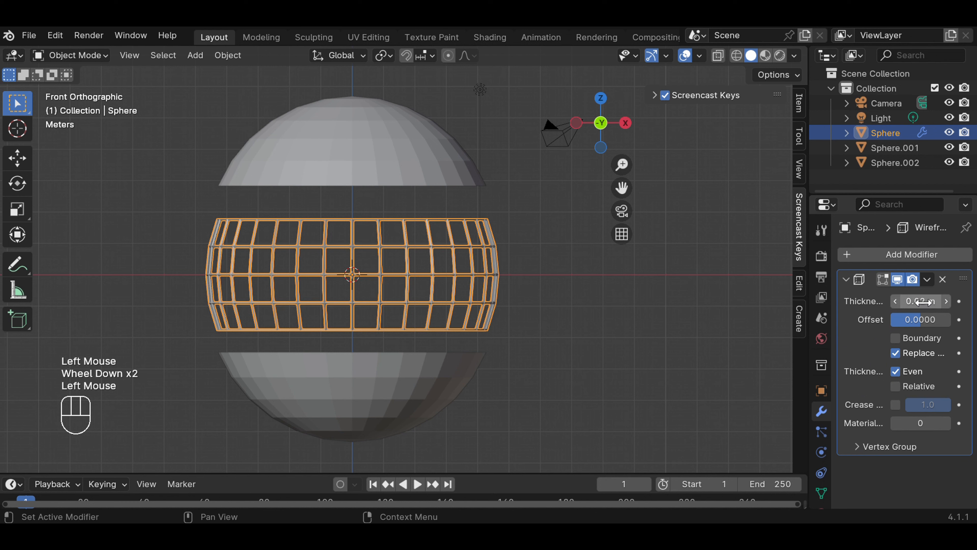
Step: Raise the middle band's Wireframe thickness to 0.043 m
left_click(945, 301)
left_click(945, 301)
left_click(945, 300)
left_click(946, 301)
left_click(946, 301)
left_click(946, 301)
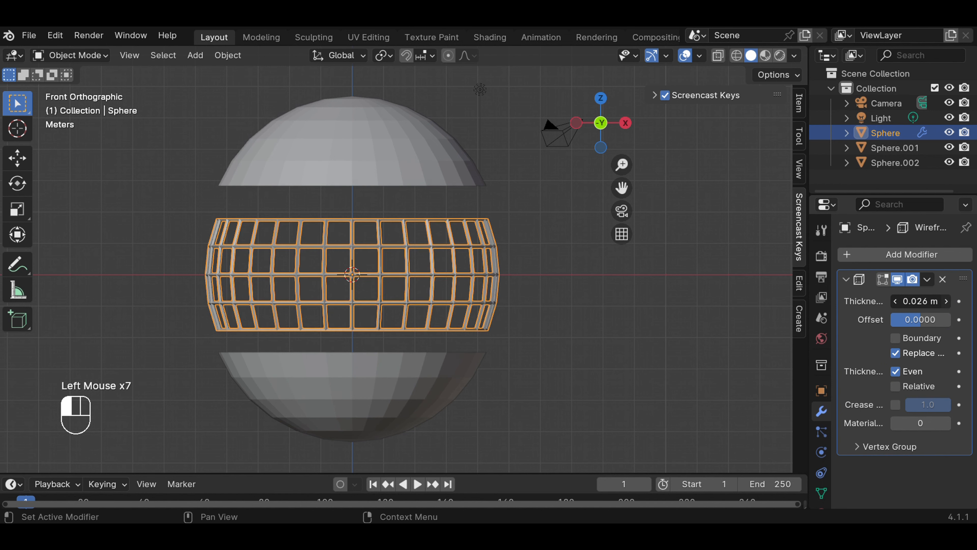
left_click(946, 301)
left_click(945, 300)
left_click(946, 301)
left_click(946, 301)
left_click(946, 301)
left_click(946, 301)
left_click(945, 301)
left_click(946, 301)
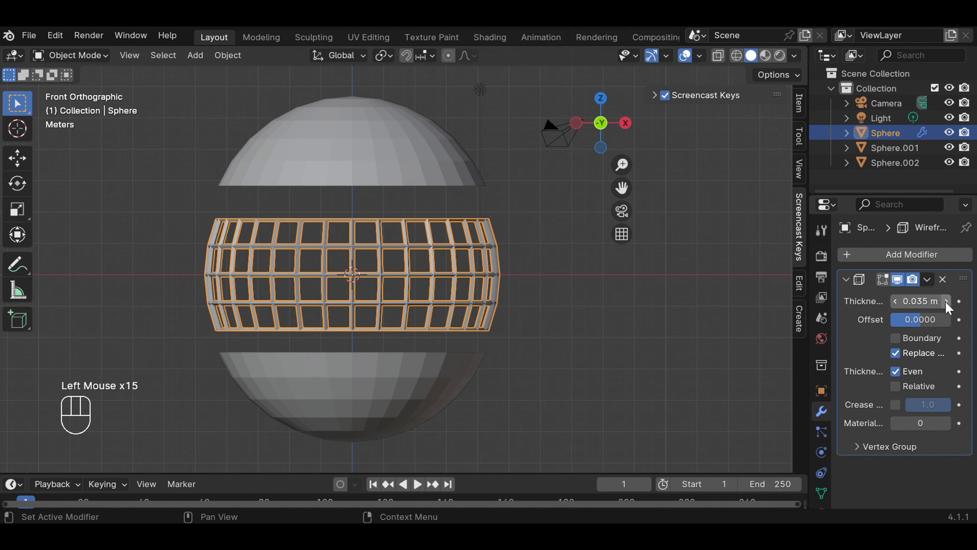
left_click(945, 301)
left_click(946, 301)
left_click(946, 301)
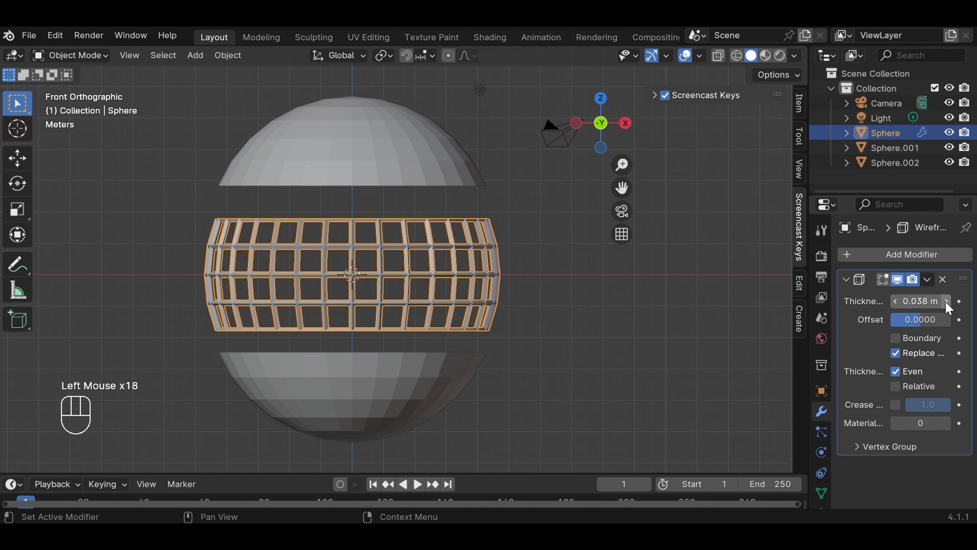
left_click(946, 301)
left_click(946, 301)
left_click(945, 301)
left_click(946, 301)
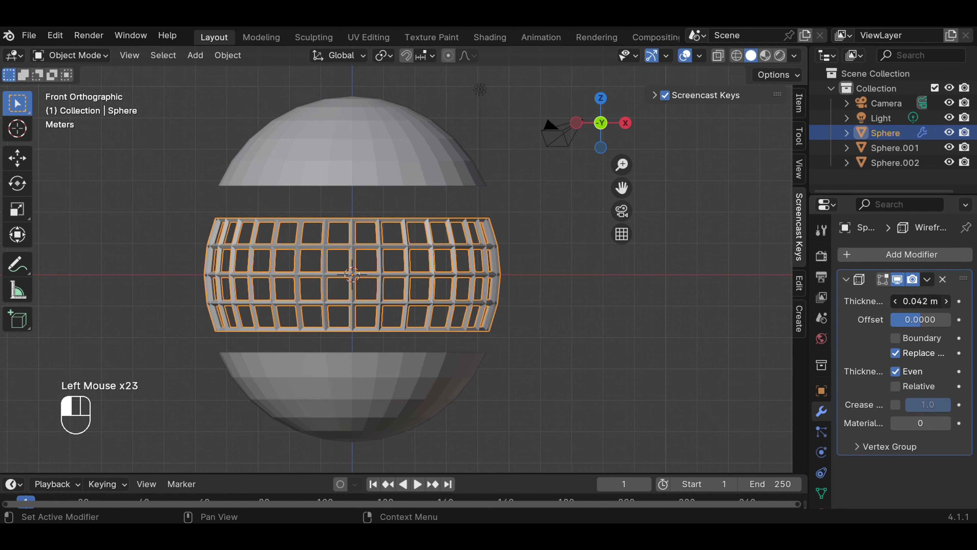
left_click(946, 301)
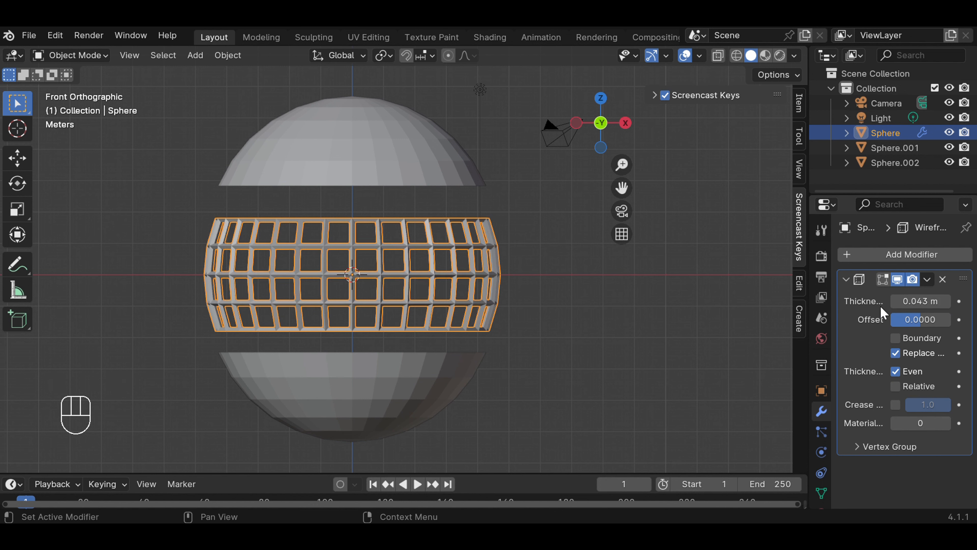
Step: Lower the middle band's Wireframe thickness to 0.034 m
left_click(895, 301)
left_click(895, 301)
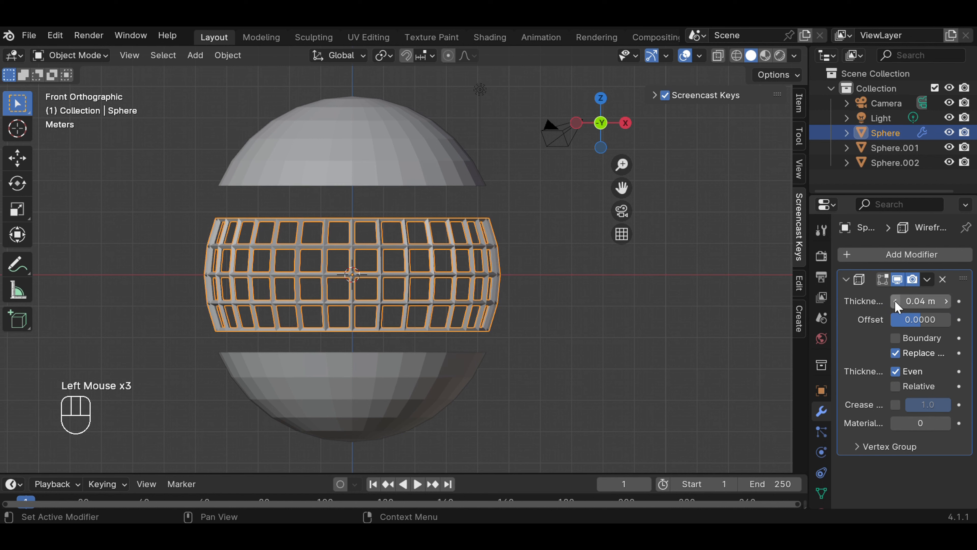
left_click(895, 301)
left_click(895, 301)
left_click(895, 301)
left_click(895, 301)
left_click(895, 301)
left_click(895, 301)
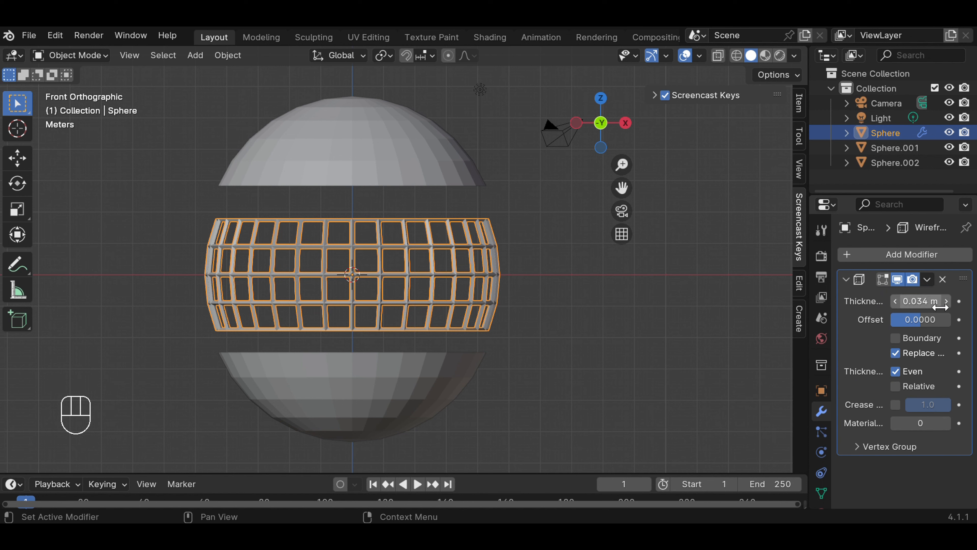
Step: Raise the middle band's Wireframe thickness to 0.059 m and apply the modifier
left_click(946, 301)
left_click(946, 301)
left_click(946, 301)
triple_click(946, 301)
double_click(946, 301)
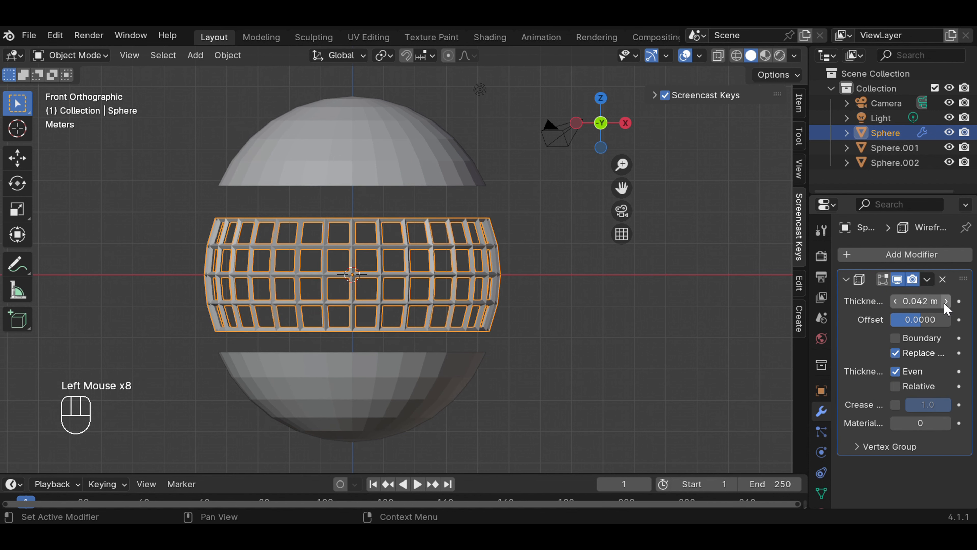
triple_click(946, 301)
triple_click(946, 301)
double_click(946, 301)
triple_click(946, 301)
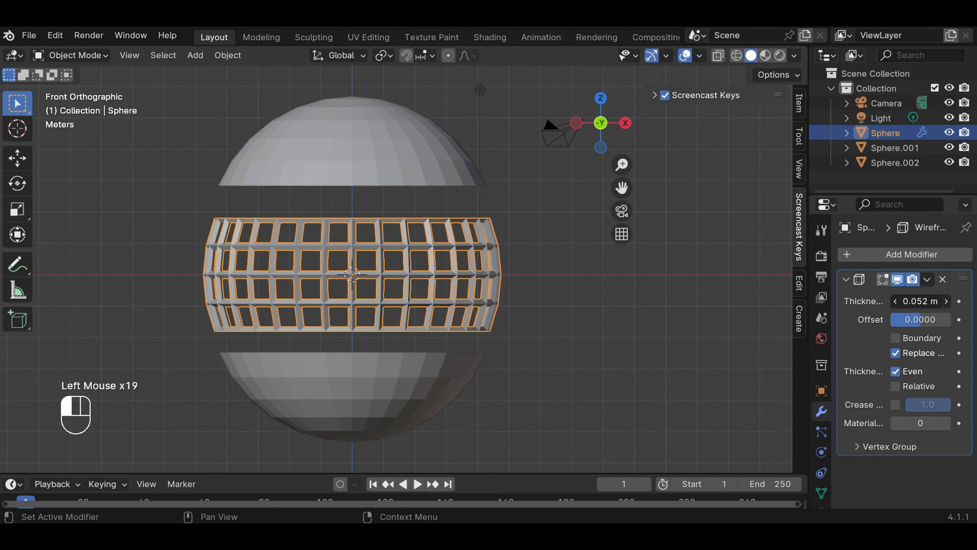
double_click(946, 301)
triple_click(947, 301)
left_click(946, 301)
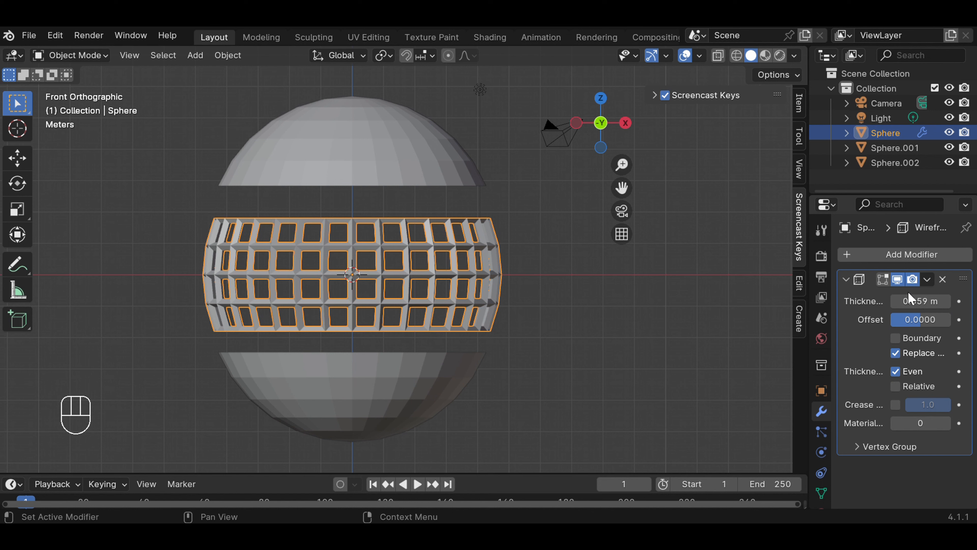
left_click(931, 282)
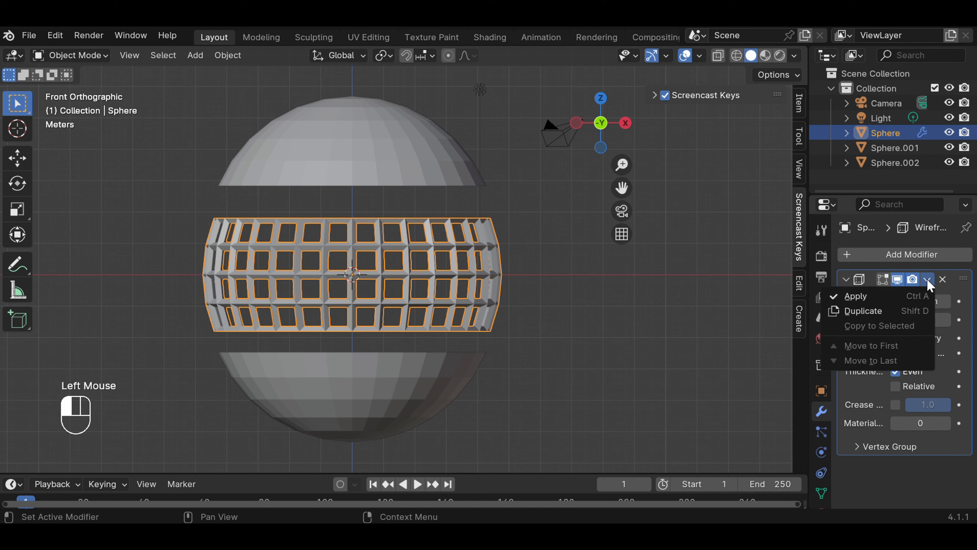
left_click(886, 300)
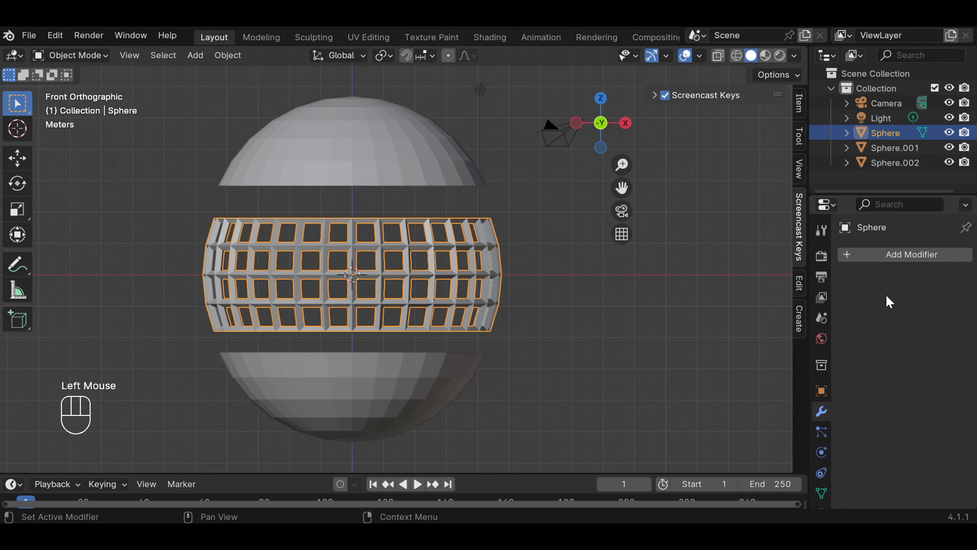
left_click(821, 391)
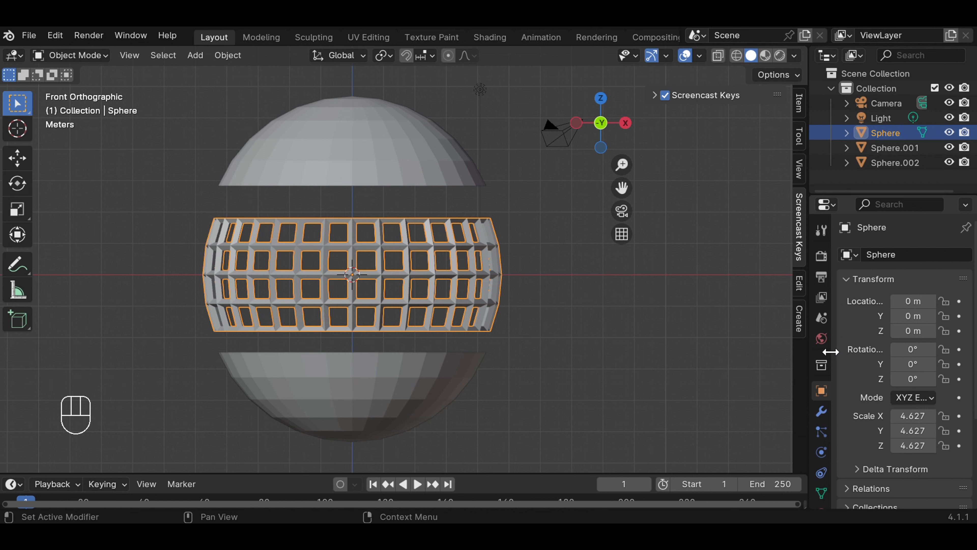
left_click_drag(830, 351, 810, 353)
scroll(894, 390, "down", 4)
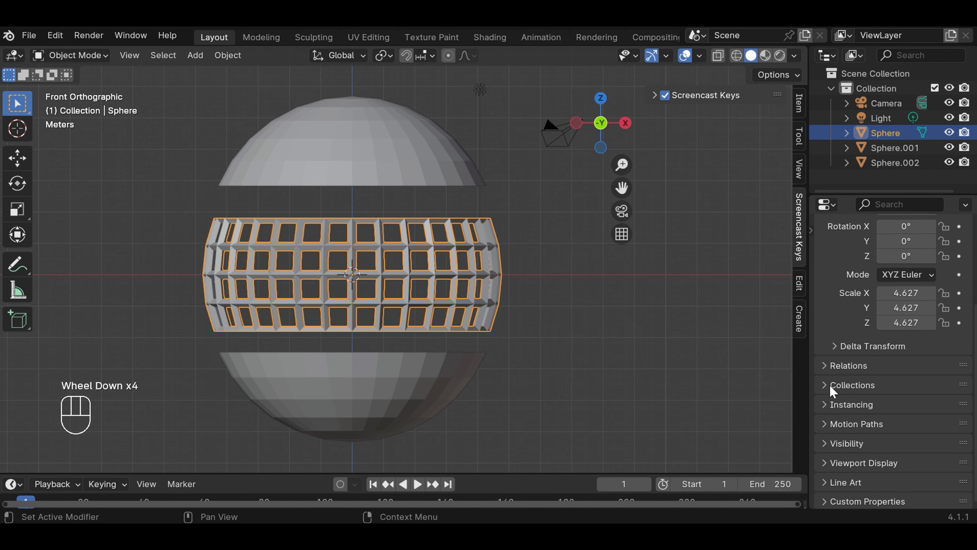
scroll(831, 392, "down", 3)
scroll(833, 392, "up", 1)
scroll(833, 392, "up", 5)
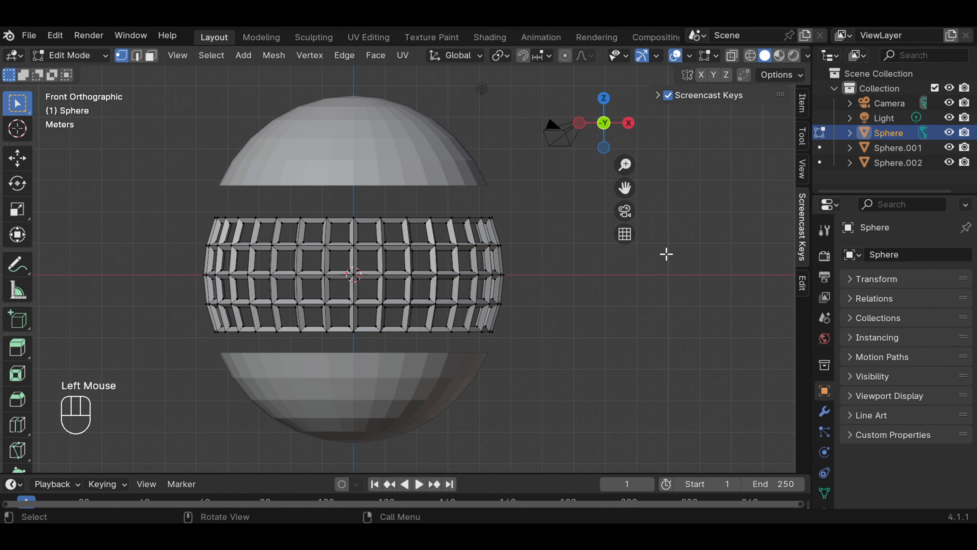
Step: Select the entire mesh of the middle lattice band in Edit Mode
left_click(824, 413)
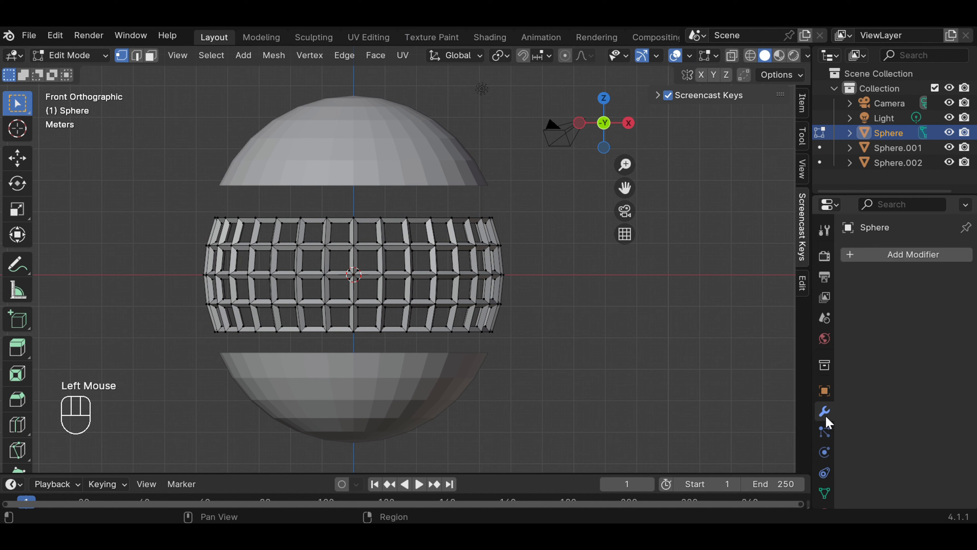
left_click(466, 280)
left_click(546, 265)
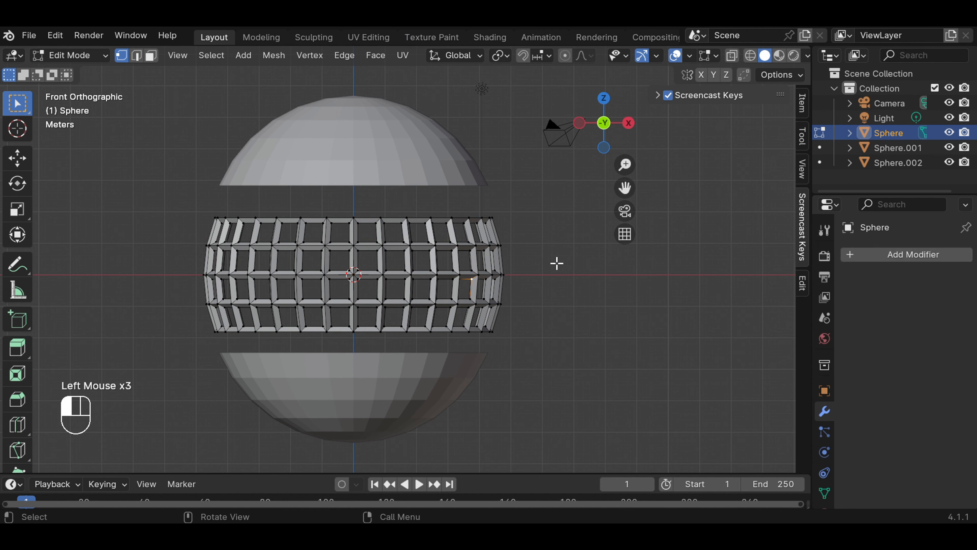
left_click_drag(191, 206, 586, 339)
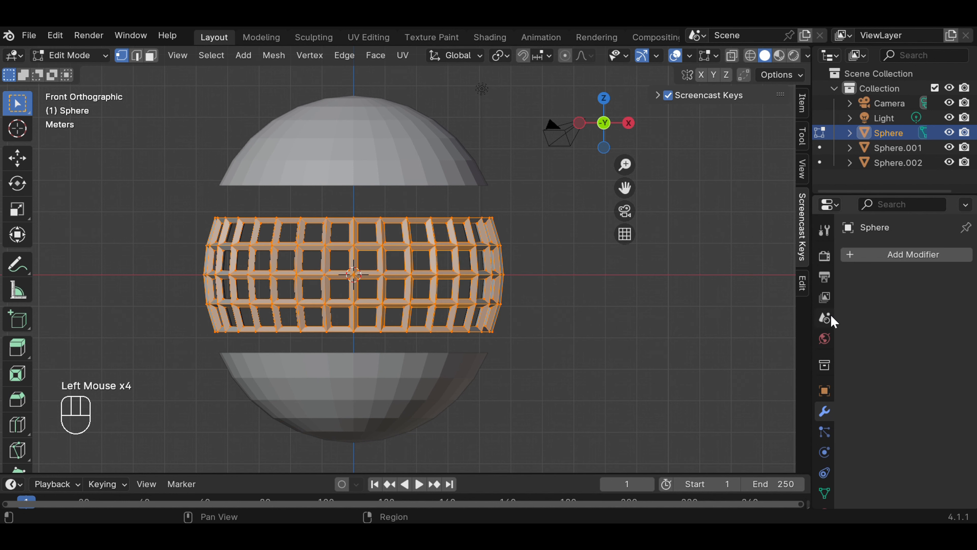
Step: Add a Simple Deform modifier to the lattice band, set to Twist around the Z axis
left_click(858, 257)
mouse_move(862, 261)
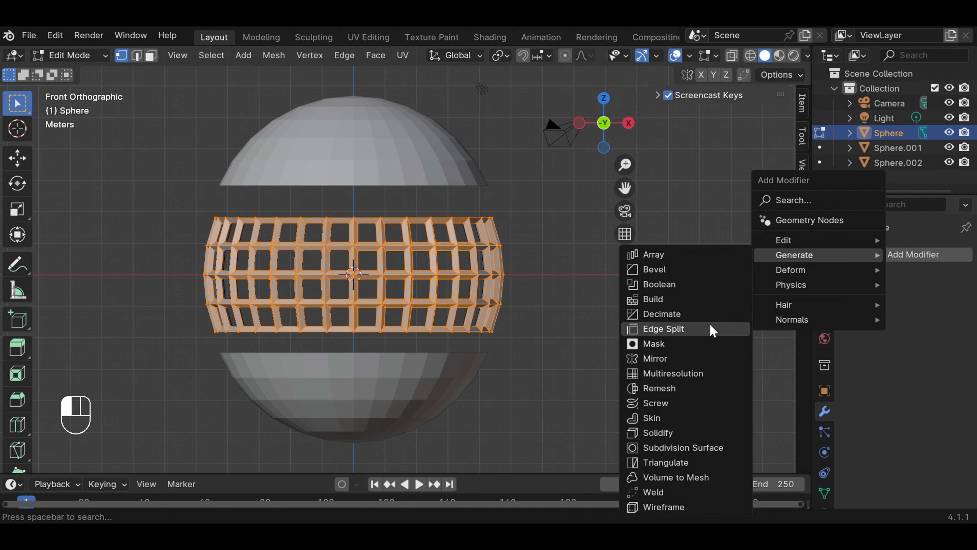
mouse_move(789, 270)
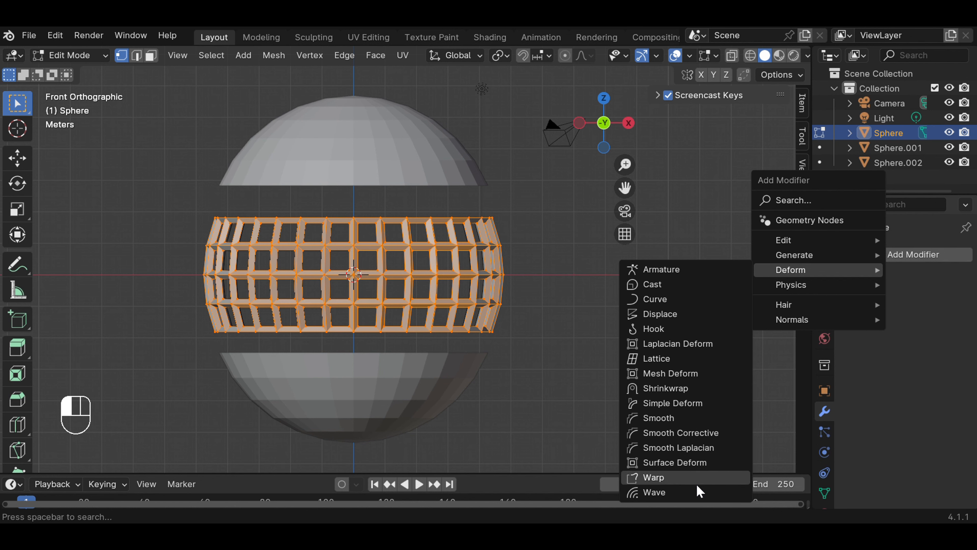
left_click(693, 403)
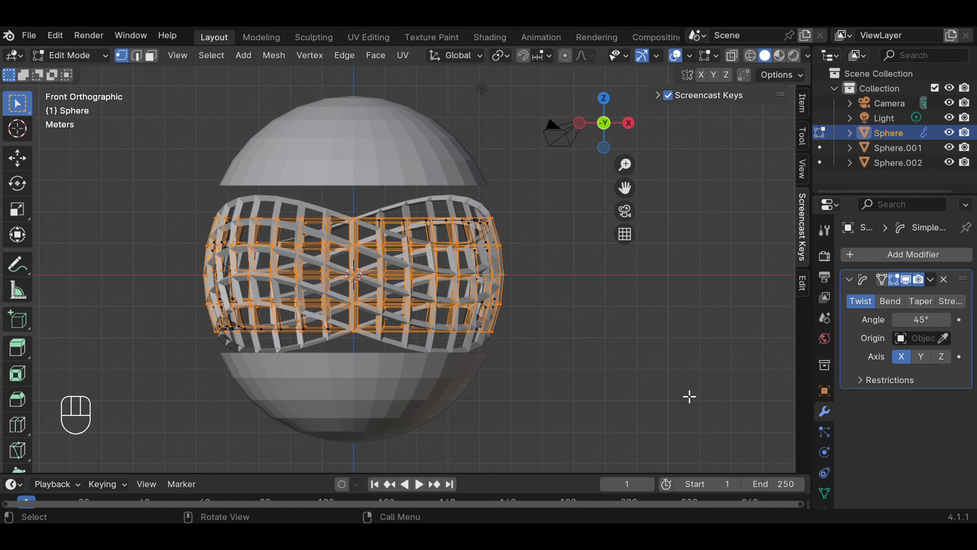
left_click(921, 356)
left_click(940, 358)
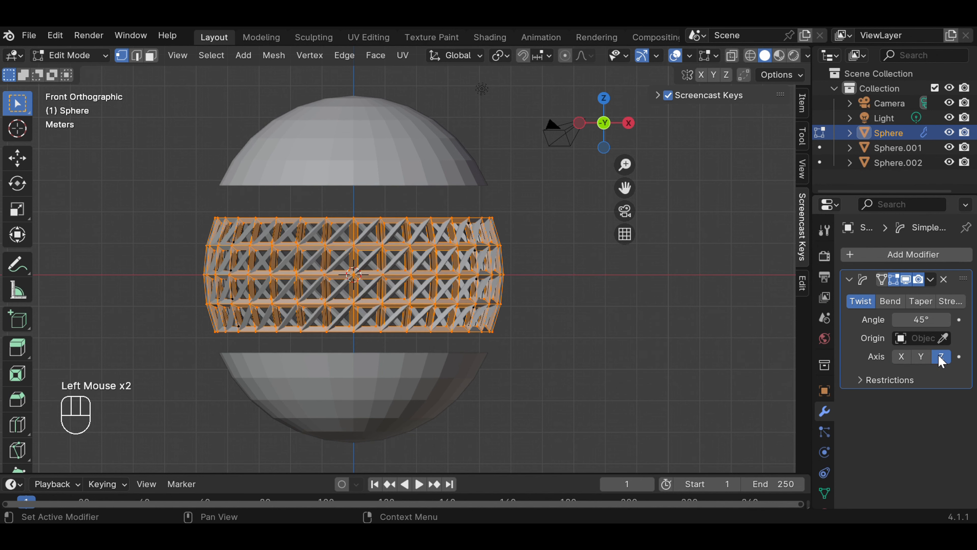
mouse_move(571, 205)
middle_mouse_down()
mouse_move(566, 253)
mouse_move(560, 247)
mouse_move(590, 196)
mouse_move(580, 218)
middle_mouse_up()
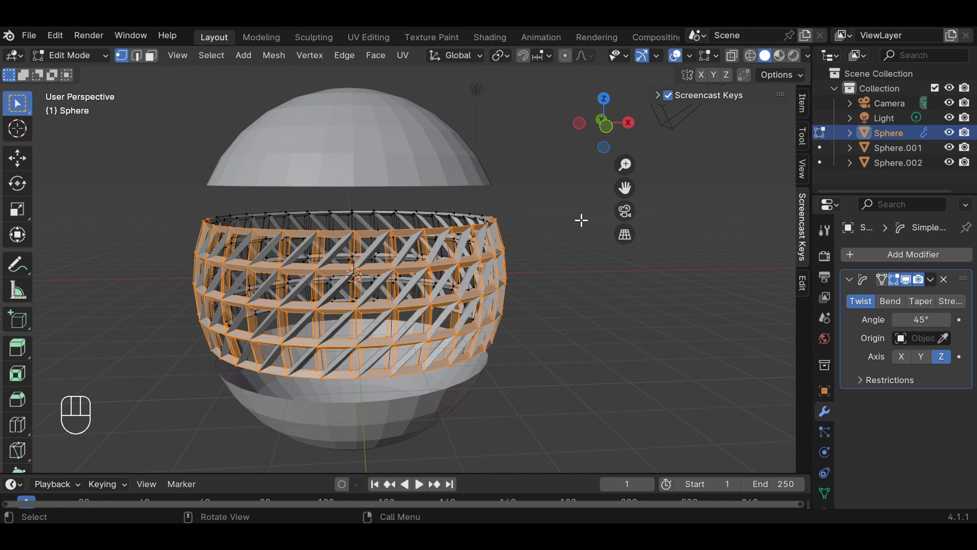
Step: Return the lattice band to Object Mode and deselect everything
left_click(930, 280)
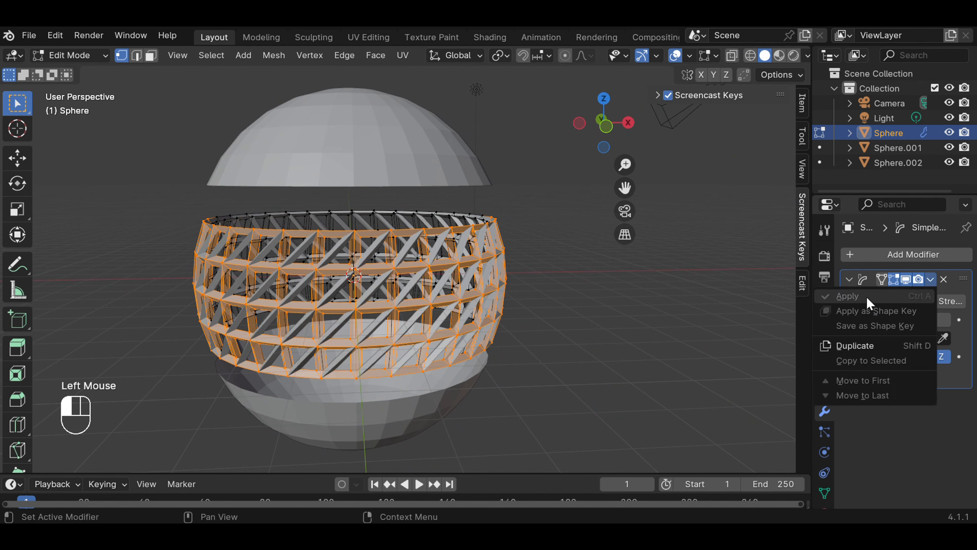
left_click(630, 295)
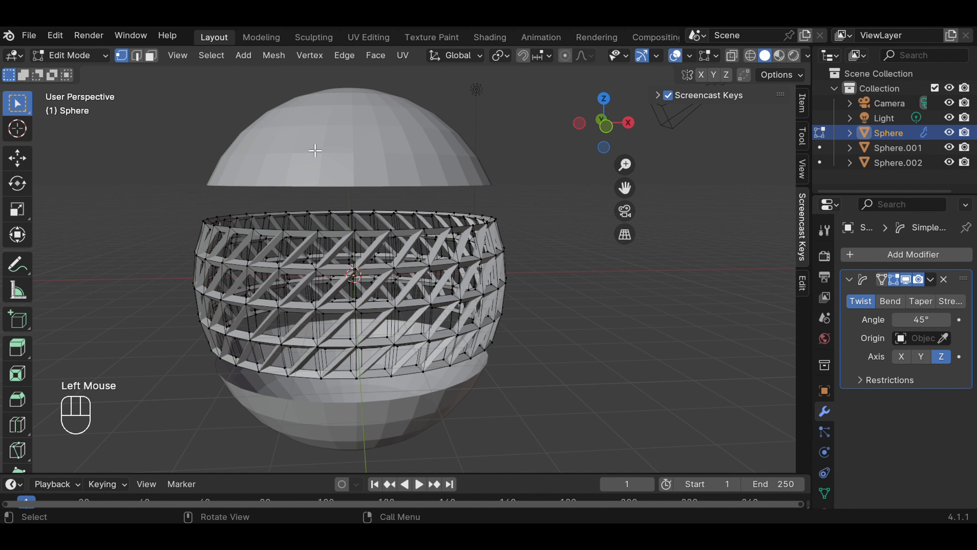
left_click(106, 55)
left_click(102, 72)
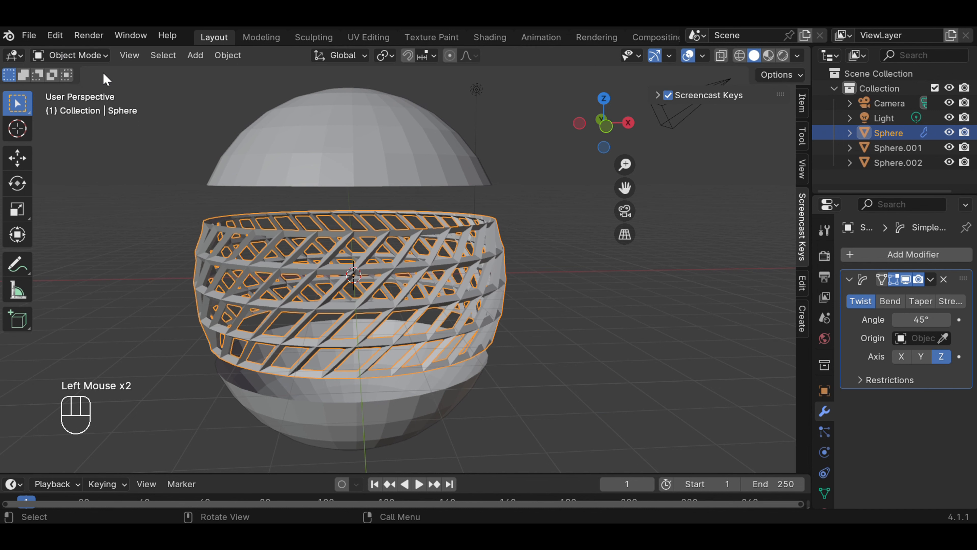
left_click(592, 283)
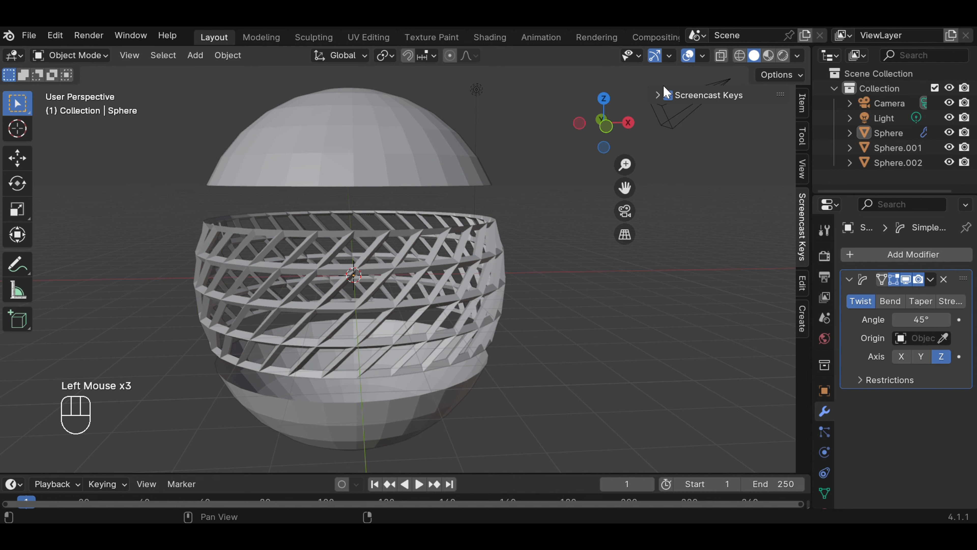
Step: Inspect the twisted band and both caps in wireframe display, and return to solid shading
left_click(739, 56)
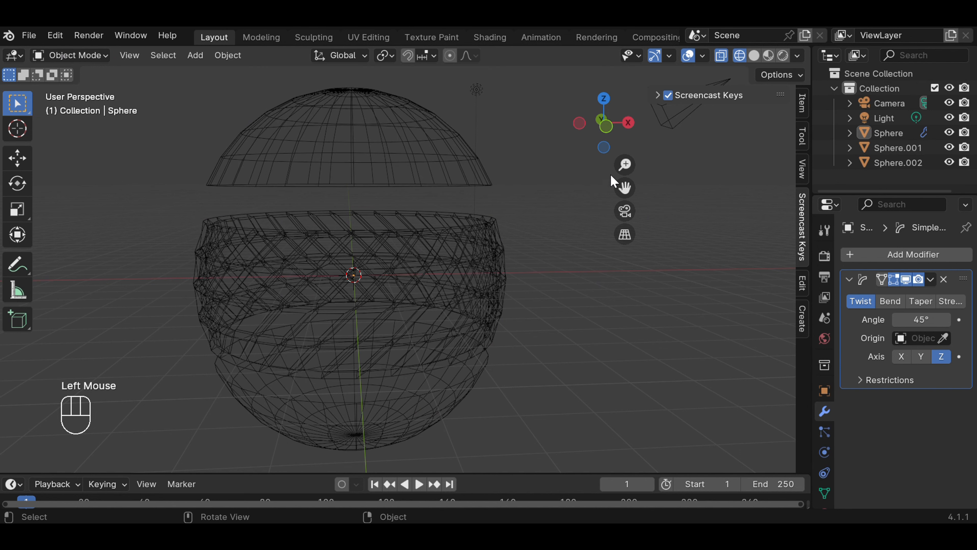
middle_click_drag(558, 192, 595, 182)
left_click(753, 56)
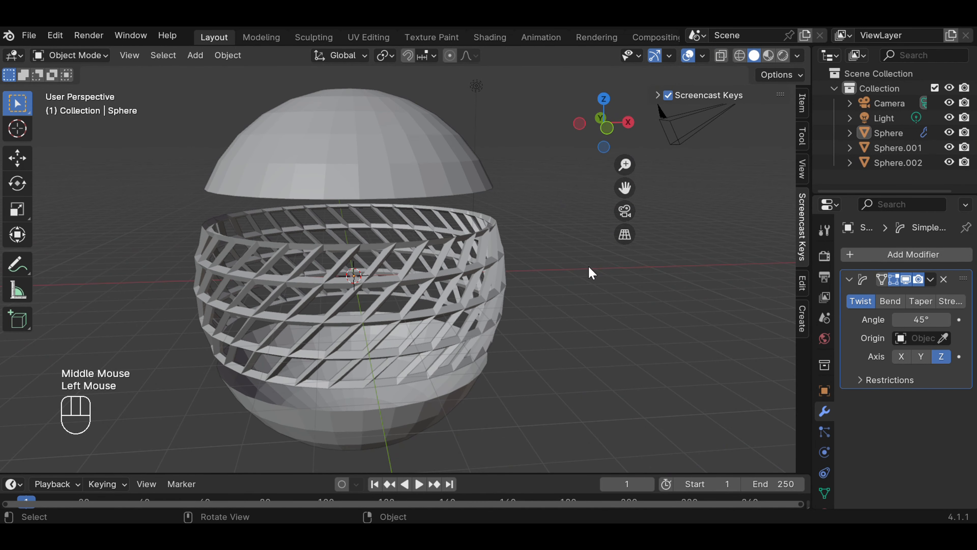
left_click(574, 286)
Step: Apply Shade Smooth to the top cap of the sphere and deselect it
left_click(443, 168)
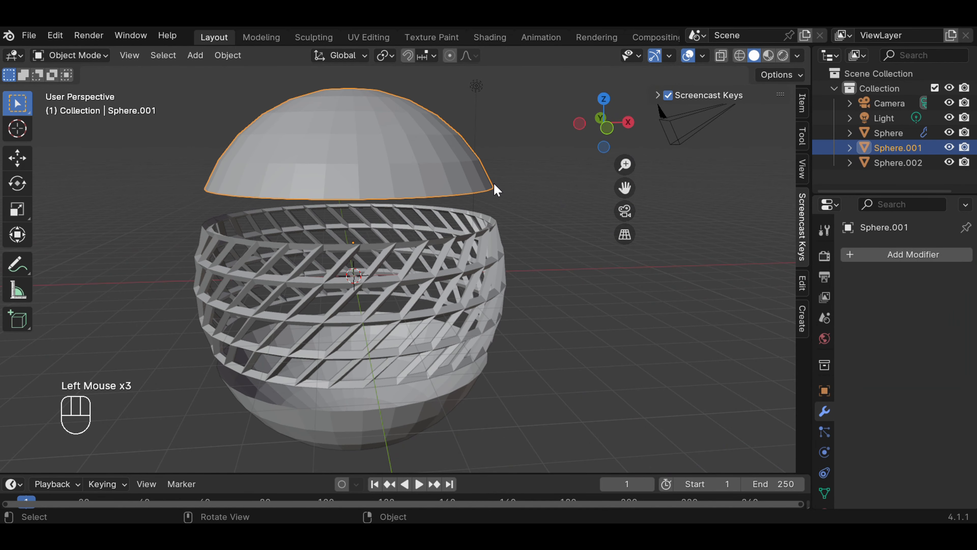
right_click(444, 167)
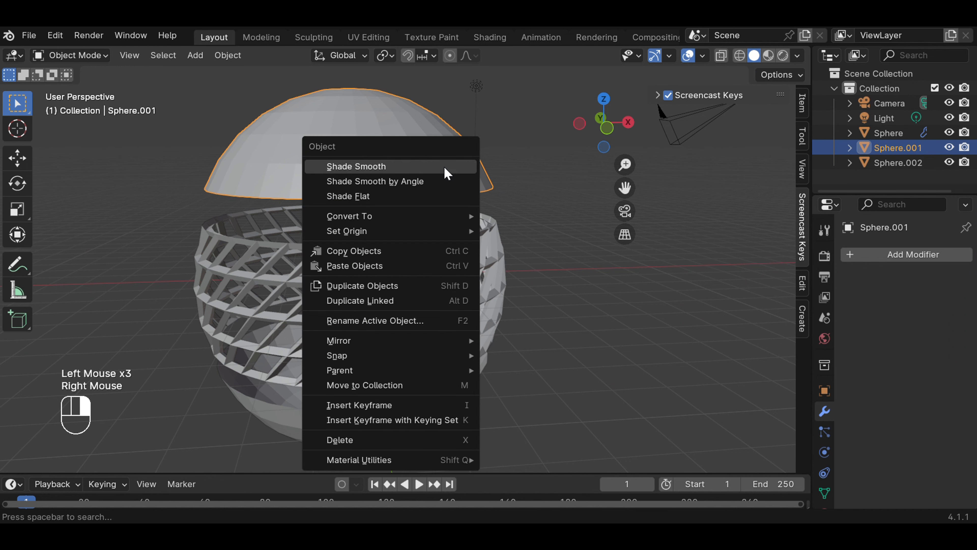
left_click(426, 169)
left_click(528, 218)
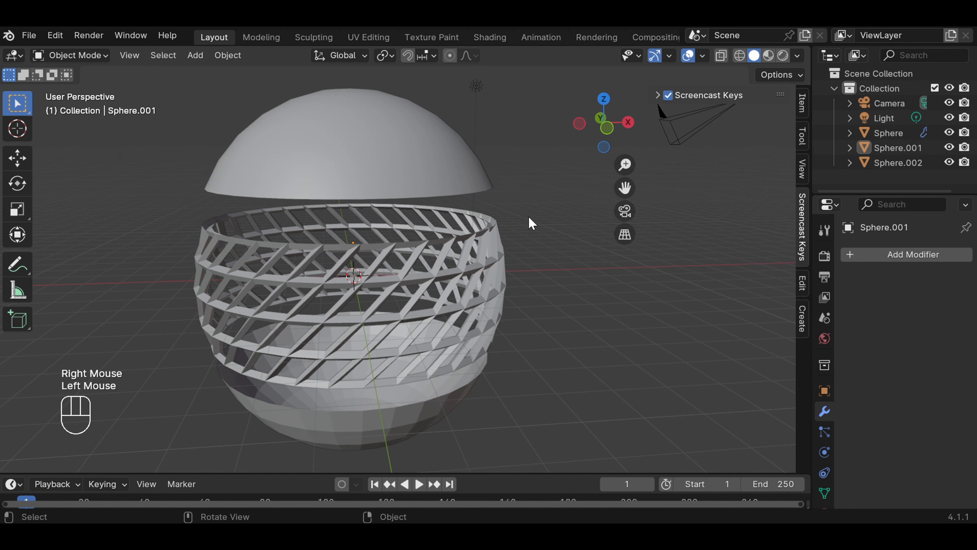
Step: Apply Shade Smooth to the bottom cap of the sphere and deselect it
middle_click_drag(528, 218, 542, 166)
left_click(343, 363)
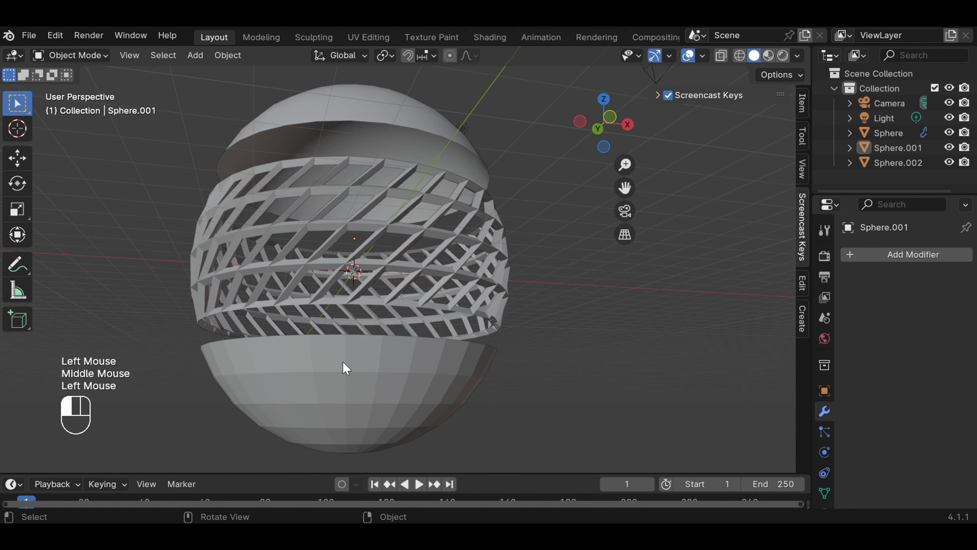
right_click(342, 361)
left_click(304, 214)
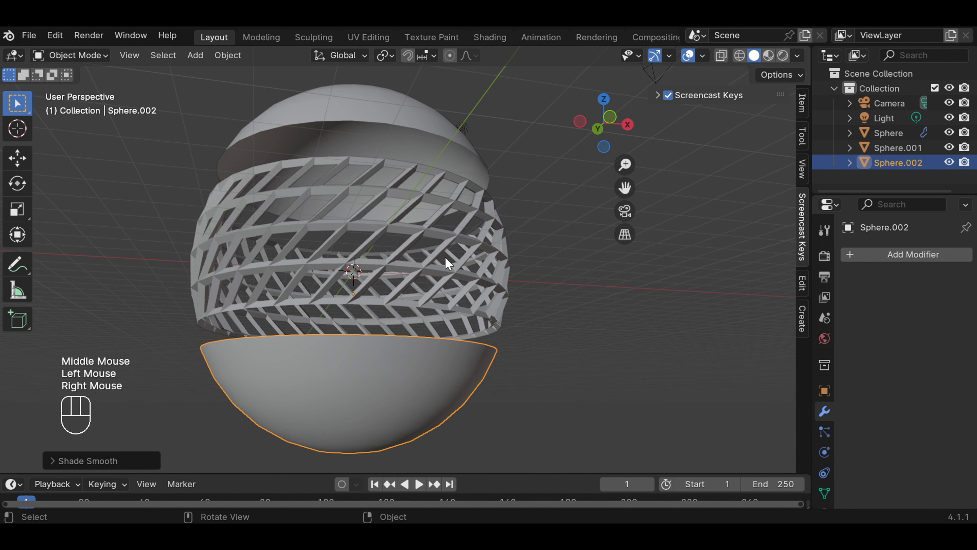
left_click(548, 291)
Step: Apply Shade Smooth to the twisted lattice band and deselect it
double_click(418, 204)
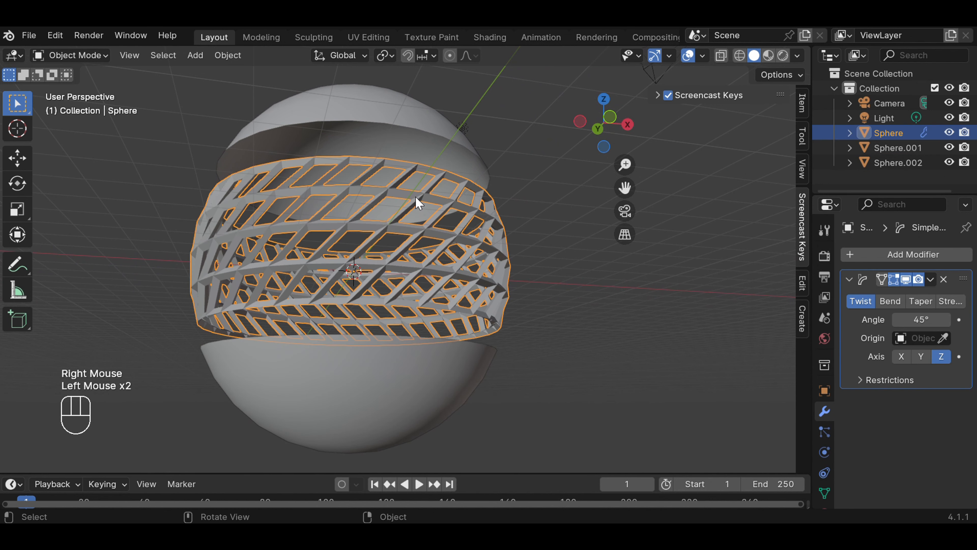
right_click(416, 198)
left_click(383, 200)
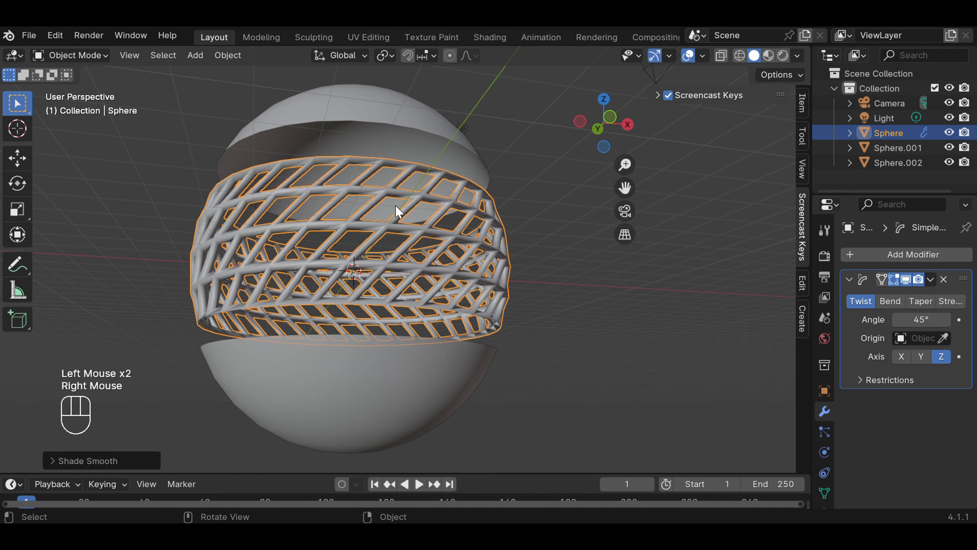
left_click(537, 247)
middle_click_drag(536, 203, 573, 262)
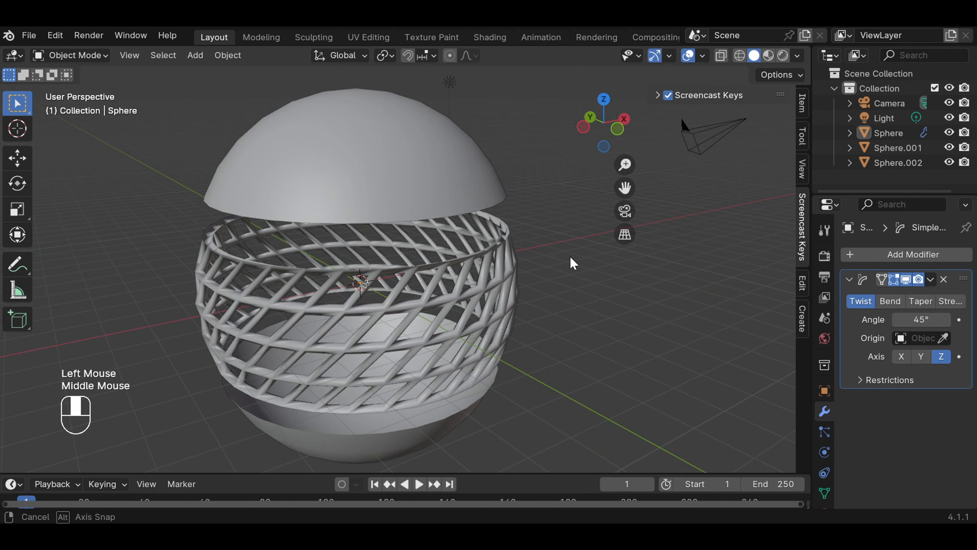
Step: Select the top and bottom caps together and add a Solidify modifier with the bottom cap active
left_click(445, 195)
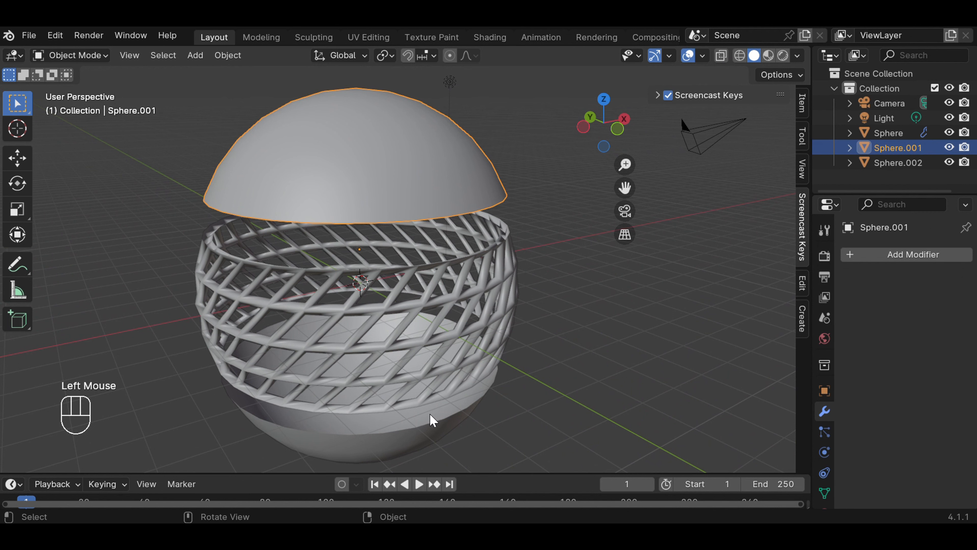
left_click(428, 435, "shift")
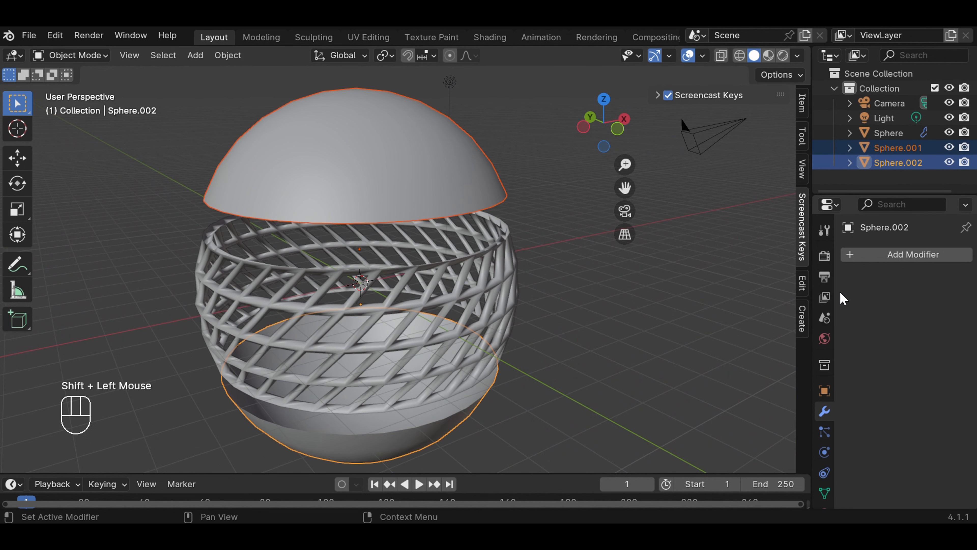
left_click(879, 257)
mouse_move(878, 257)
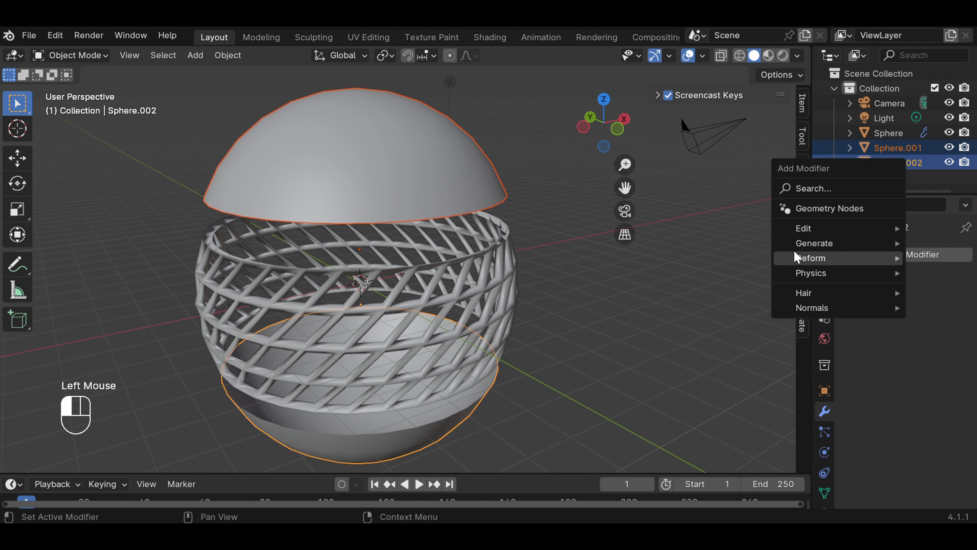
mouse_move(804, 243)
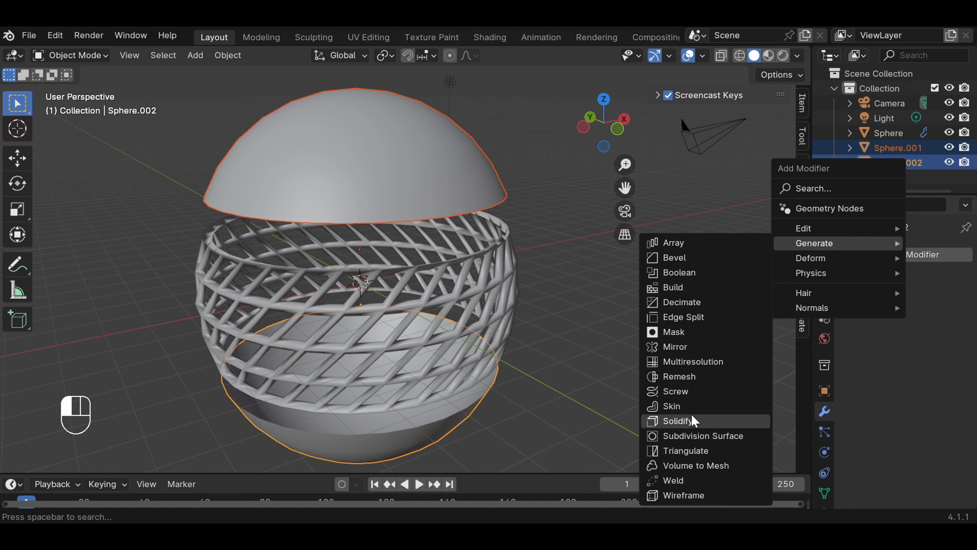
left_click(688, 420)
middle_click_drag(598, 292, 652, 254)
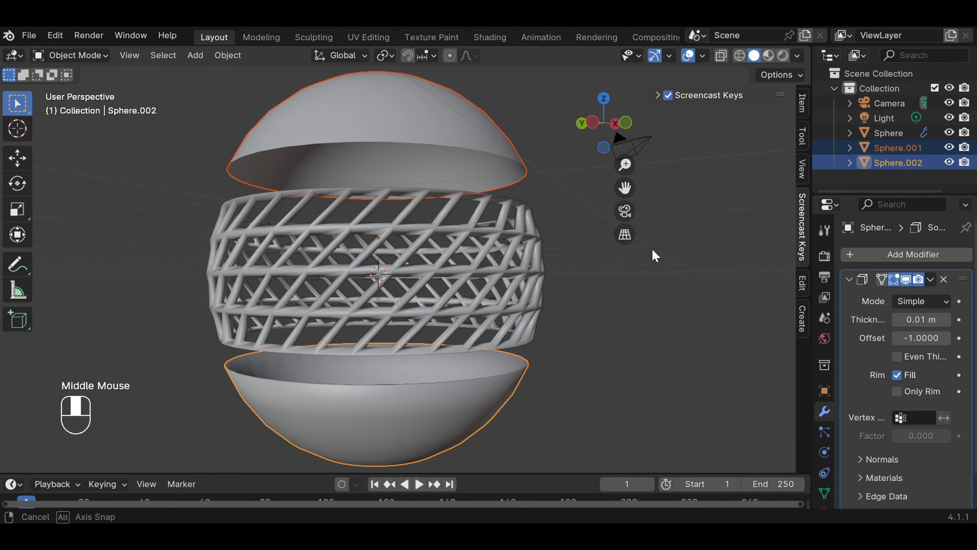
Step: Set the bottom cap's Solidify thickness to 0.08 m and deselect both caps
left_click(946, 319)
left_click(946, 319)
left_click(946, 319)
left_click(947, 319)
left_click(946, 319)
left_click(946, 319)
left_click(946, 319)
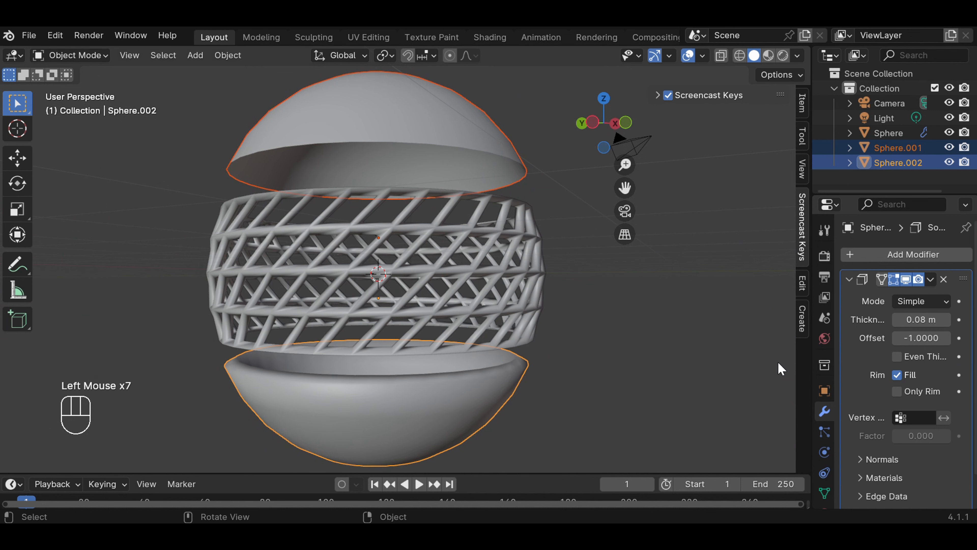
middle_click_drag(727, 341, 704, 367)
left_click(719, 343)
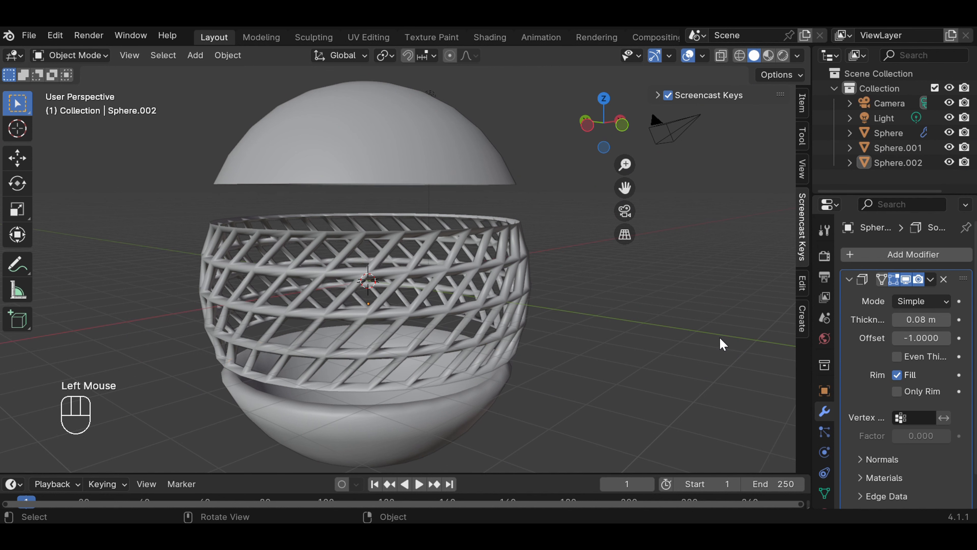
Step: Add a Solidify modifier to the top cap of the sphere
left_click(474, 167)
left_click(894, 254)
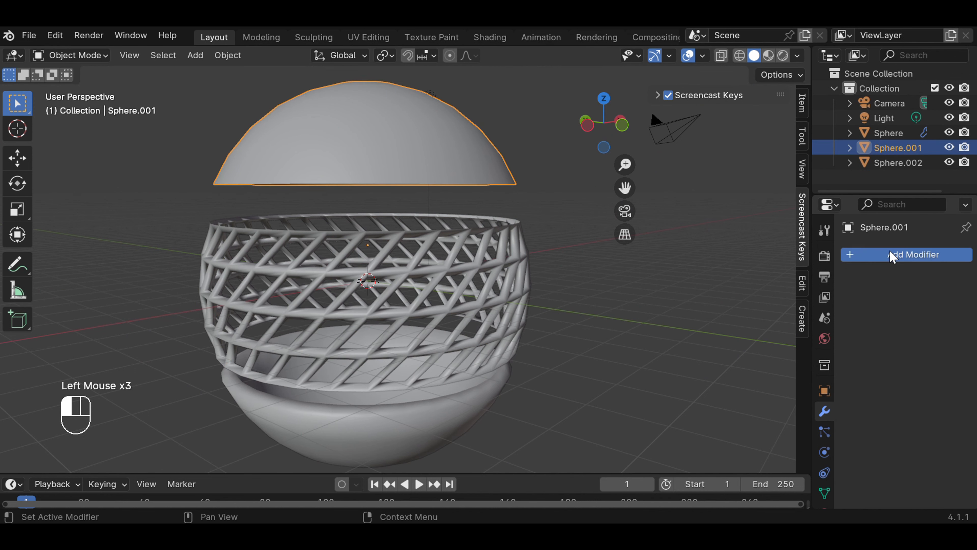
mouse_move(877, 252)
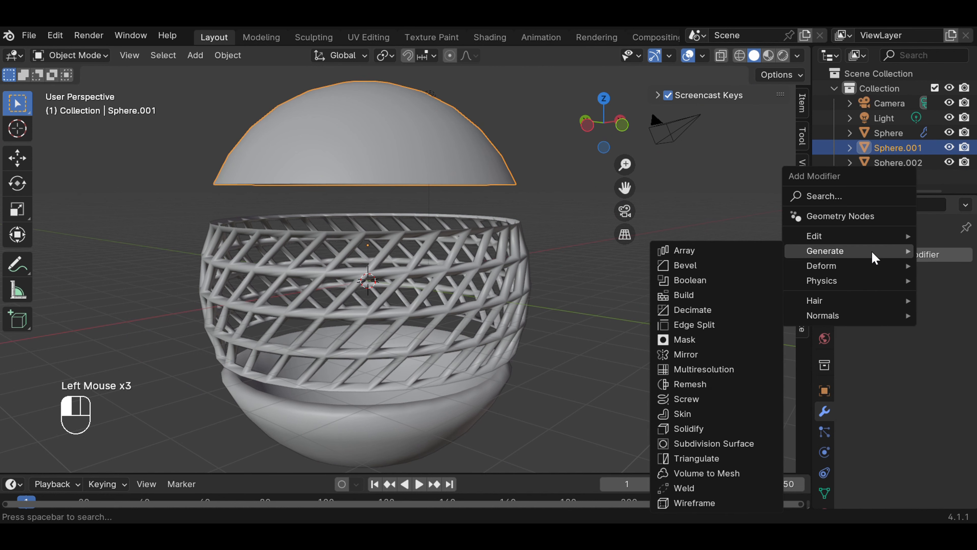
left_click(717, 428)
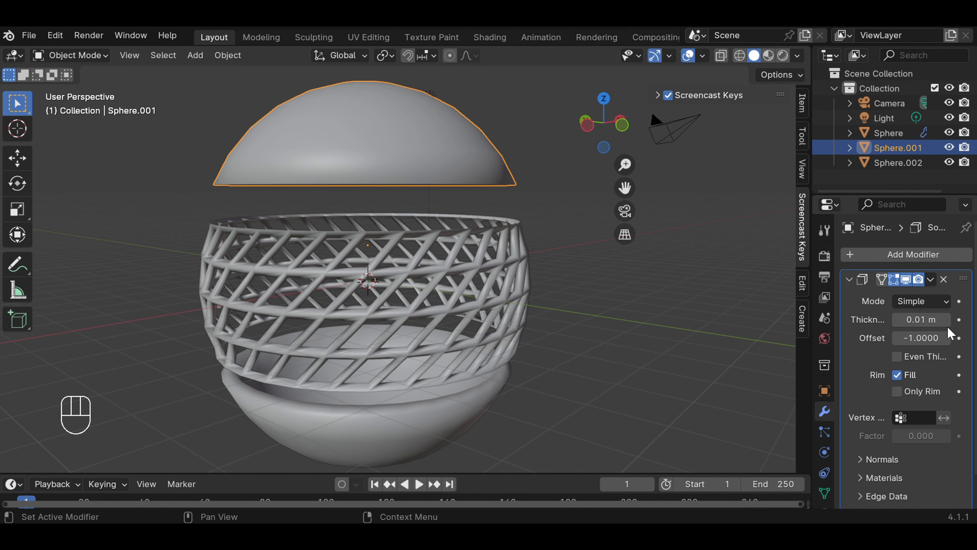
Step: Set the top cap's Solidify thickness to 0.08 m and deselect it
left_click(946, 319)
left_click(945, 319)
left_click(945, 319)
left_click(946, 319)
left_click(945, 319)
left_click(945, 319)
left_click(945, 319)
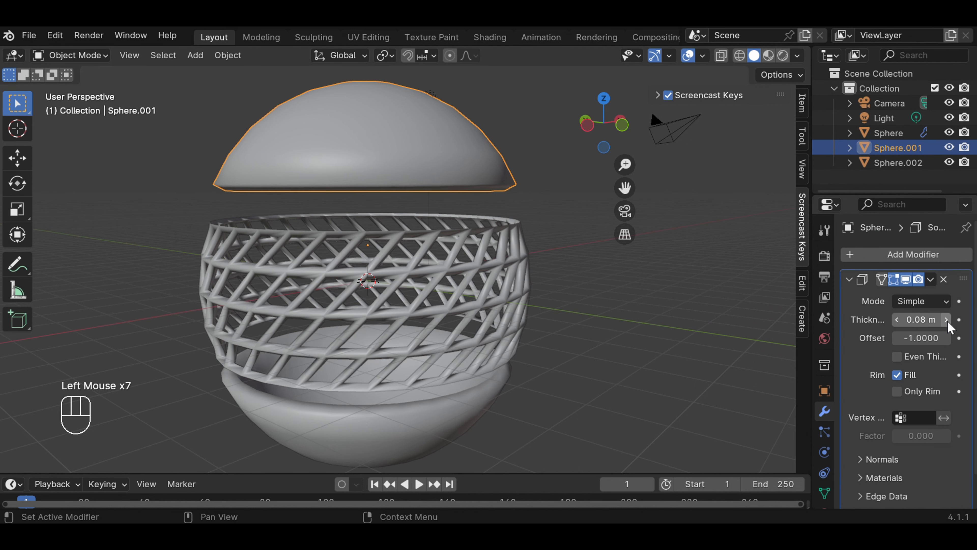
left_click(719, 323)
mouse_move(639, 295)
middle_mouse_down()
mouse_move(645, 260)
mouse_move(667, 241)
mouse_move(689, 264)
mouse_move(676, 323)
mouse_move(639, 349)
mouse_move(630, 300)
middle_mouse_up()
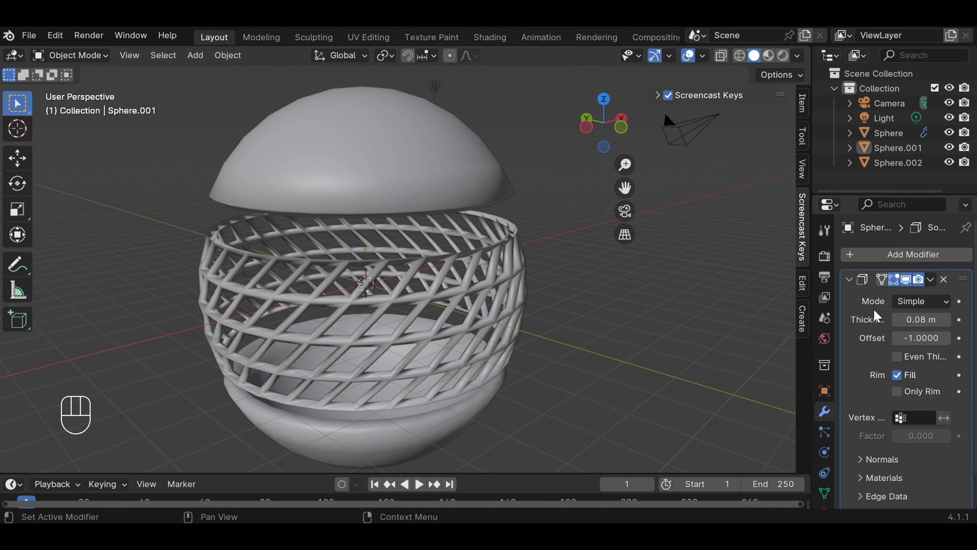
Step: Select both caps with the bottom one active, apply its Solidify modifier, and deselect them
left_click(476, 188)
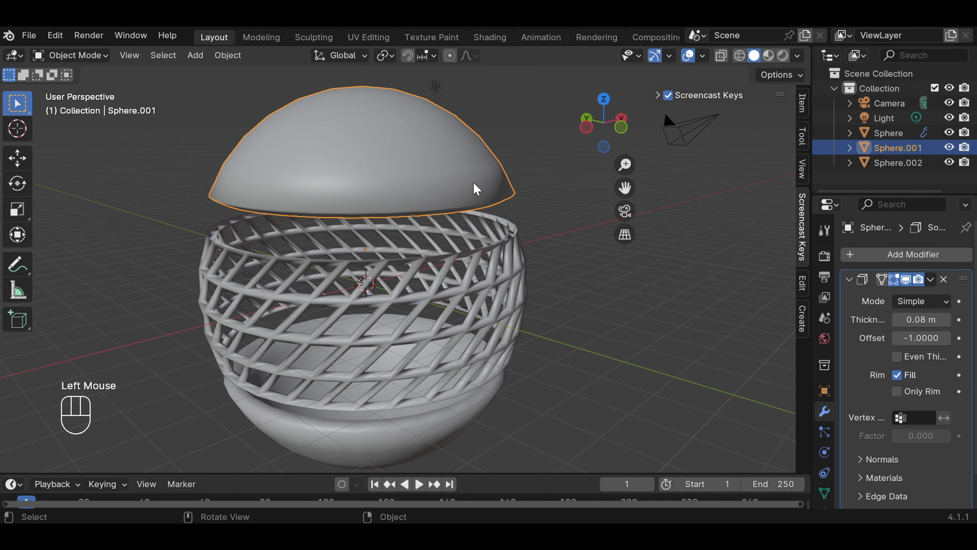
left_click(605, 293)
left_click(439, 178)
left_click(431, 427, "shift")
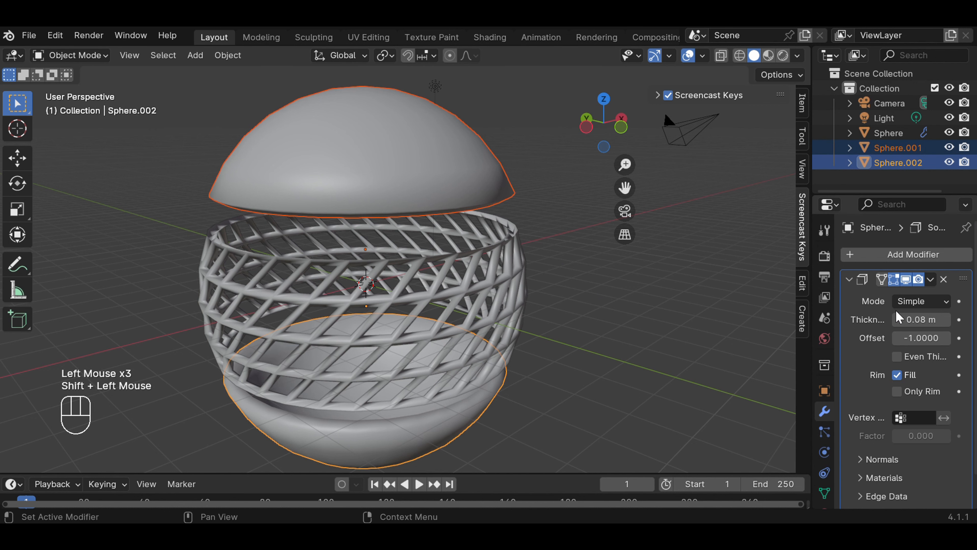
left_click(931, 279)
left_click(873, 295)
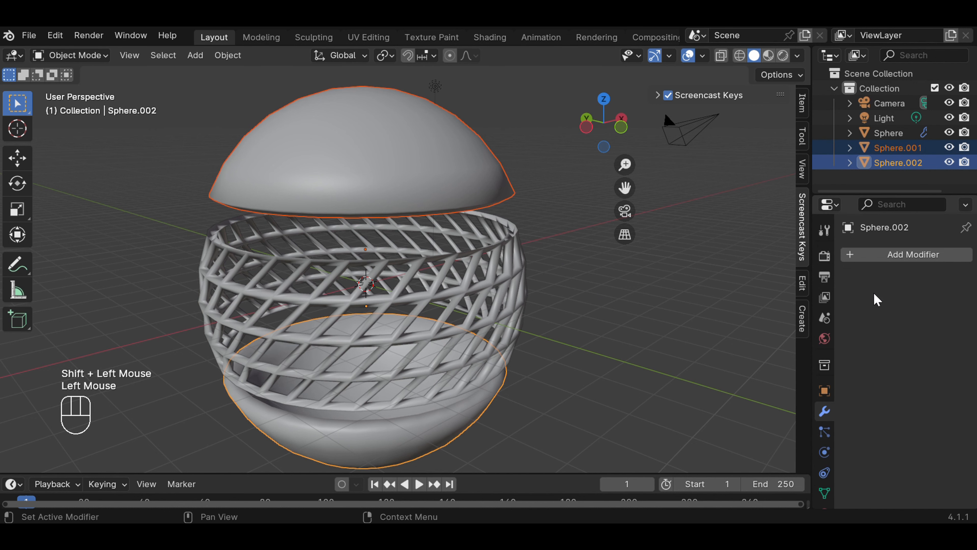
left_click(682, 296)
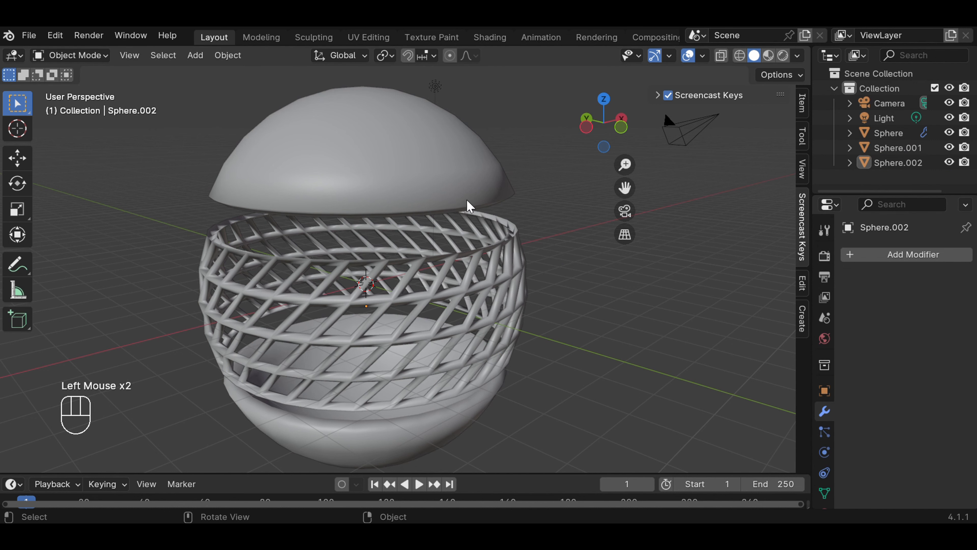
Step: In front view, move the top cap down along Z onto the upper edge of the lattice band
key("KP_1")
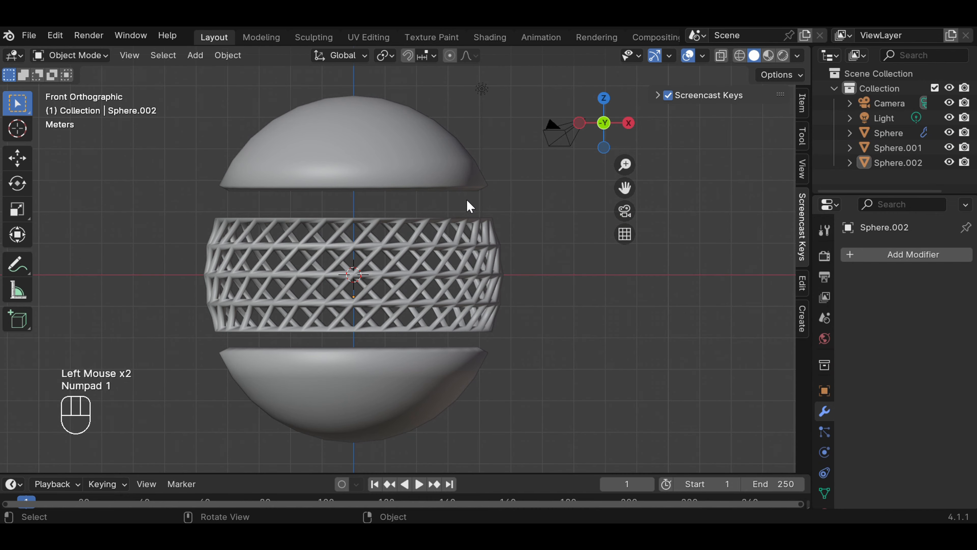
left_click(549, 240)
left_click(418, 165)
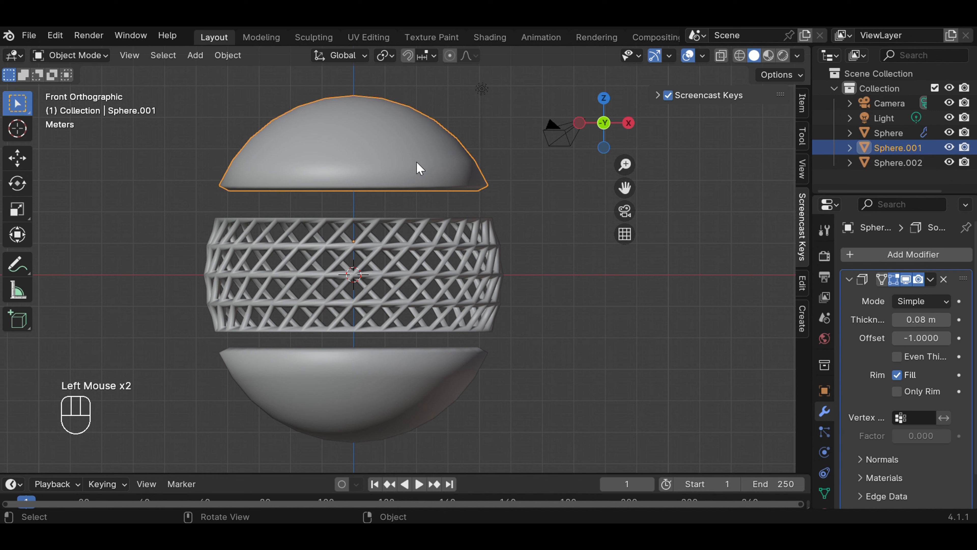
key("g")
key("z")
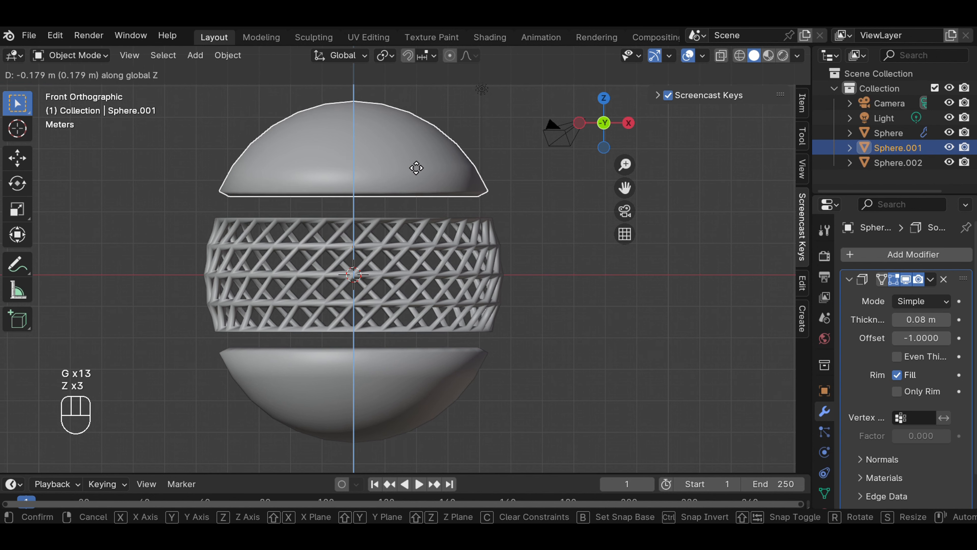
left_click(417, 189)
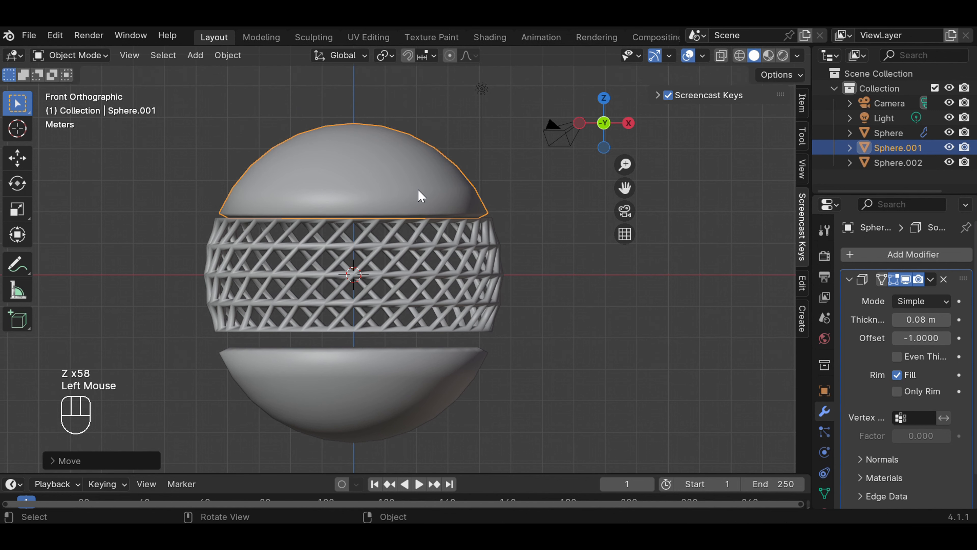
Step: Scale the top cap up by a factor of about 1.06 and lower it along Z to meet the lattice band
key("s")
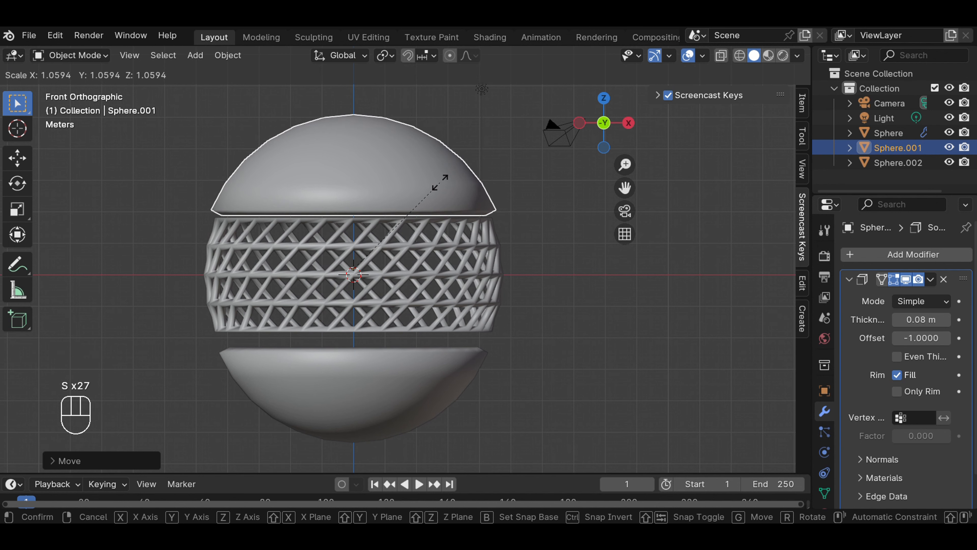
left_click(440, 184)
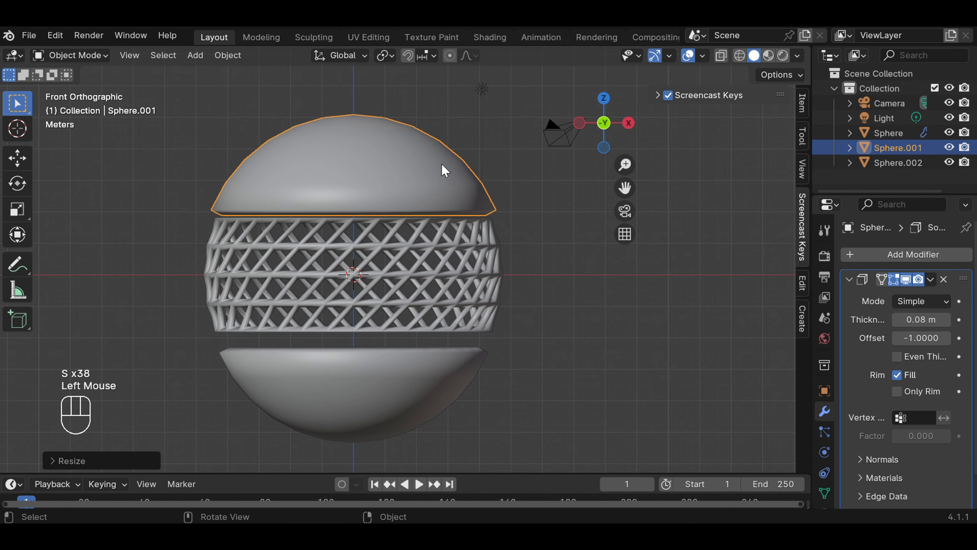
key("g")
key("z")
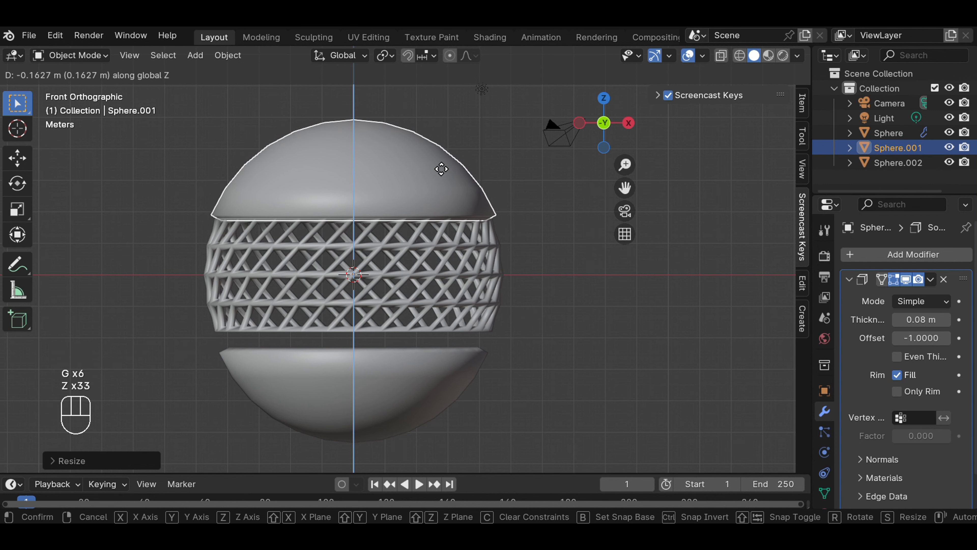
left_click(441, 169)
left_click(531, 205)
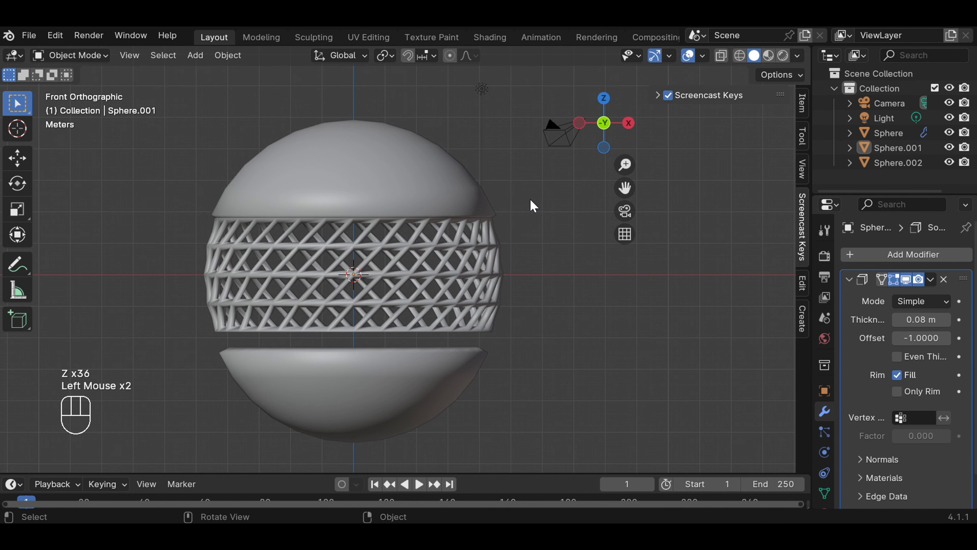
Step: Move the bottom cap up along Z by about 0.5 m to the lower edge of the lattice band
left_click(359, 363)
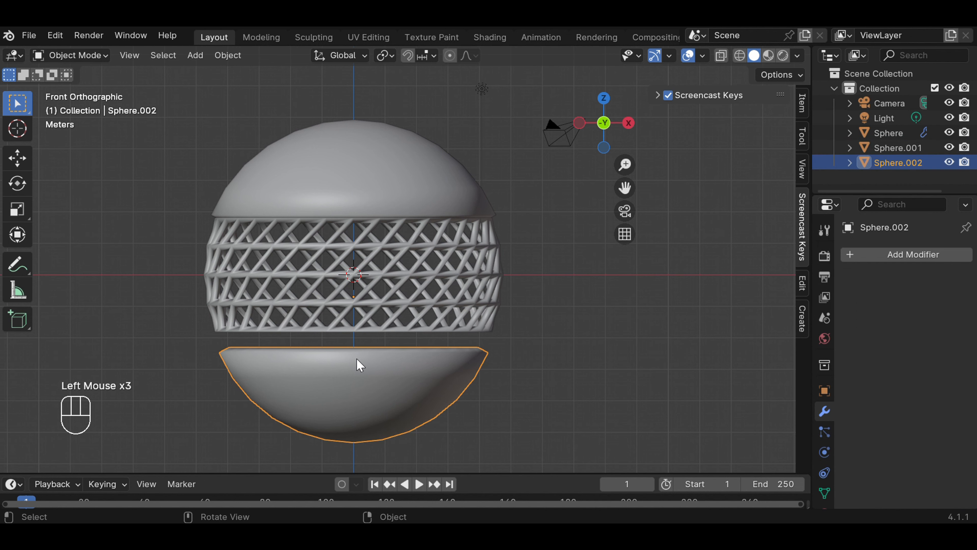
key("g")
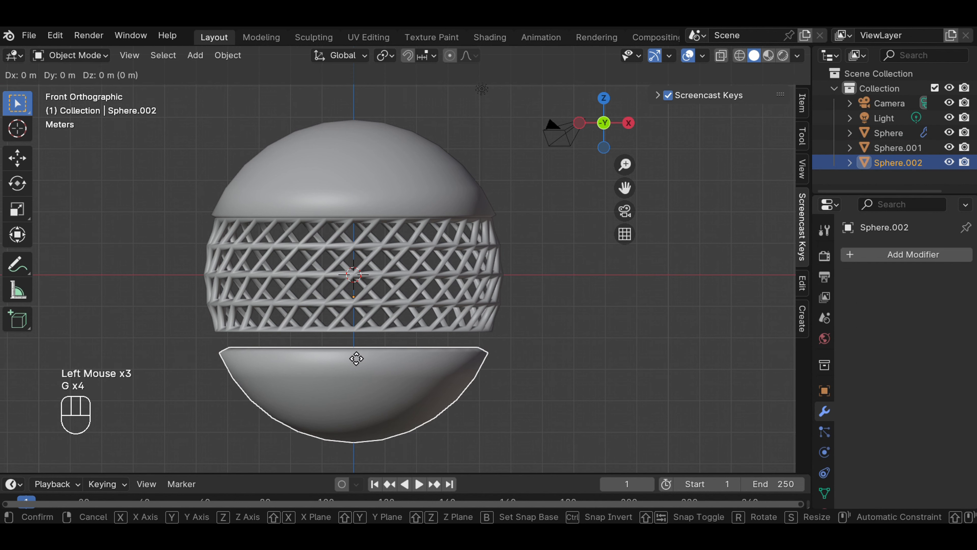
key("z")
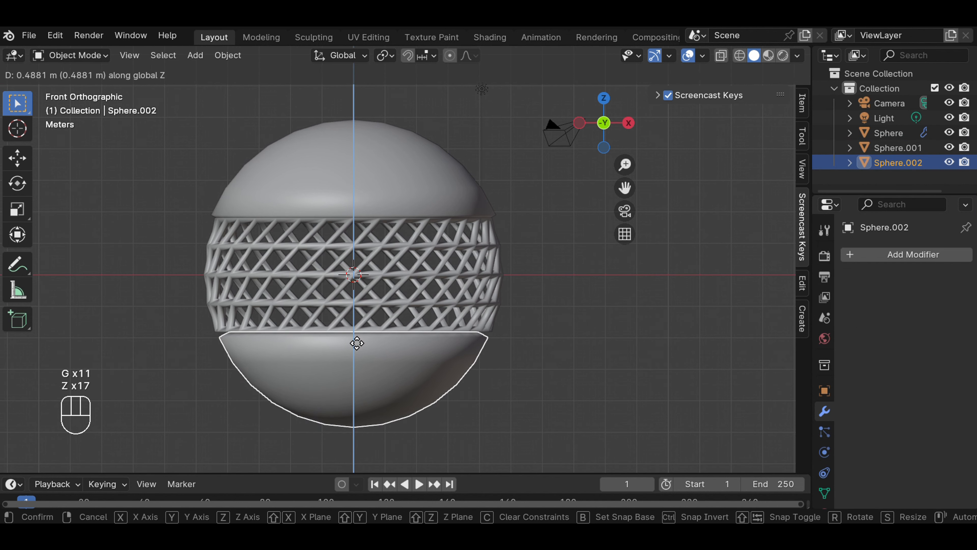
left_click(356, 342)
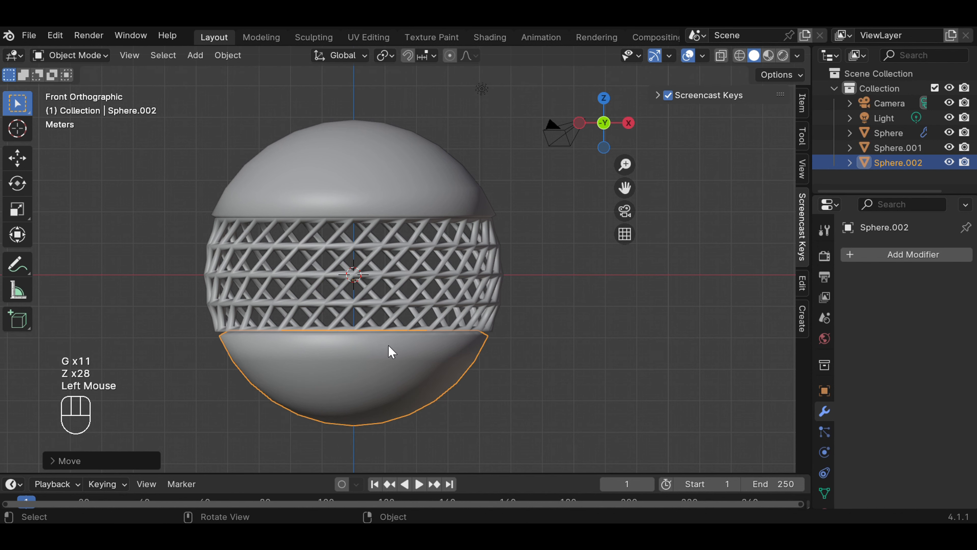
Step: Scale the bottom cap up by a factor of about 1.04 and raise it along Z to meet the lattice band
key("s")
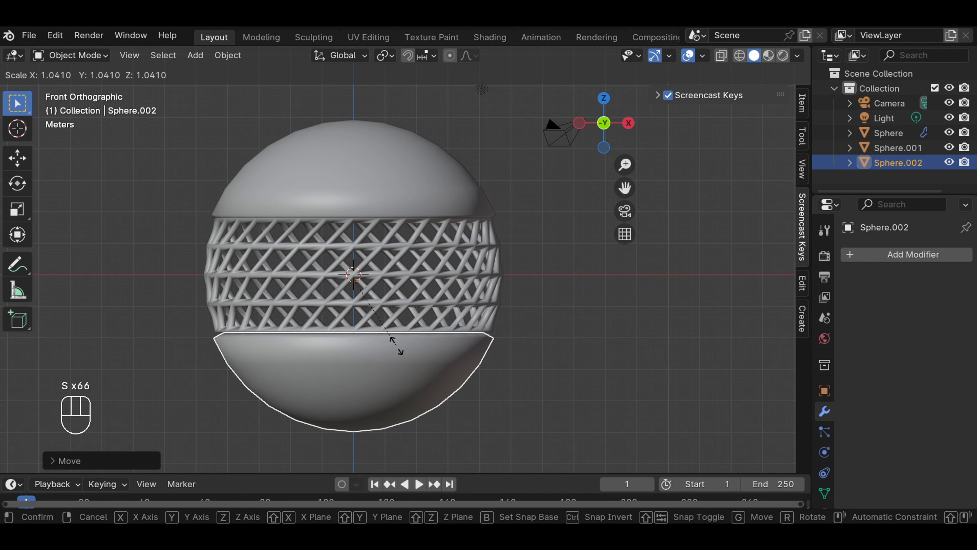
left_click(396, 345)
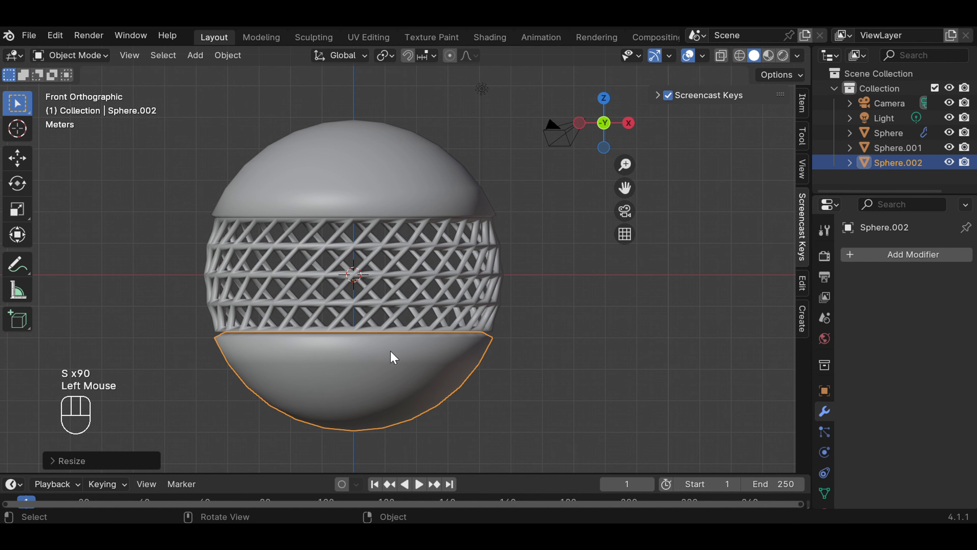
key("g")
key("z")
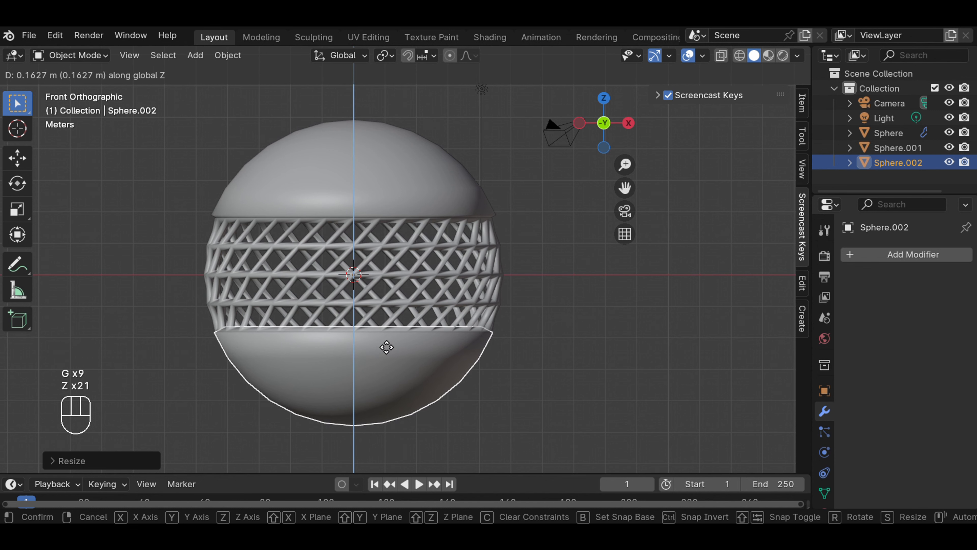
left_click(387, 349)
left_click(530, 348)
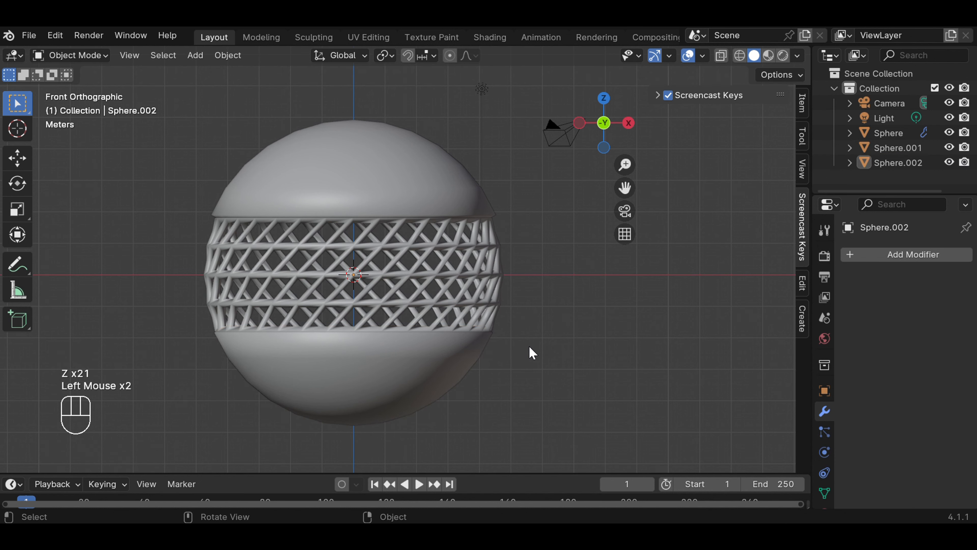
Step: Hide the floor grid and the X and Y axis lines in the viewport overlays
middle_click_drag(584, 295, 562, 303)
scroll(475, 281, "down", 1)
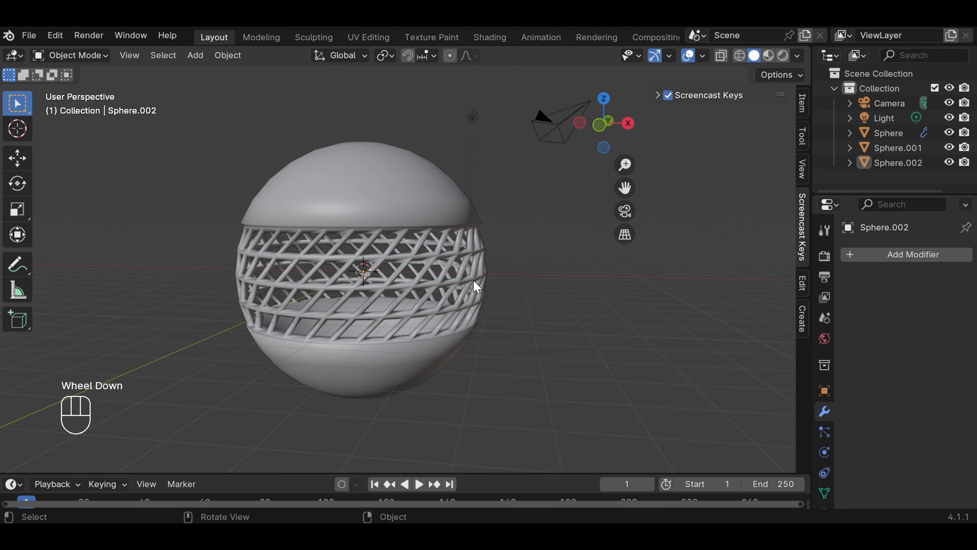
middle_click_drag(486, 268, 558, 257)
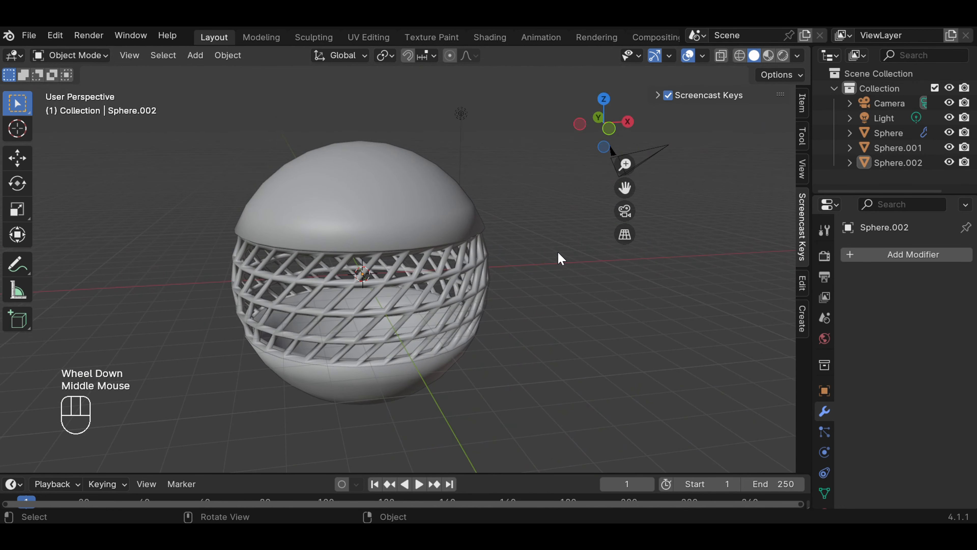
left_click(702, 55)
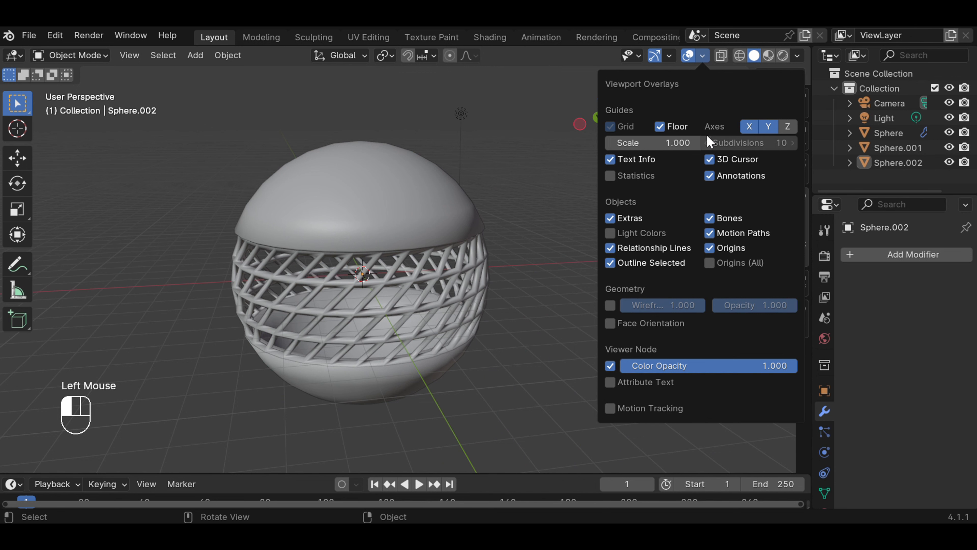
left_click(766, 128)
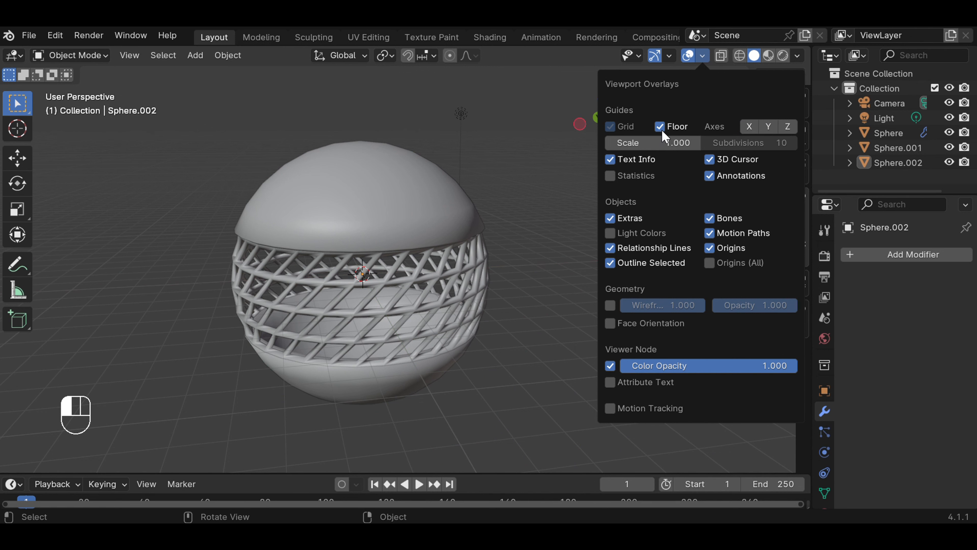
left_click(506, 239)
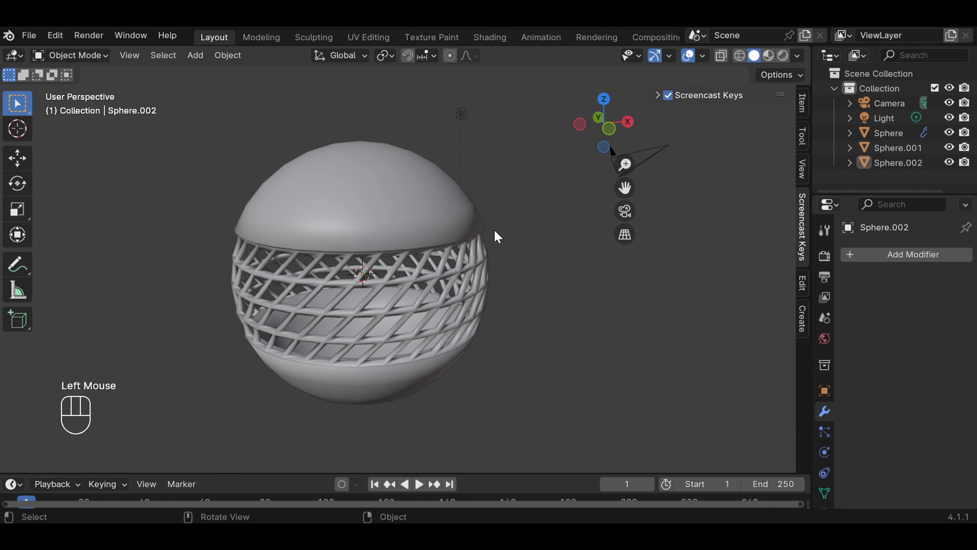
Step: Give the top cap a new material with a red base color, hue about 0.999 and saturation about 0.957
middle_click_drag(541, 267, 566, 225)
scroll(552, 281, "down", 1)
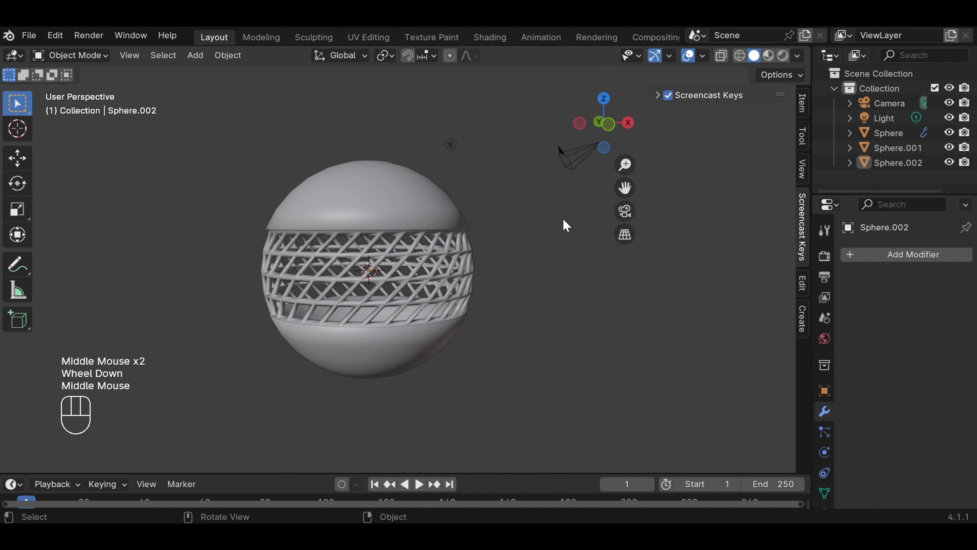
scroll(482, 234, "up", 1)
left_click(405, 192)
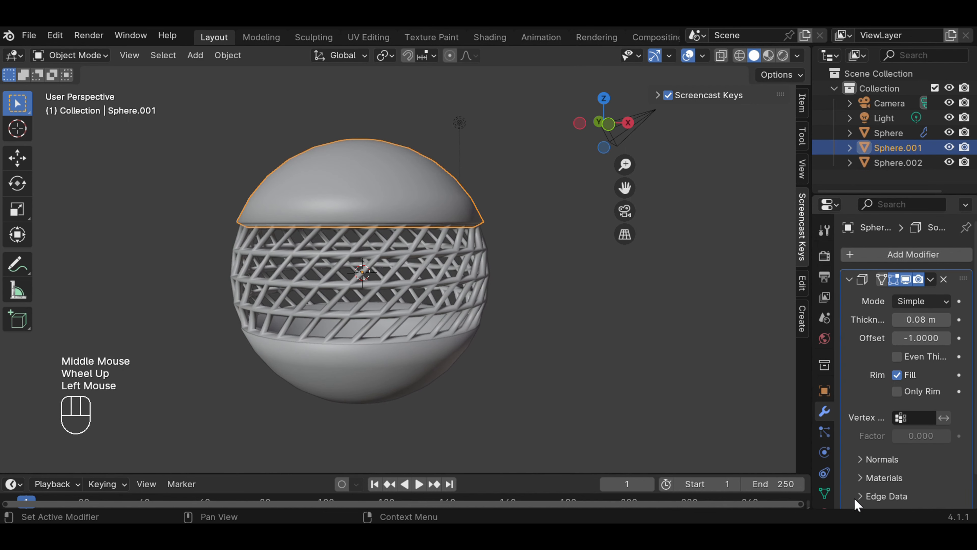
scroll(825, 465, "down", 3)
left_click(825, 462)
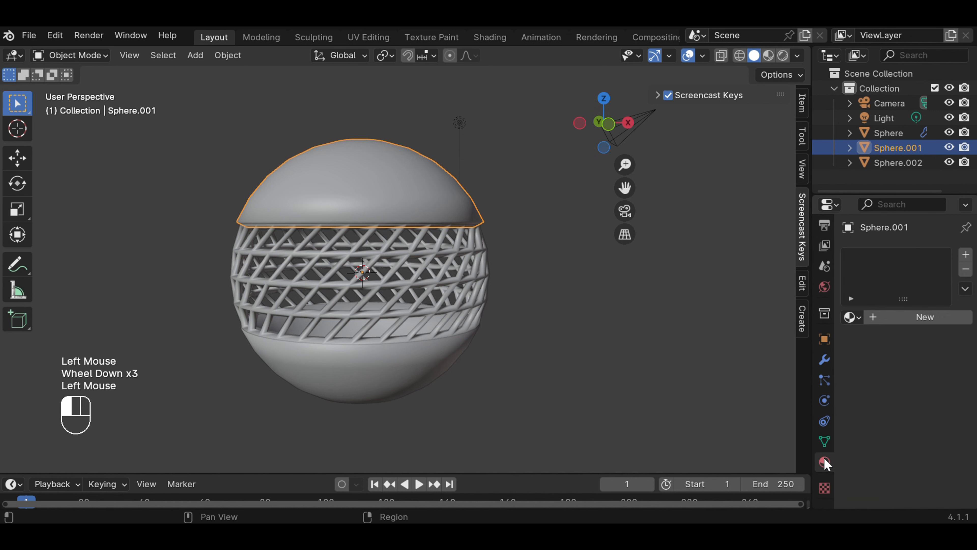
left_click(883, 318)
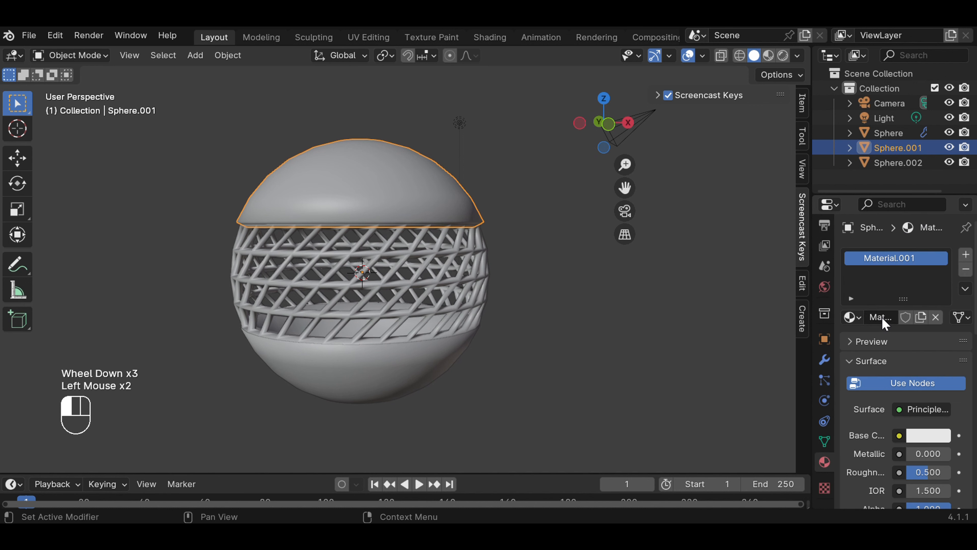
left_click(927, 435)
left_click_drag(865, 302, 860, 317)
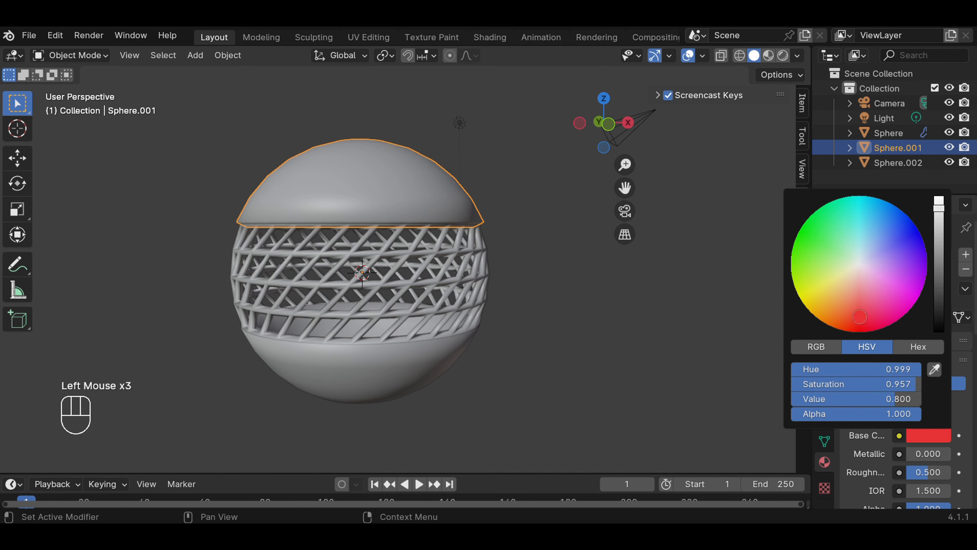
Step: Switch the viewport to Material Preview and darken the top cap's red base color to a value of about 0.407
left_click(769, 56)
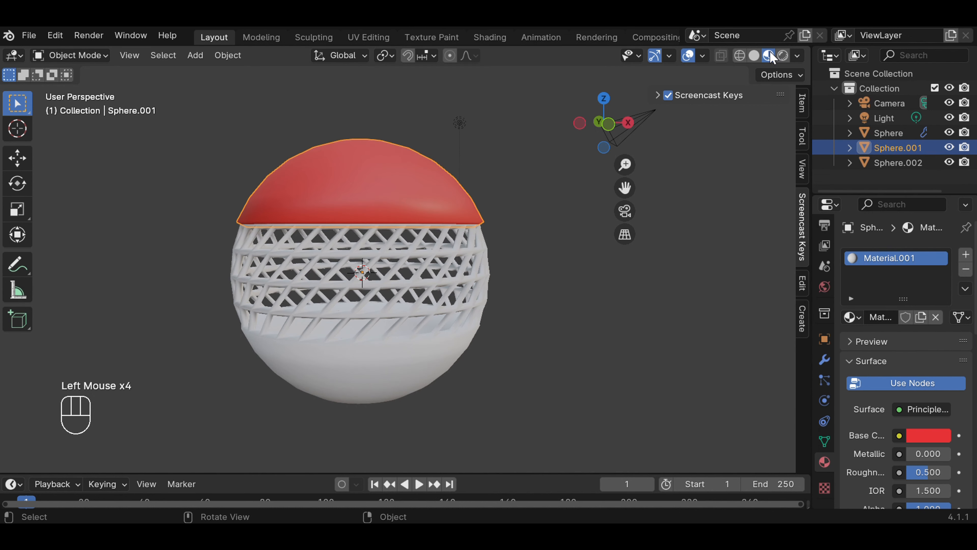
left_click(631, 295)
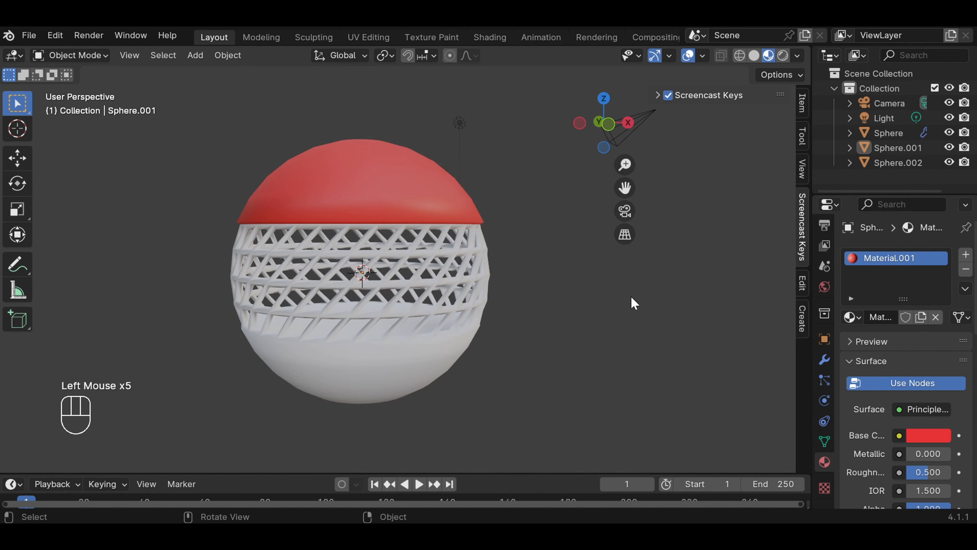
left_click(924, 439)
left_click_drag(937, 212, 939, 241)
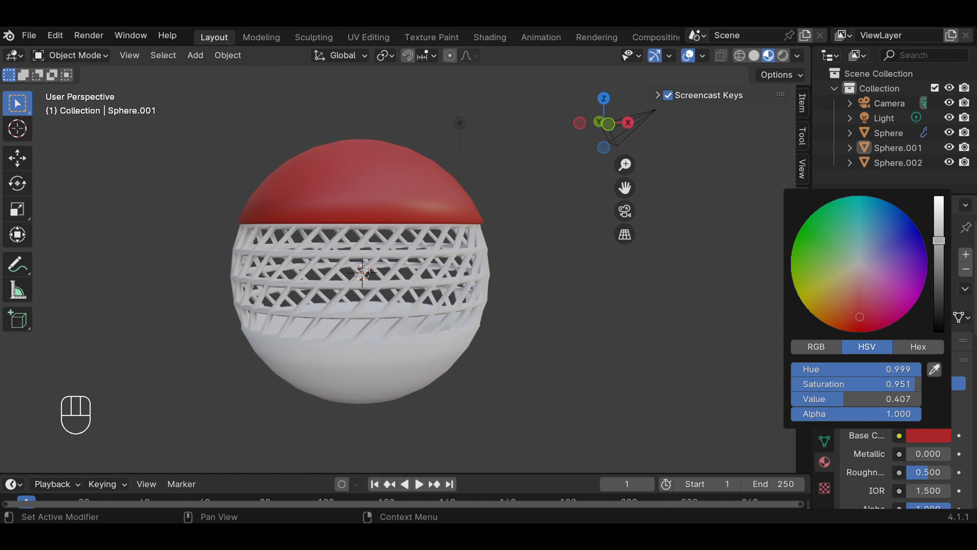
left_click(568, 314)
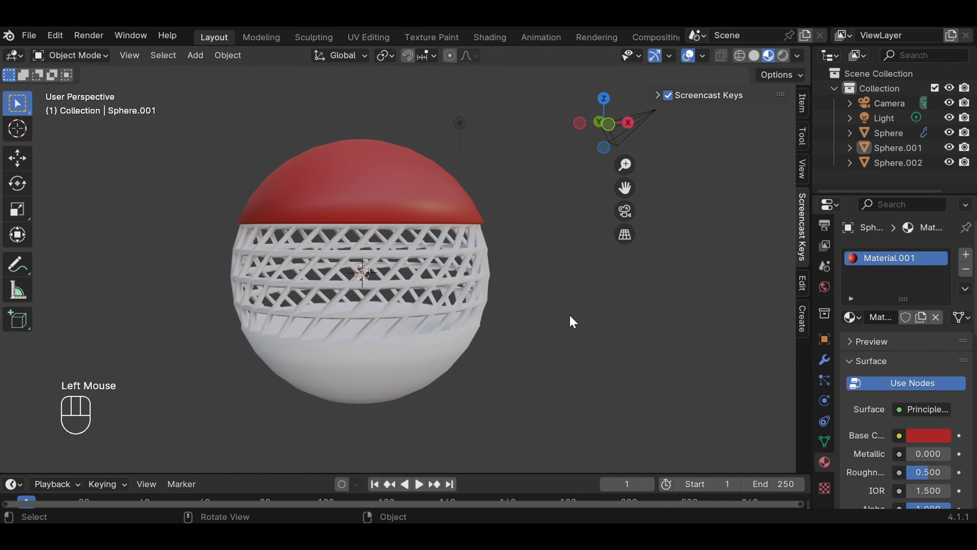
Step: Give the bottom cap a new material with a dark red base color, hue about 0.988, saturation about 0.924 and value about 0.433
left_click(346, 395)
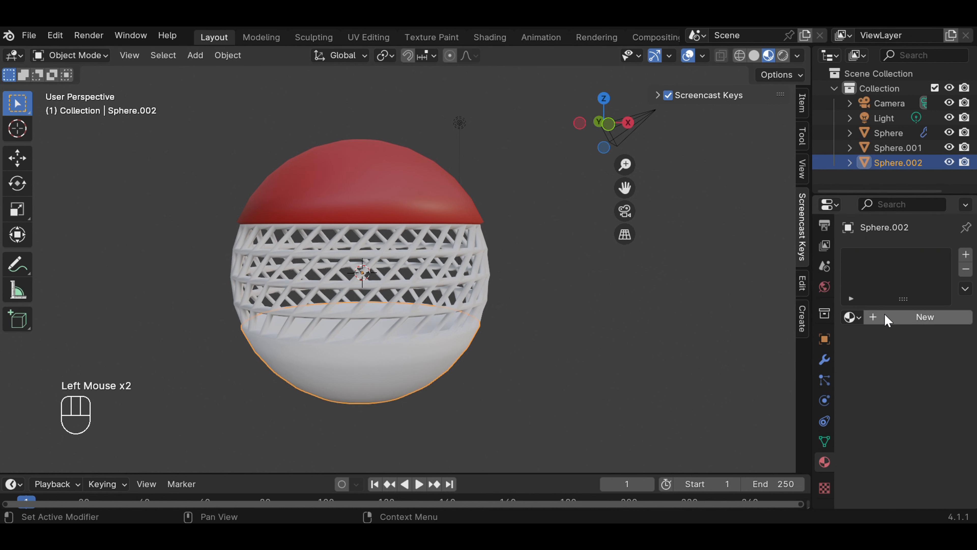
left_click(884, 317)
left_click(930, 436)
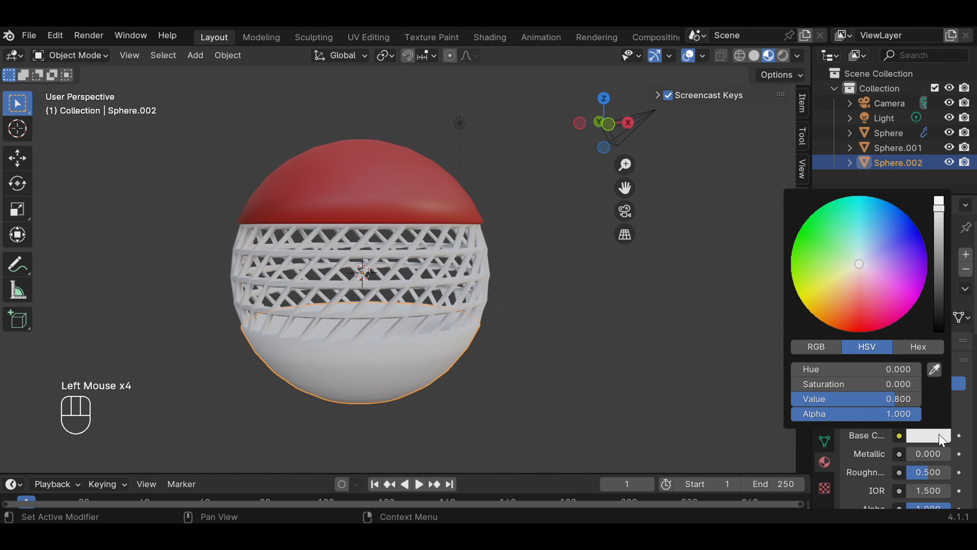
left_click(867, 312)
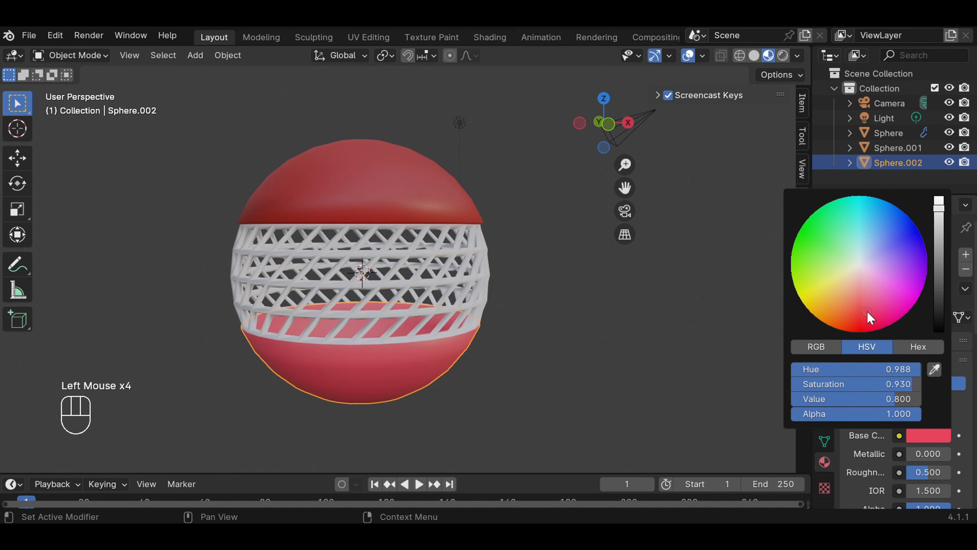
mouse_move(941, 250)
left_mouse_down()
mouse_move(939, 277)
mouse_move(939, 238)
left_mouse_up()
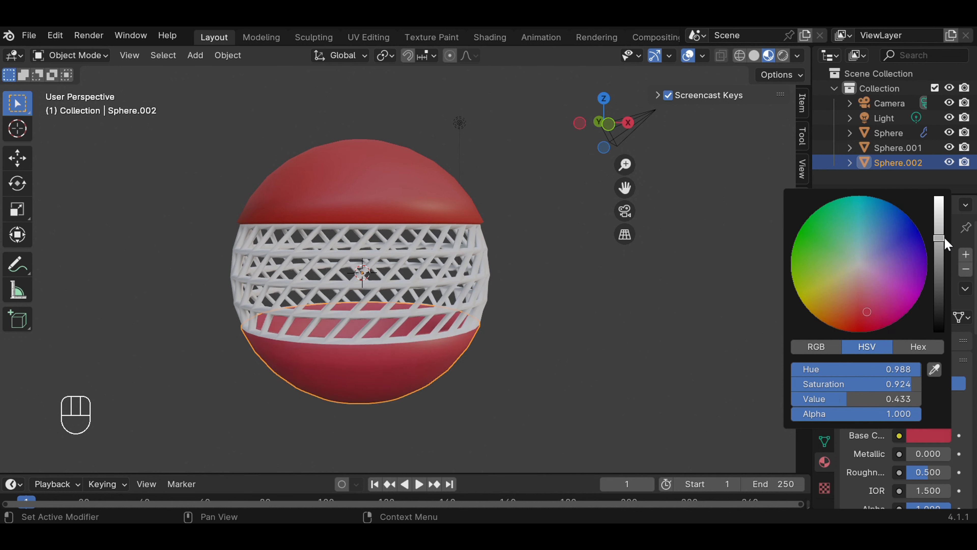
left_click(626, 306)
Step: Give the lattice band a new material with a blue base color, hue about 0.666 and saturation about 0.973
scroll(561, 307, "down", 2)
middle_click_drag(518, 277, 549, 279)
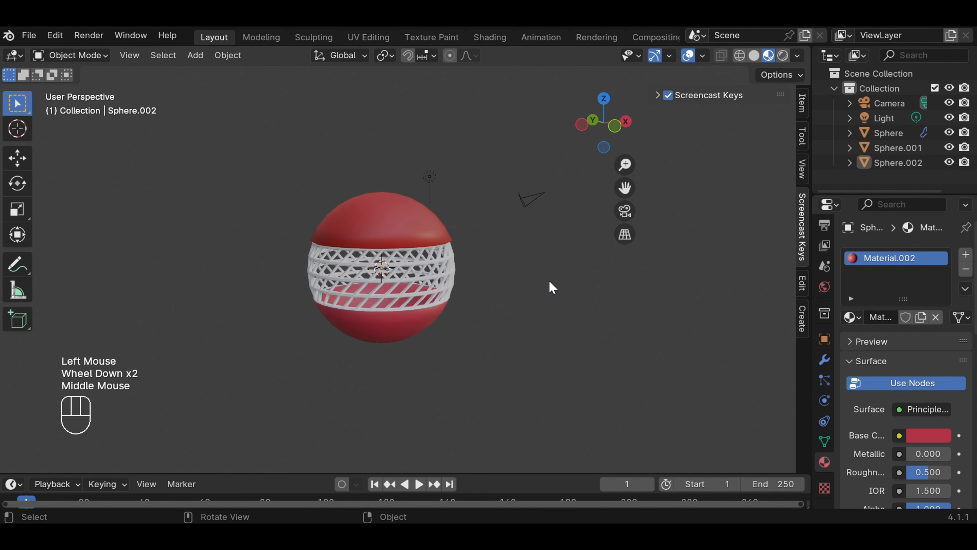
left_click(445, 281)
left_click(919, 317)
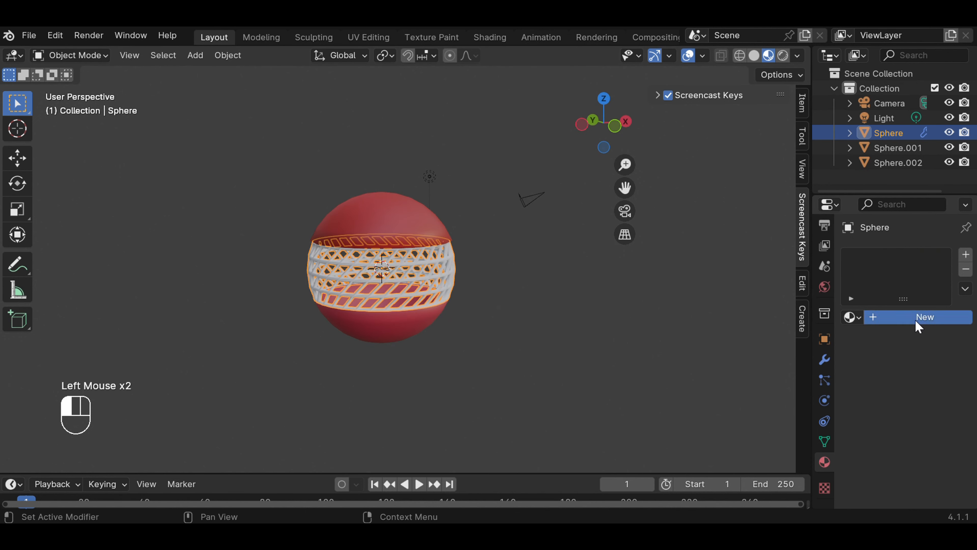
left_click(924, 436)
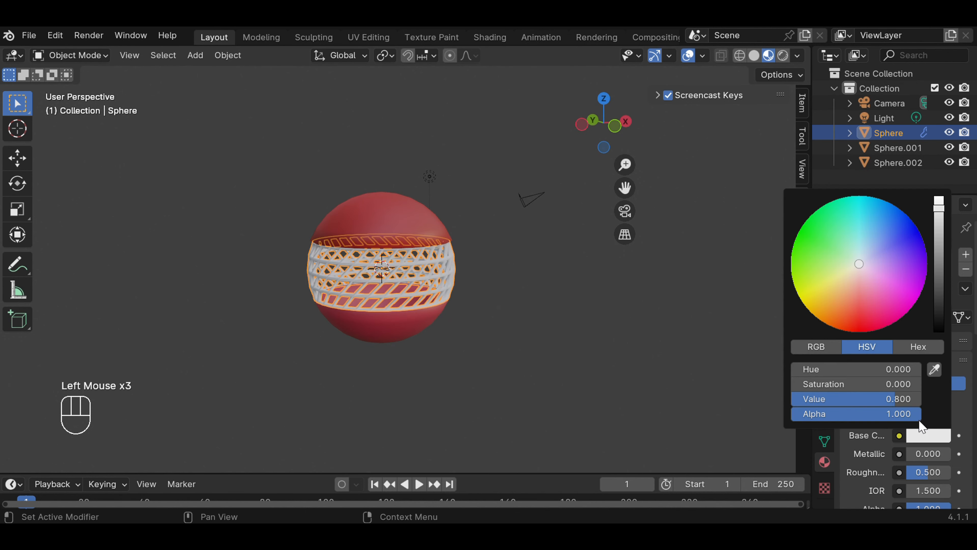
left_click(908, 236)
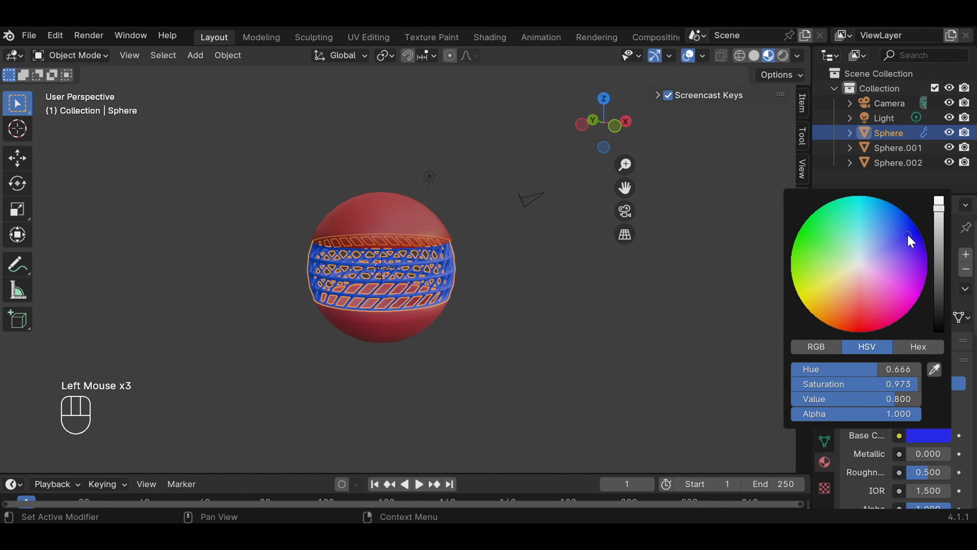
left_click(558, 304)
Step: Try Metallic values of 10 and 7 on the top cap's material
middle_click_drag(535, 301, 484, 311)
scroll(484, 306, "up", 1)
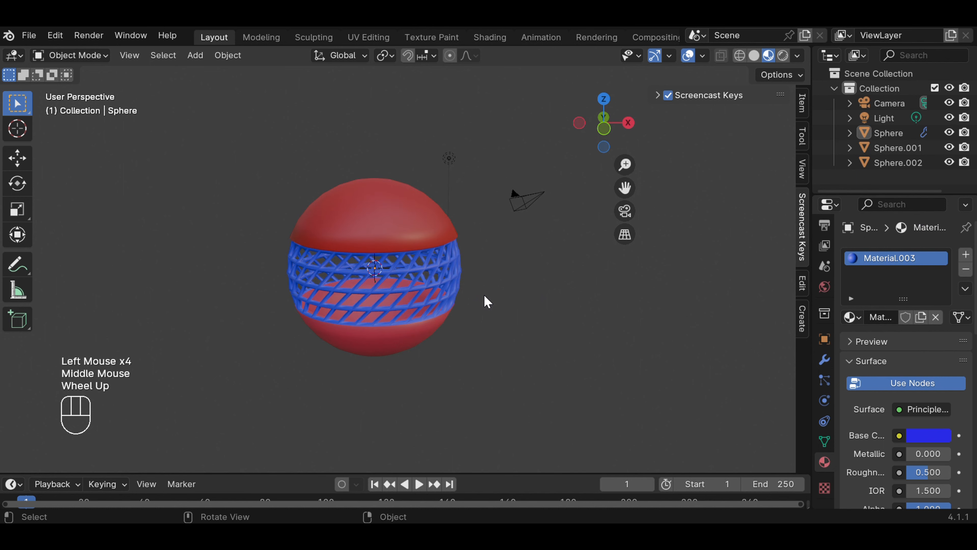
left_click(400, 243)
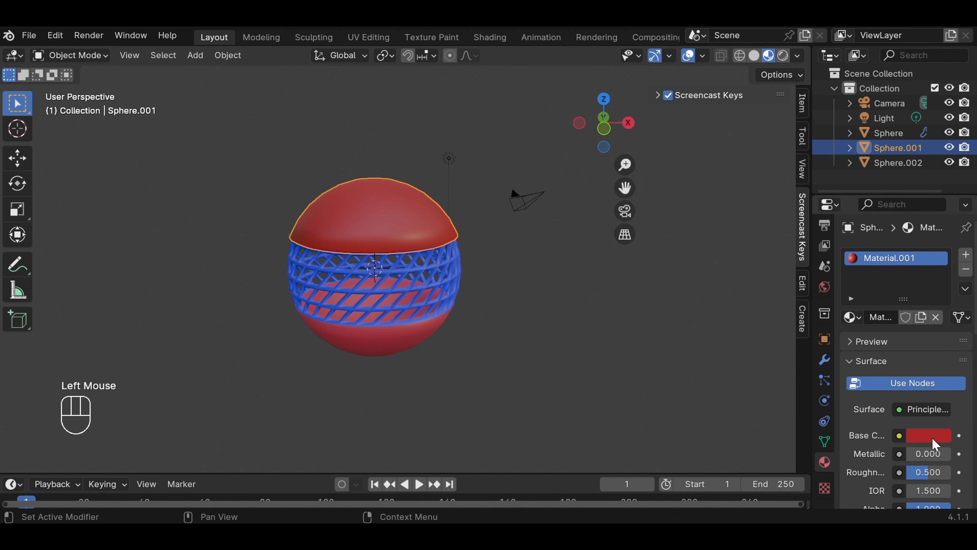
left_click(949, 455)
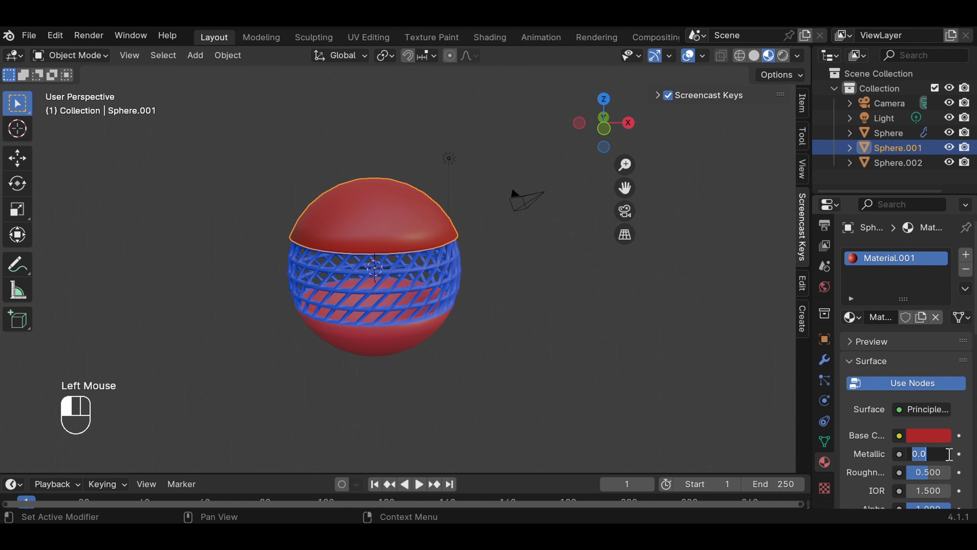
type("10")
key("Return")
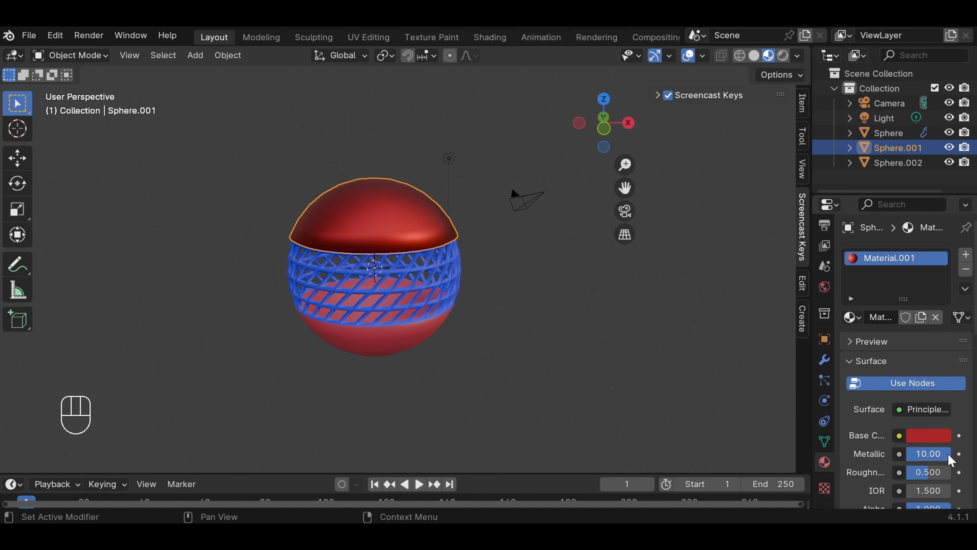
left_click(514, 345)
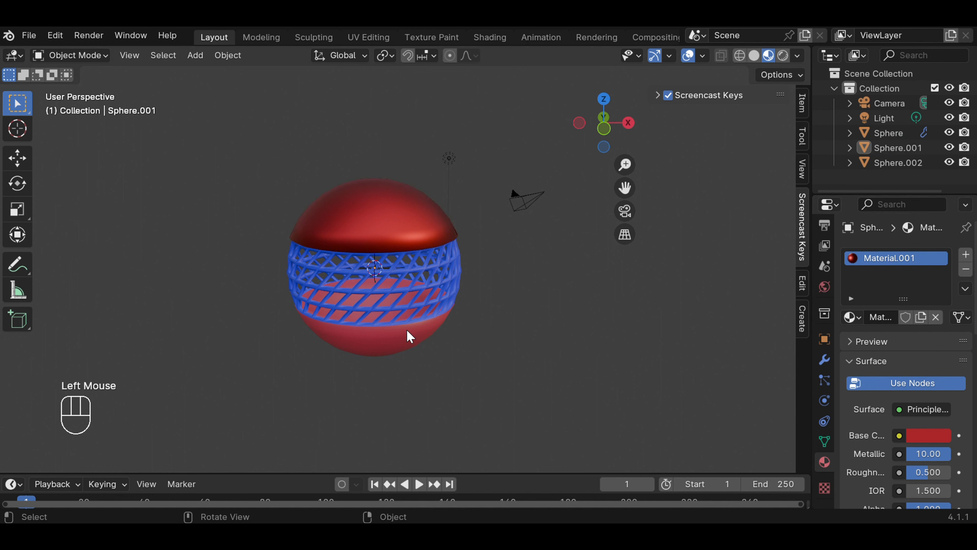
double_click(938, 457)
type("7")
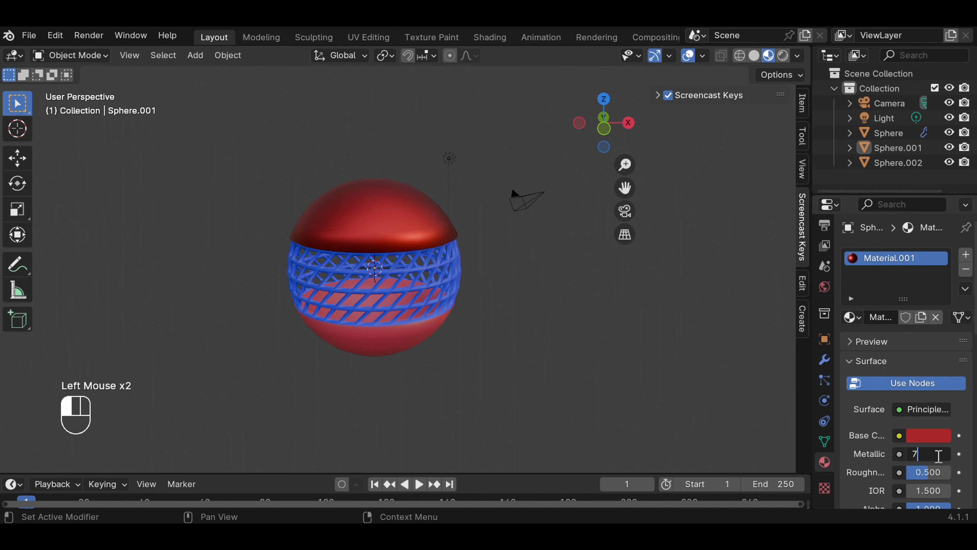
key("Return")
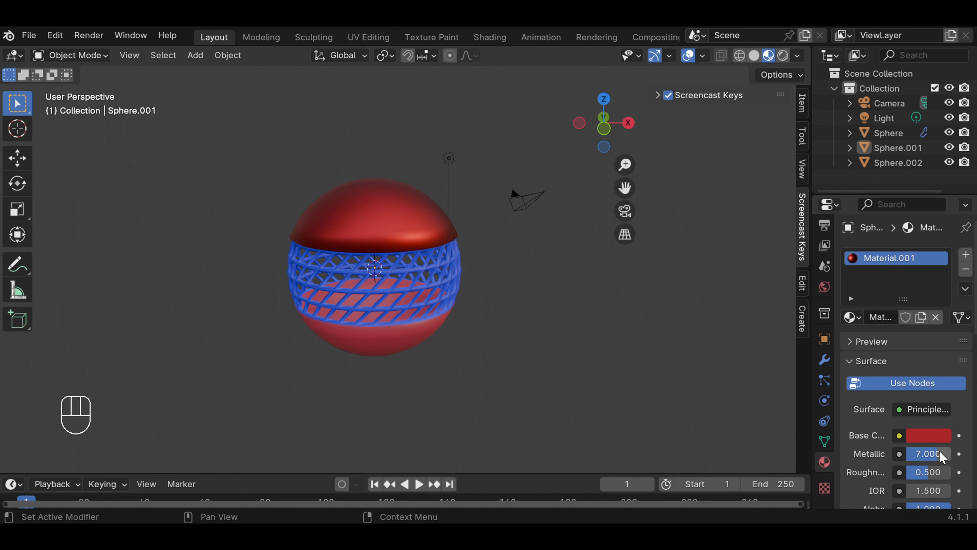
Step: Set the Metallic value of the top cap's material to 5
left_click(939, 455)
type("5")
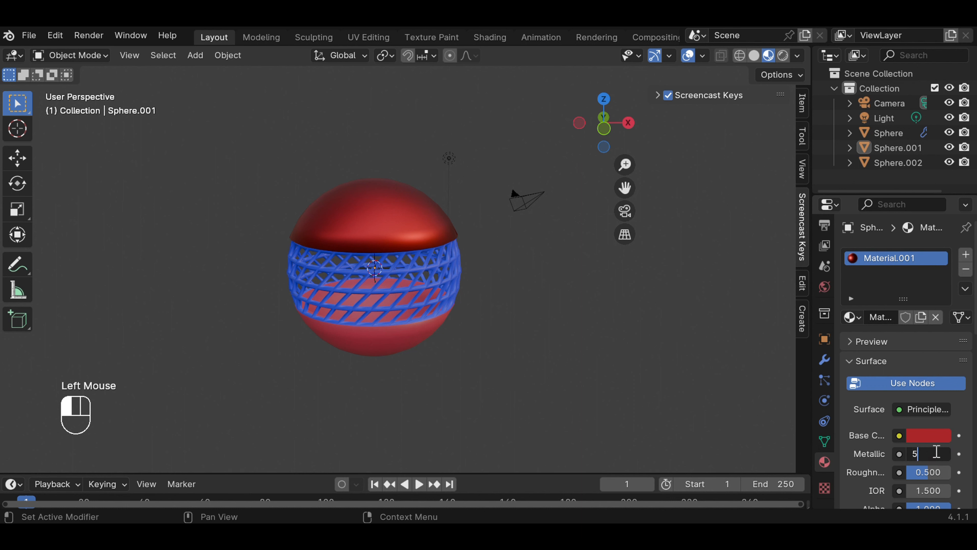
key("Return")
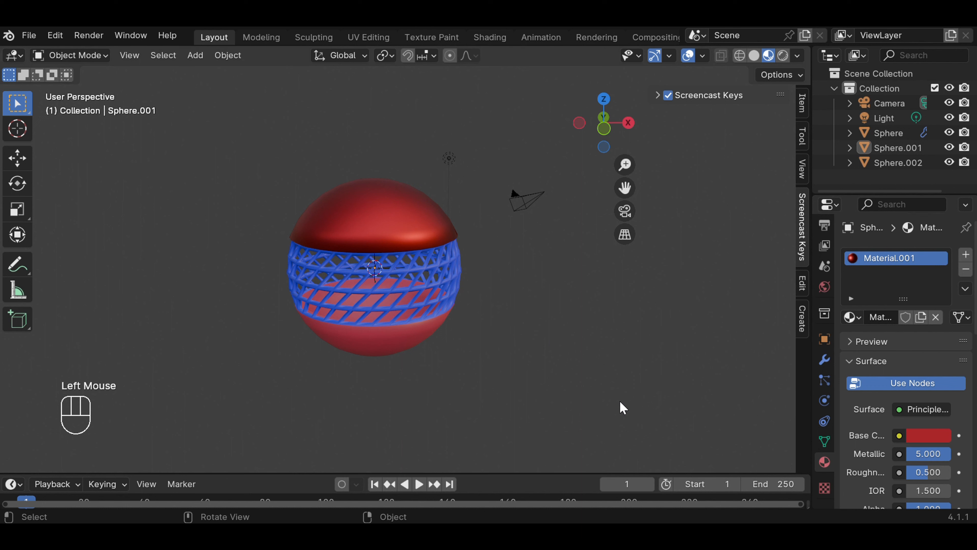
Step: Set the Metallic value of the bottom cap's material to 5
left_click(399, 331)
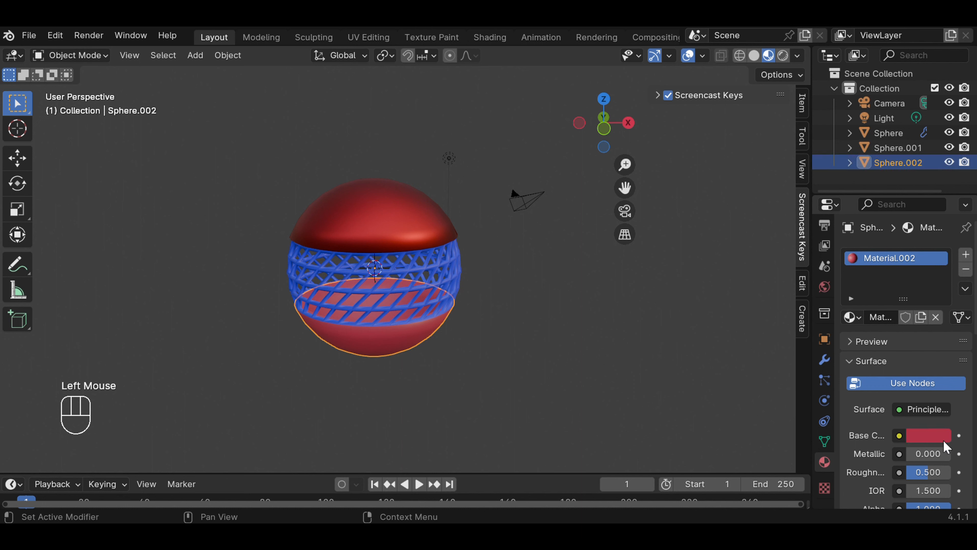
double_click(936, 460)
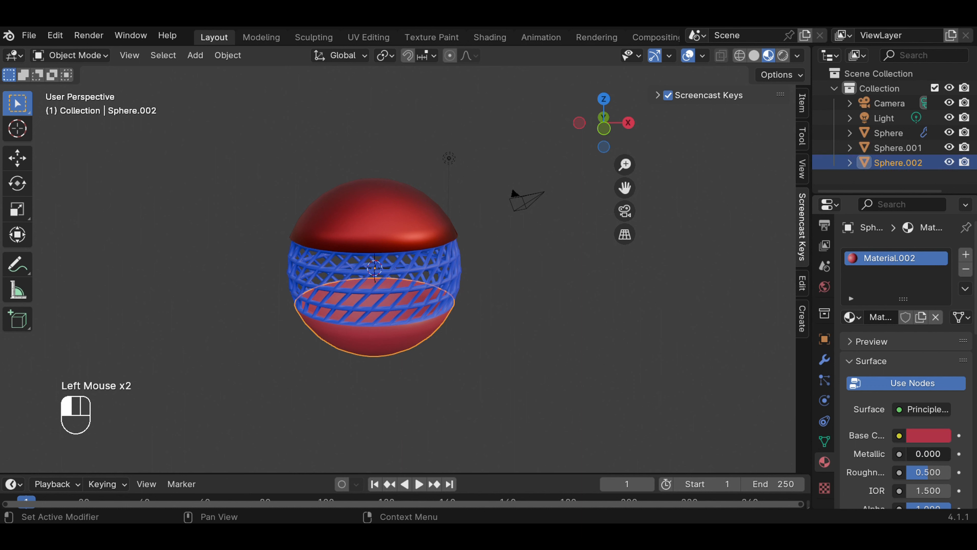
type("5")
key("Return")
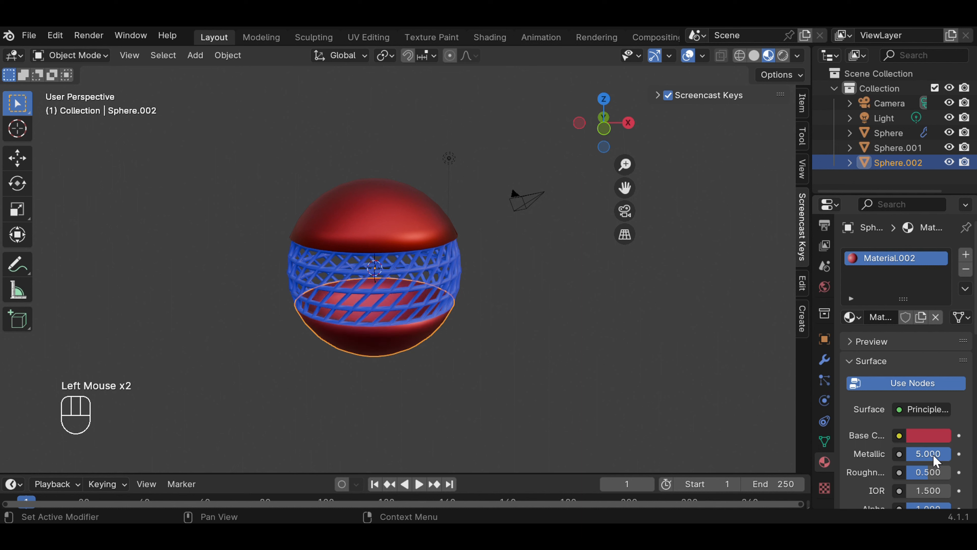
left_click(533, 383)
Step: Try a Roughness of 2 on the top cap's material and inspect the look of its surface
left_click(414, 235)
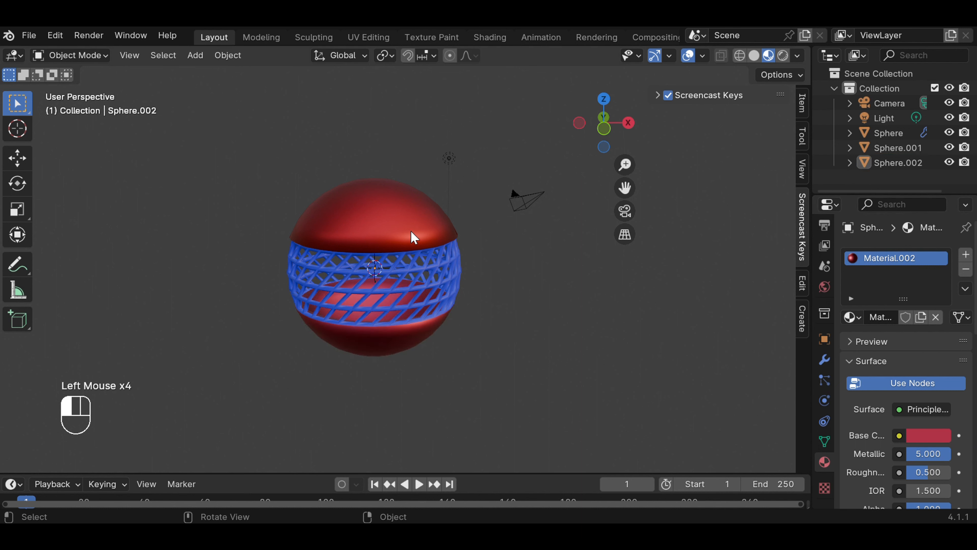
left_click(941, 477)
type("2")
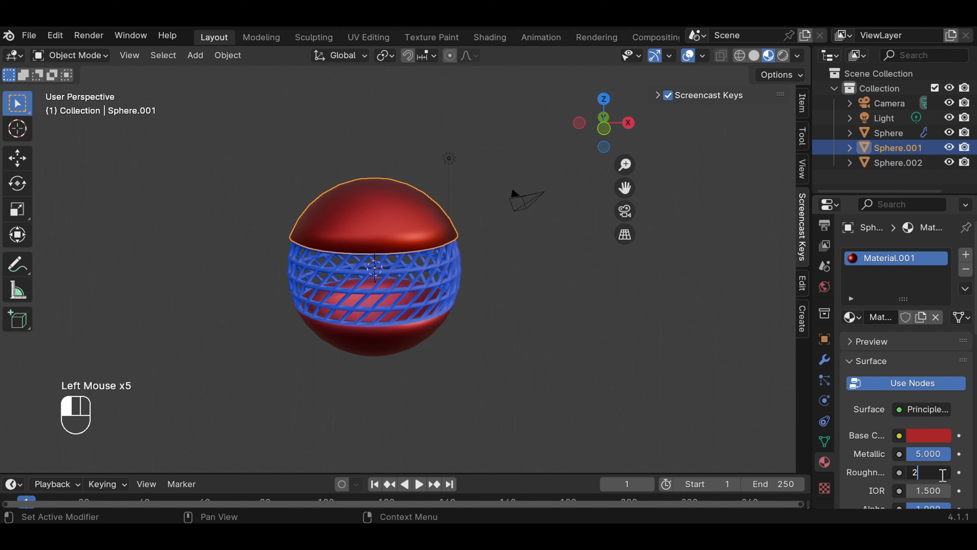
key("Return")
left_click(639, 339)
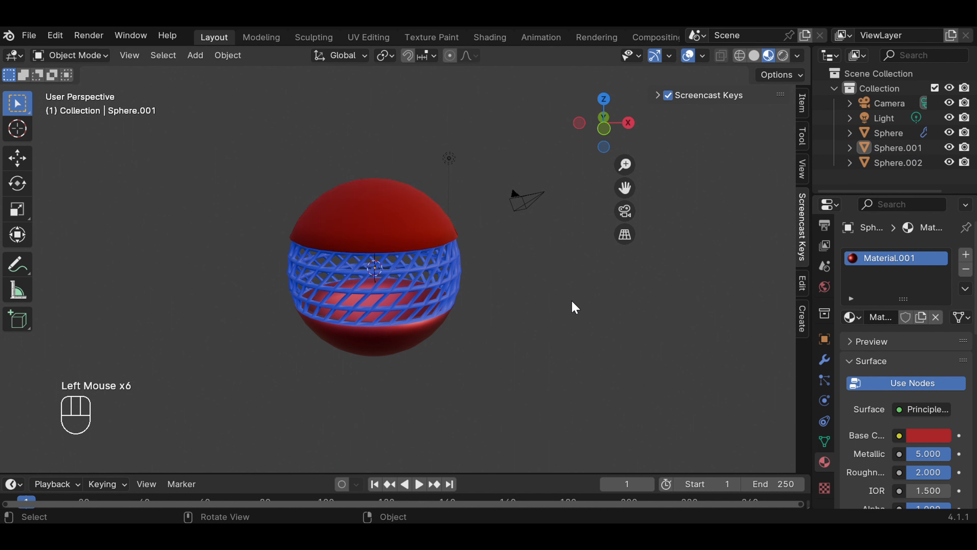
scroll(572, 305, "down", 1)
mouse_move(551, 286)
middle_mouse_down()
mouse_move(541, 375)
mouse_move(536, 305)
mouse_move(373, 283)
mouse_move(550, 284)
middle_mouse_up()
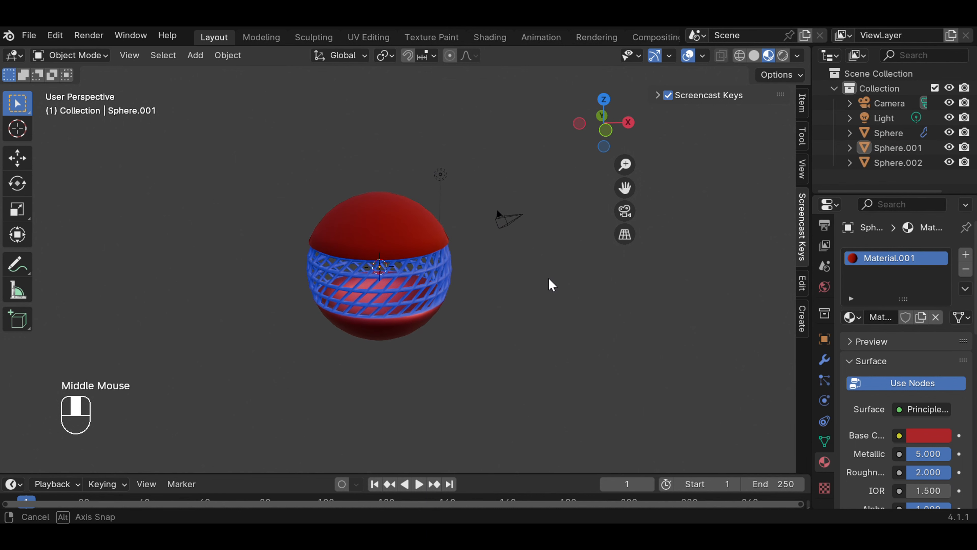
Step: Set the Roughness of the top cap's material to 0.5
left_click(939, 472)
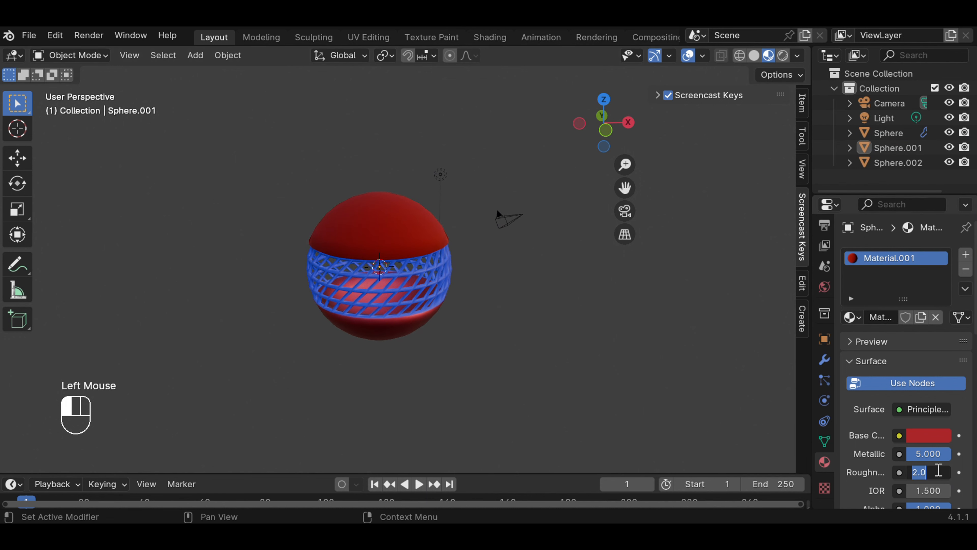
type("0.5")
key("Return")
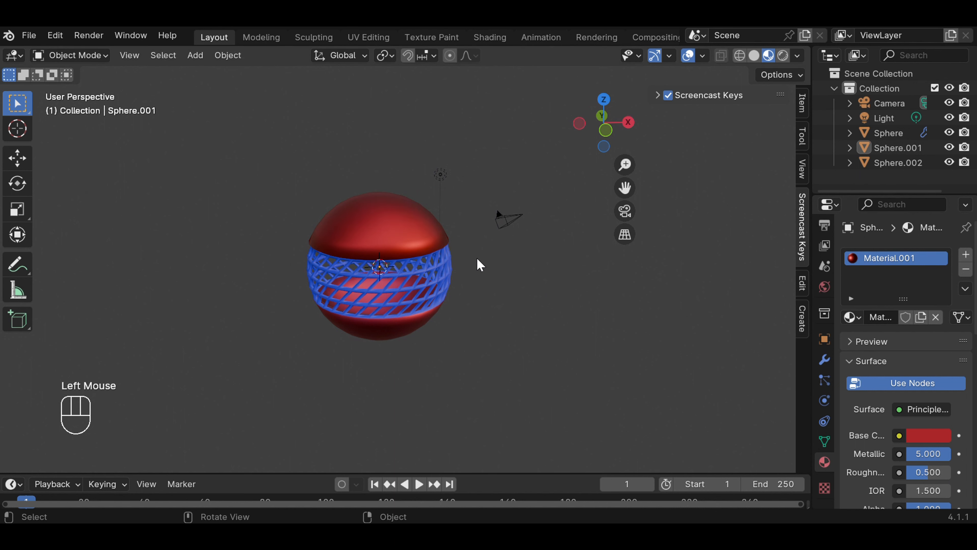
Step: Set the Metallic value of the lattice band's material to 5
middle_click_drag(477, 264, 501, 236)
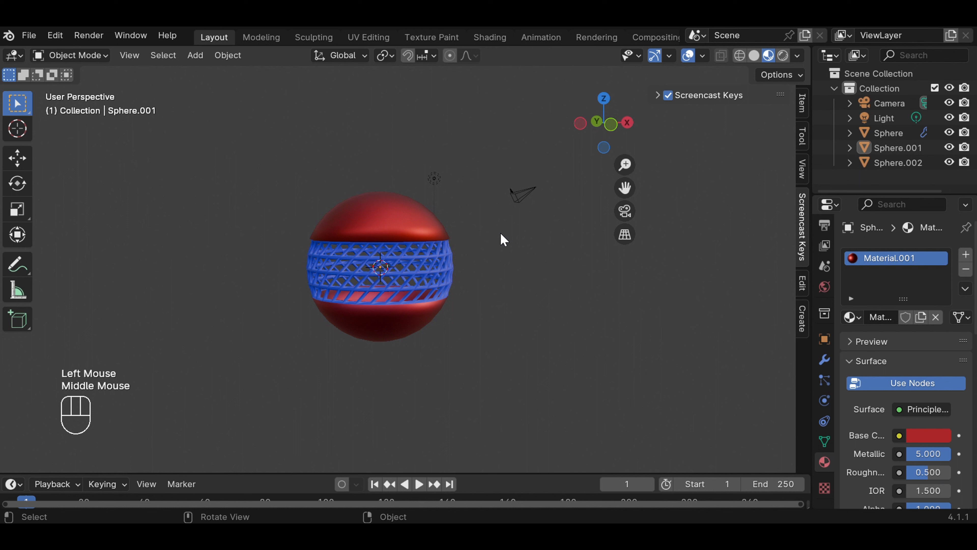
left_click(442, 269)
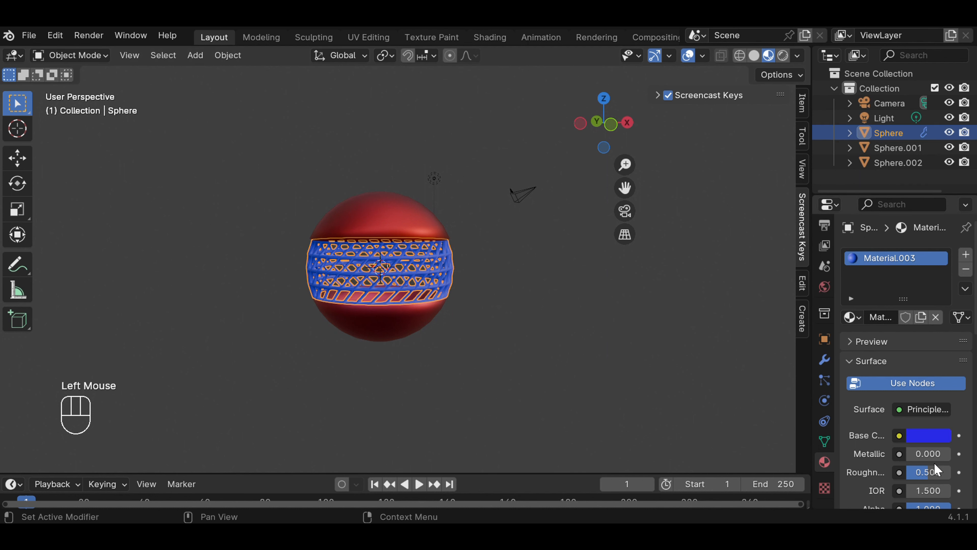
double_click(942, 453)
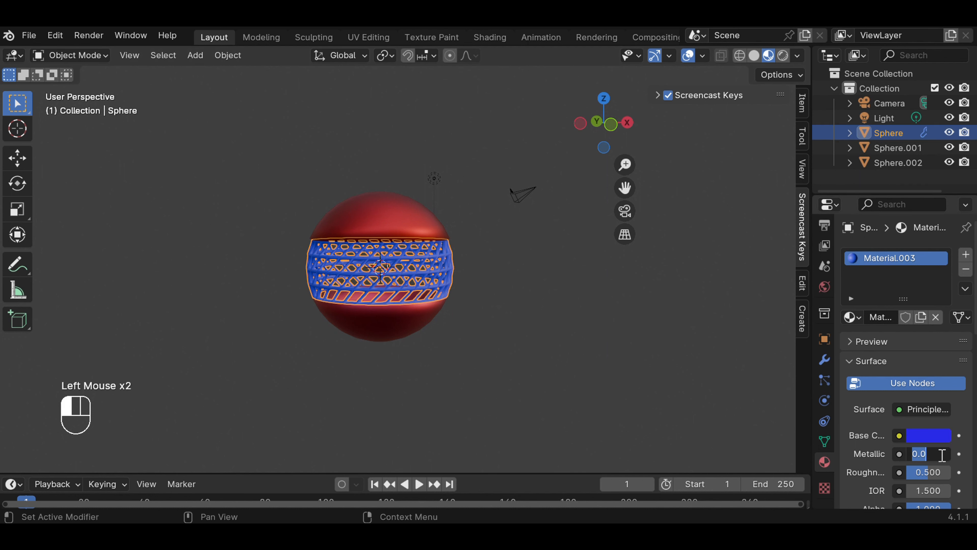
type("5")
key("Return")
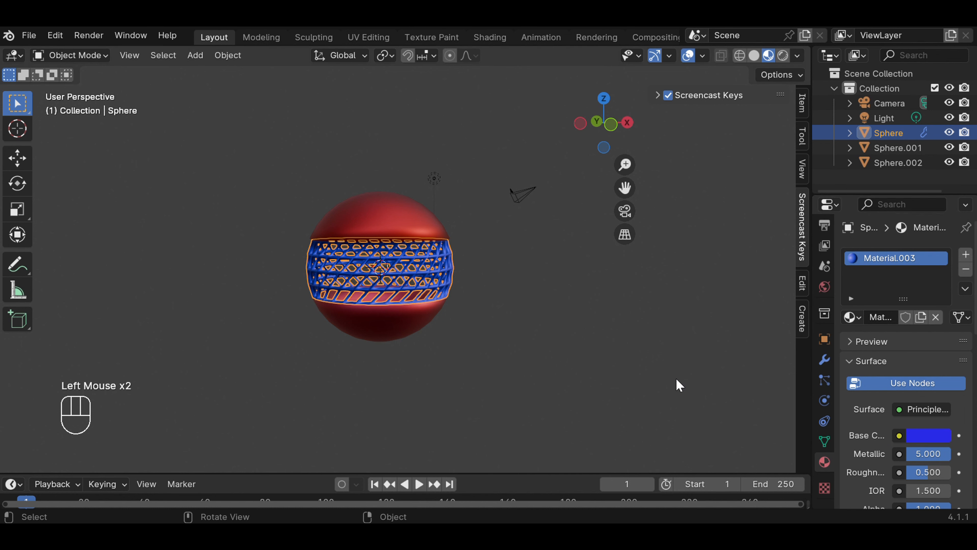
left_click(647, 366)
Step: Duplicate both caps and the lattice band together and place the copy beside the original, about 10.4 m away
middle_click_drag(523, 270, 557, 266)
scroll(556, 266, "up", 2)
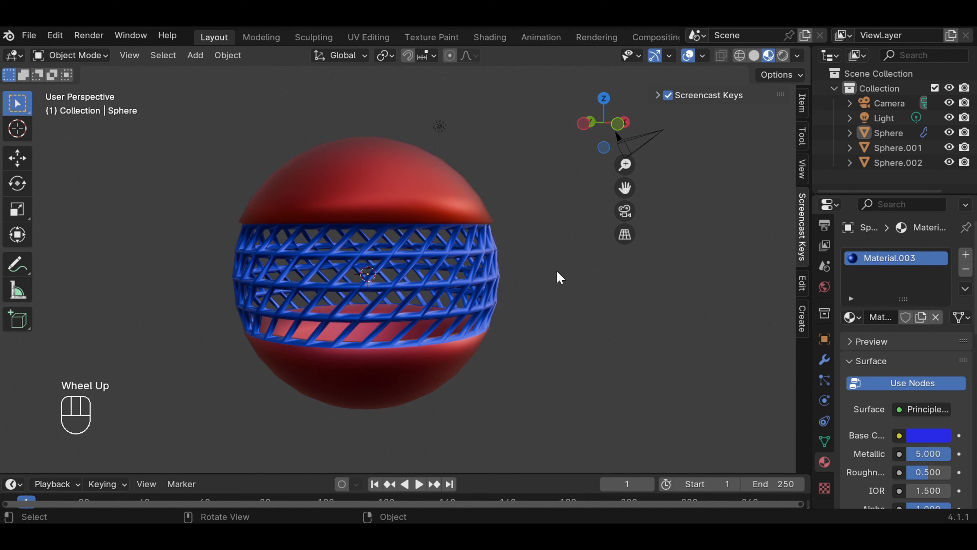
scroll(559, 276, "down", 1)
left_click_drag(625, 188, 585, 150)
double_click(370, 192)
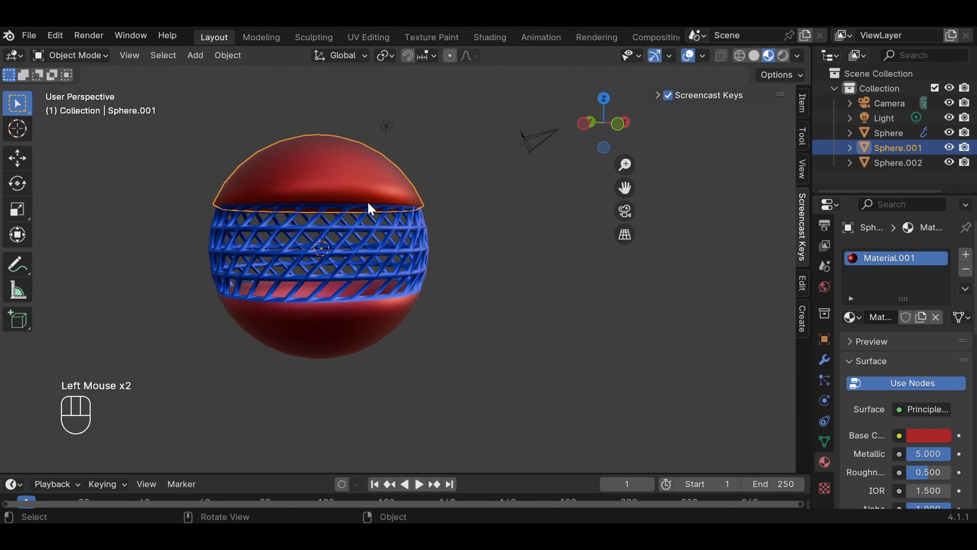
left_click(356, 257, "shift")
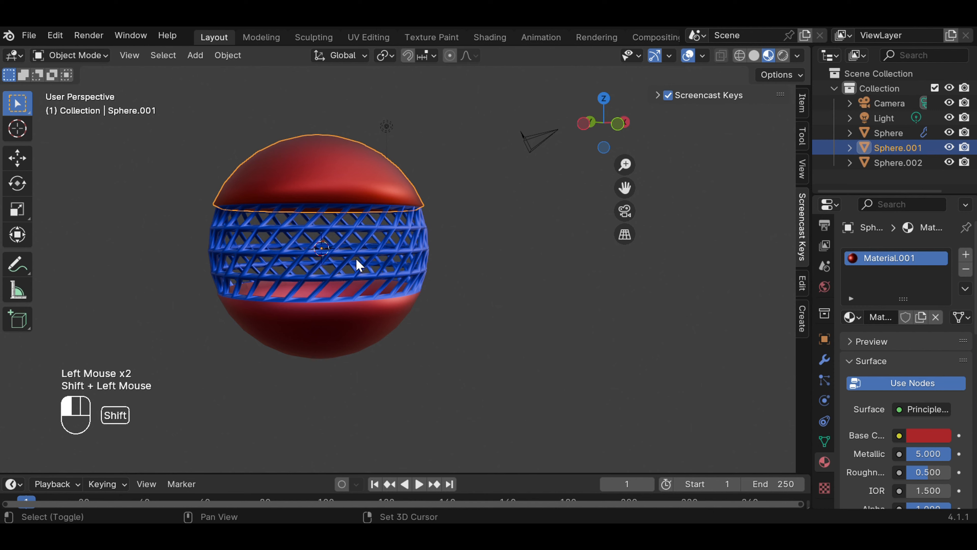
left_click(345, 324, "shift")
key("shift+d")
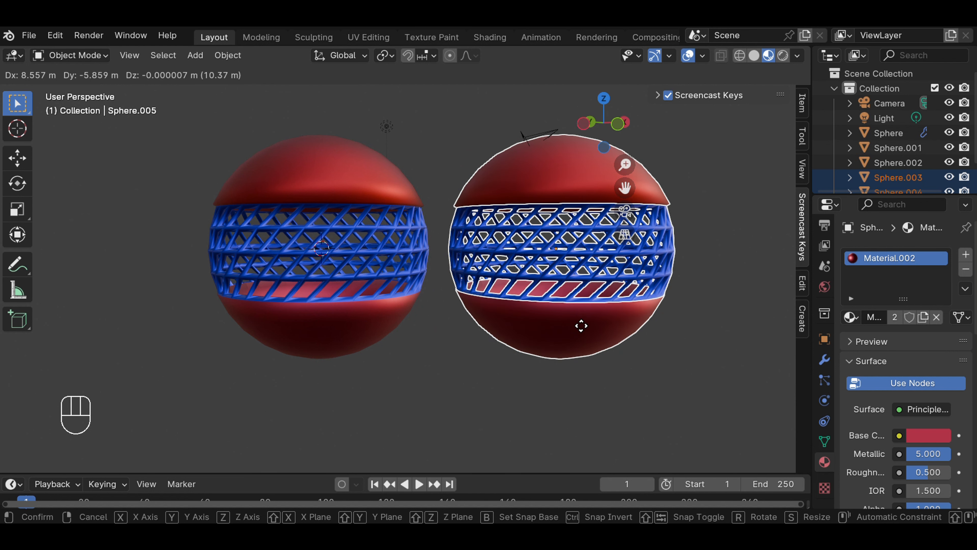
left_click(581, 325)
scroll(581, 326, "down", 3)
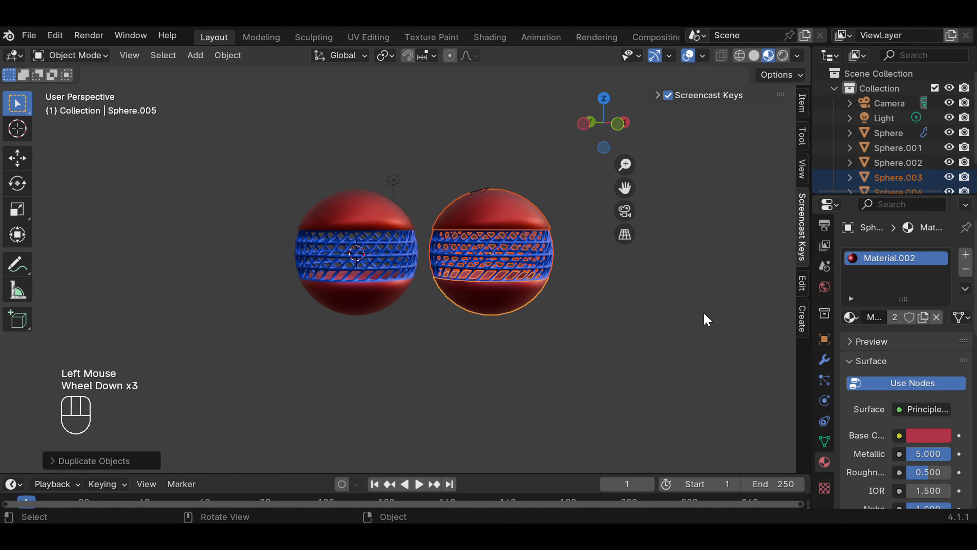
left_click(668, 310)
Step: Change the base color of the duplicate's top cap material to olive yellow with hue 0.139 and saturation 0.852
scroll(653, 274, "up", 3)
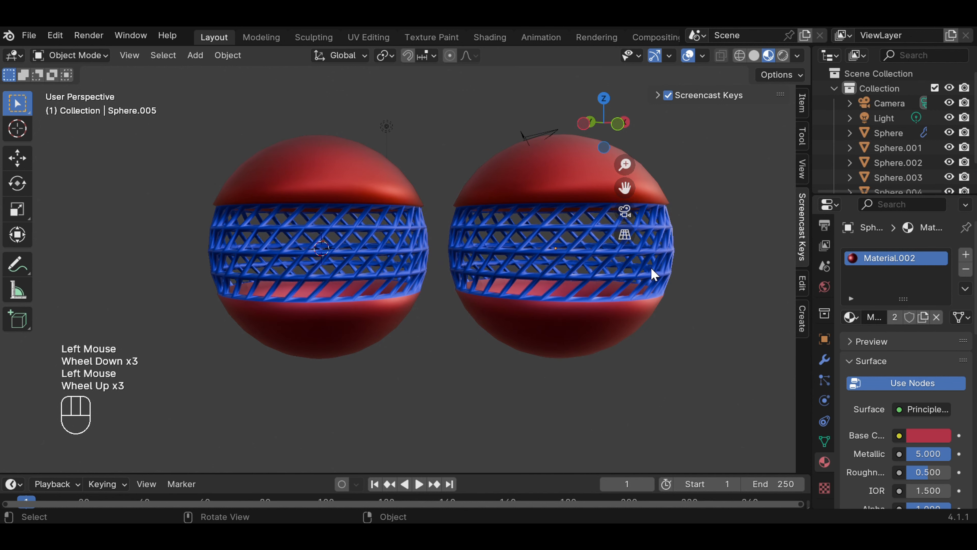
left_click_drag(625, 187, 562, 188)
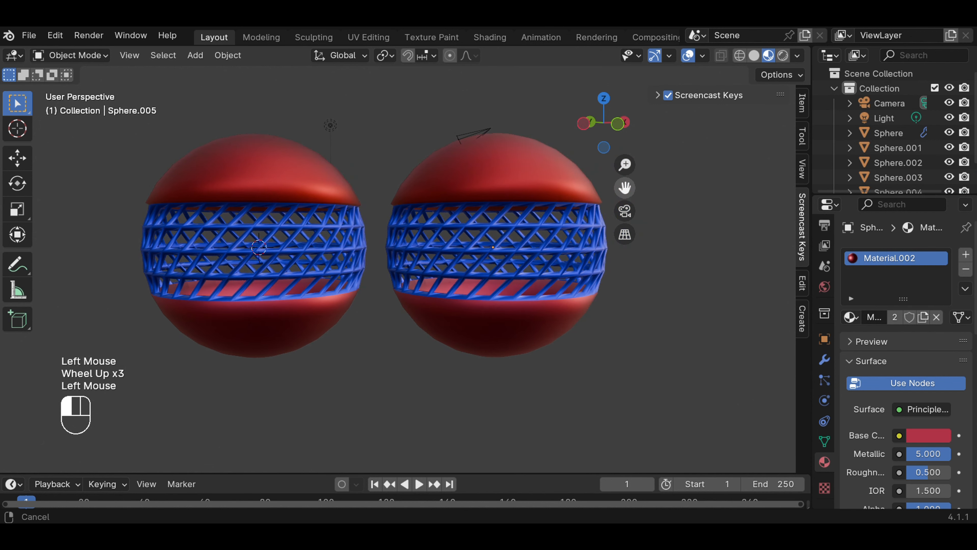
left_click(516, 185)
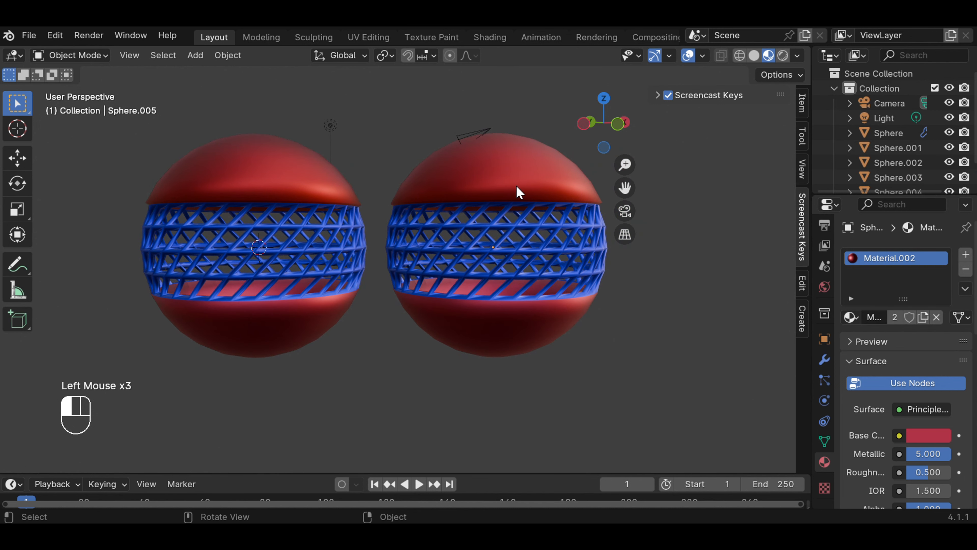
left_click(940, 439)
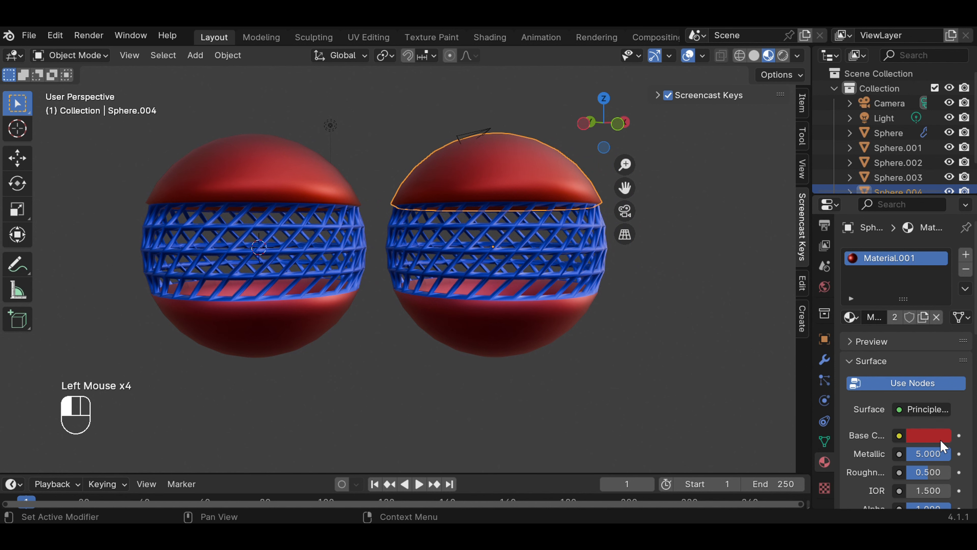
left_click(827, 289)
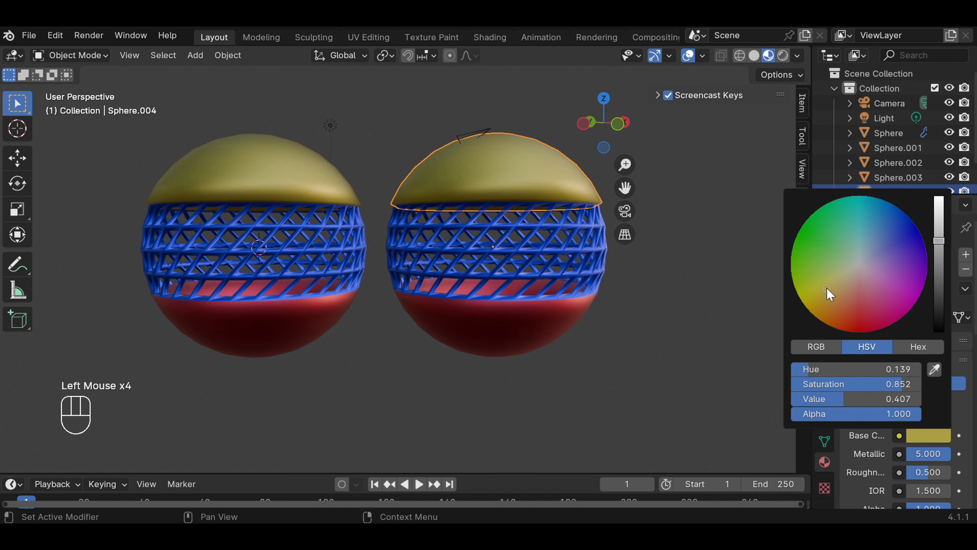
left_click(654, 292)
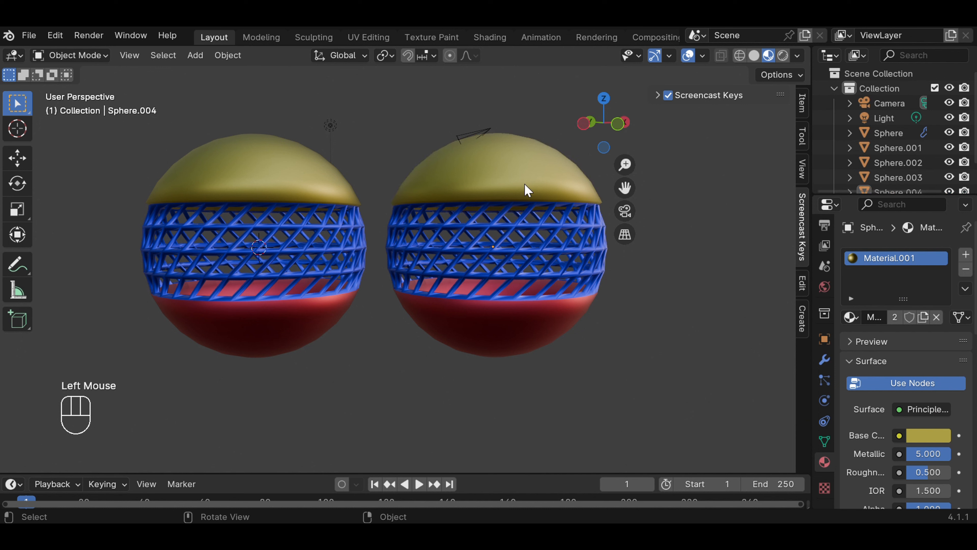
Step: Change the base color of the duplicate's top cap material to red with hue 0.006 and saturation 0.971
left_click(527, 190)
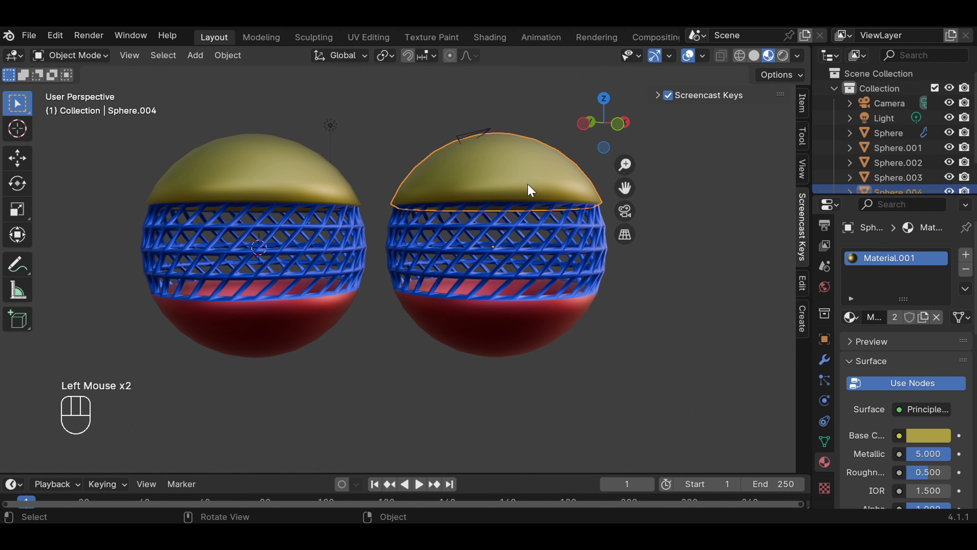
left_click(928, 434)
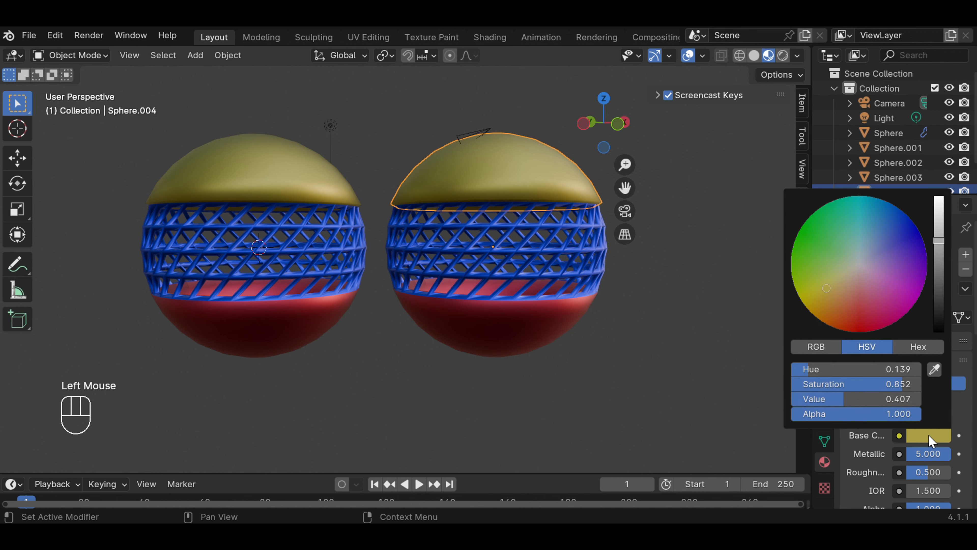
left_click(852, 321)
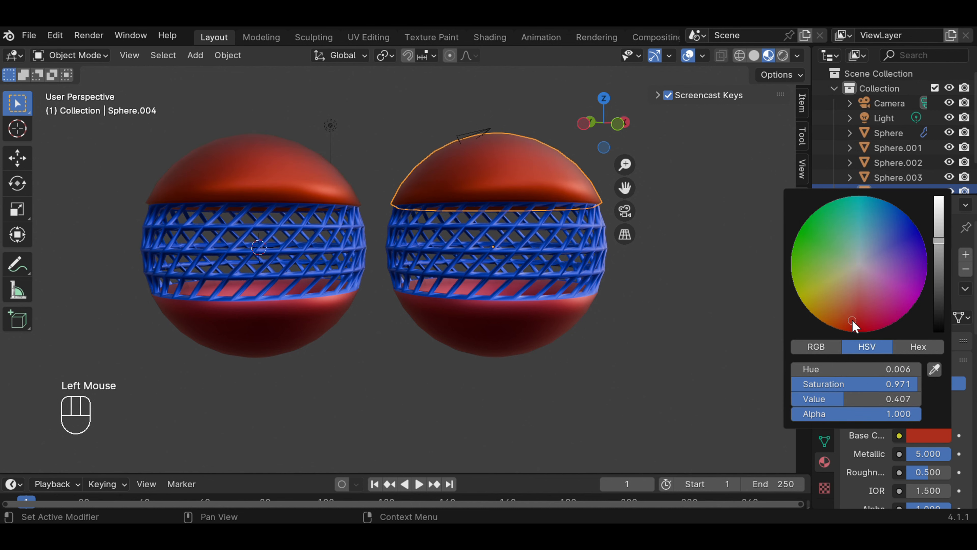
left_click(631, 331)
middle_click_drag(676, 275, 691, 308)
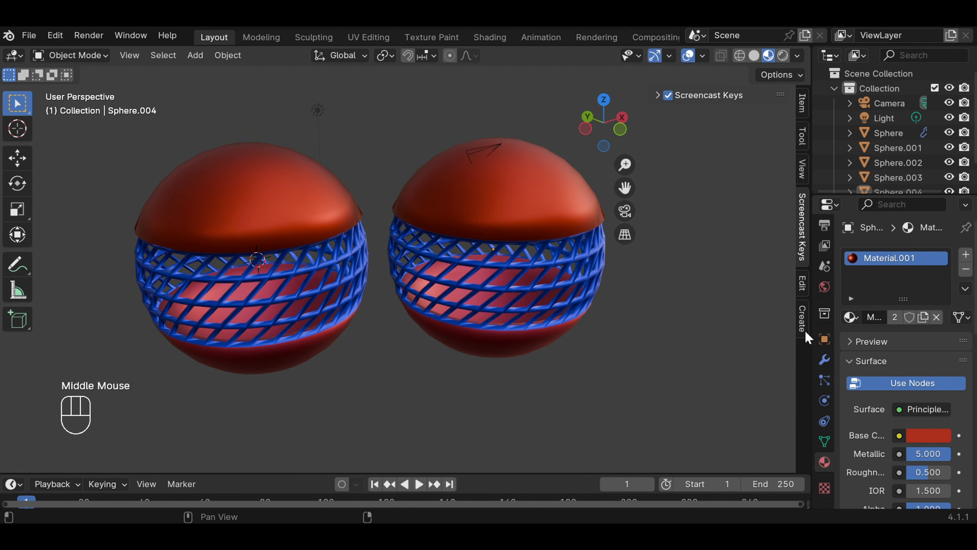
left_click(850, 317)
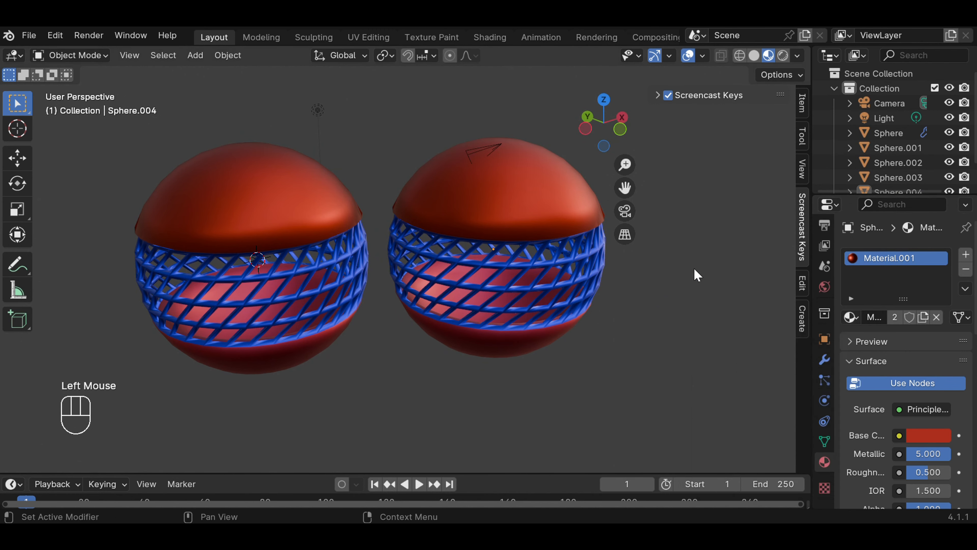
left_click(547, 227)
left_click(624, 298)
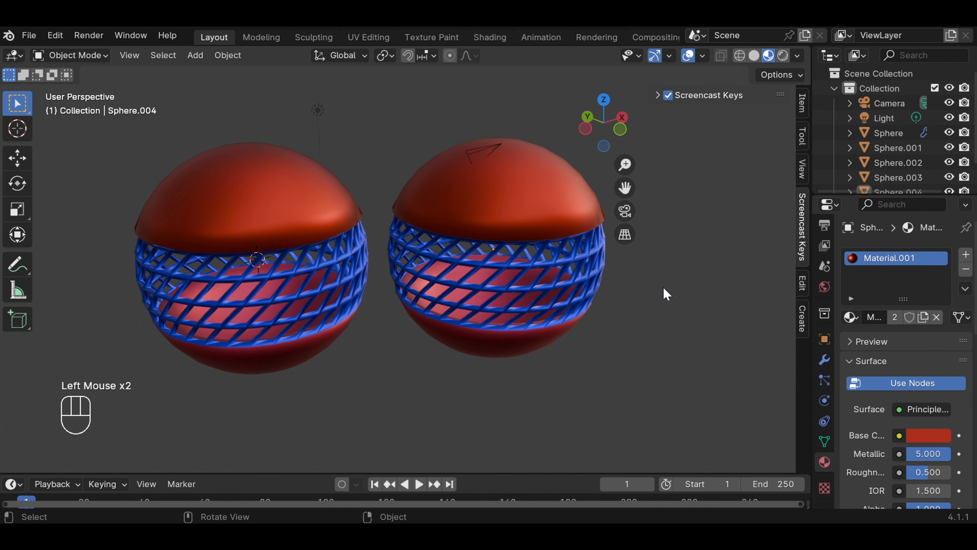
scroll(663, 288, "down", 2)
scroll(663, 288, "up", 1)
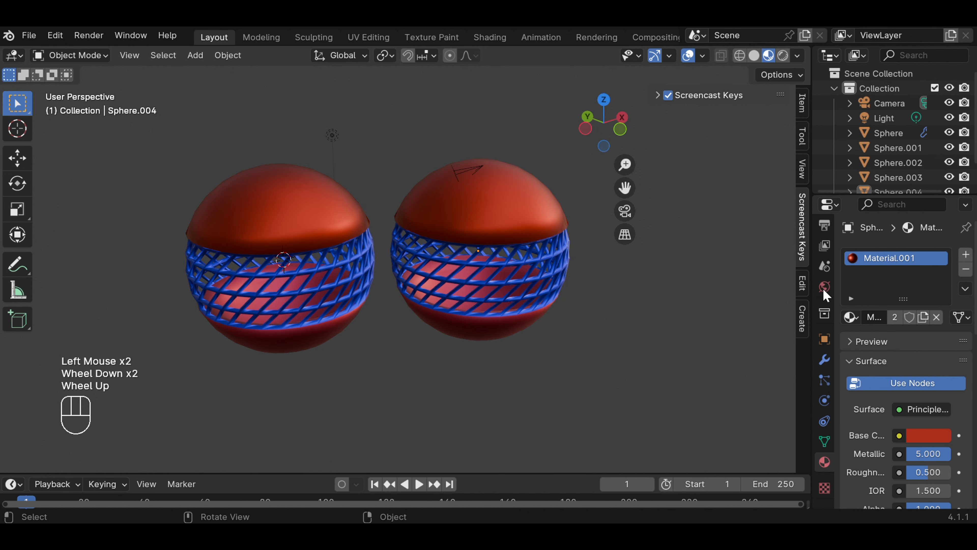
Step: Add a second material to the duplicate's top cap with a green base color of hue 0.362 and saturation 0.976
left_click(965, 255)
left_click(910, 345)
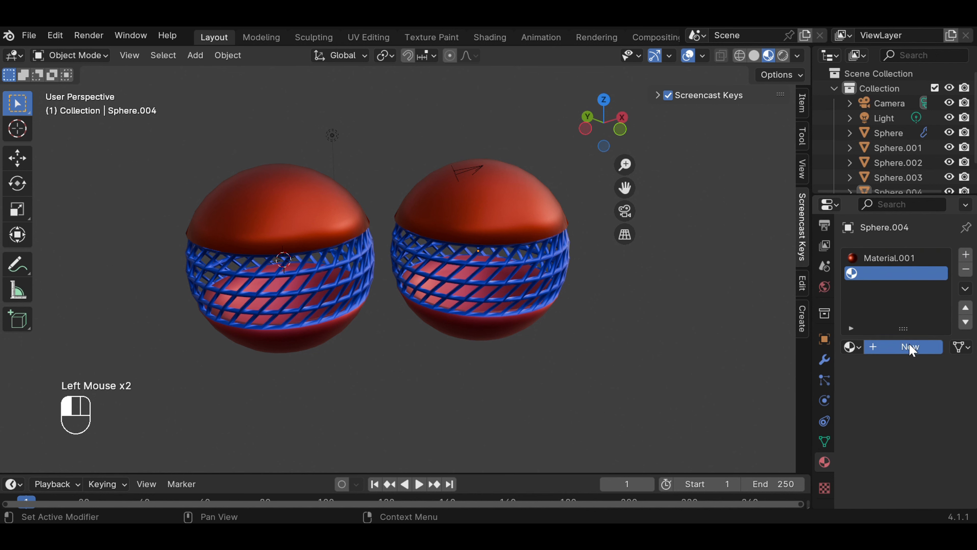
left_click(928, 466)
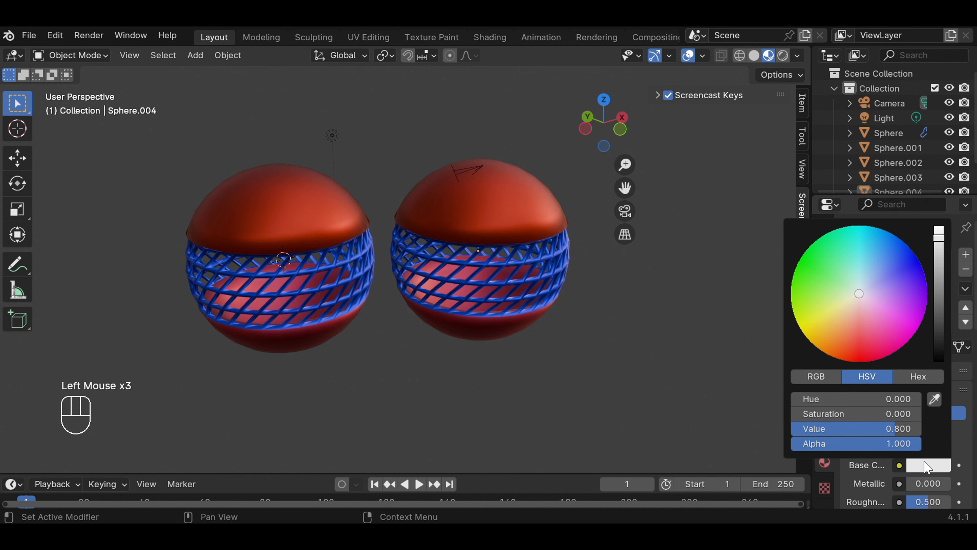
left_click(823, 249)
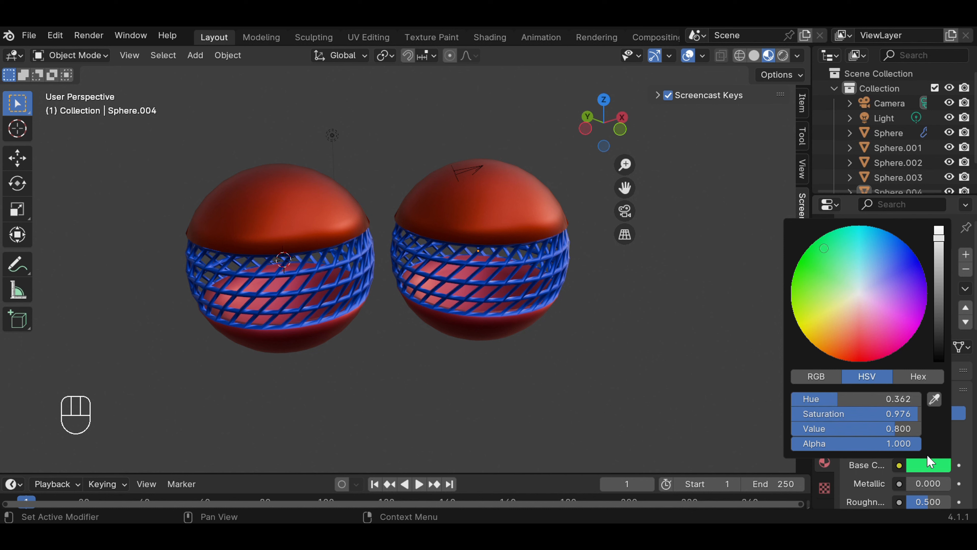
mouse_move(937, 242)
left_mouse_down()
mouse_move(938, 254)
mouse_move(938, 234)
left_mouse_up()
left_click(727, 281)
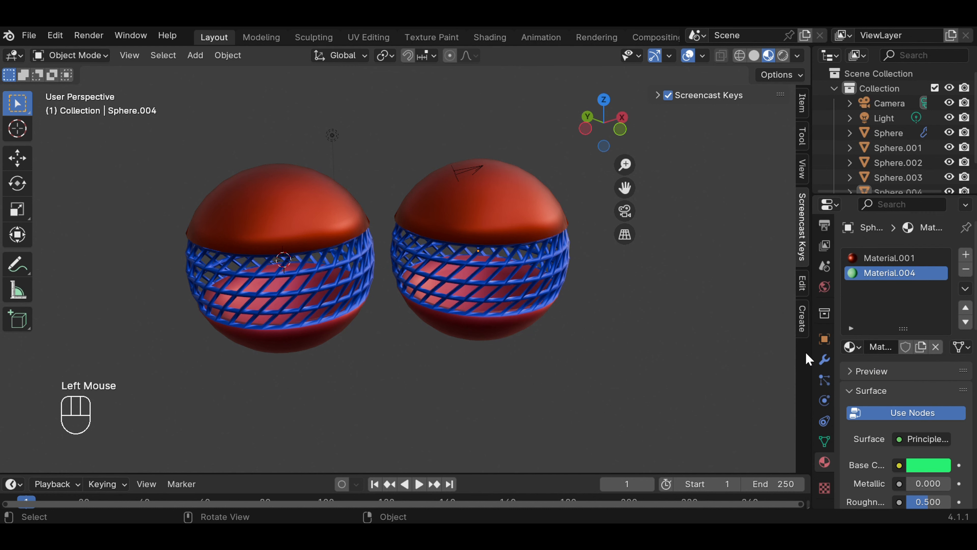
Step: Set the Metallic value of the new green material to 5
double_click(939, 484)
type("5")
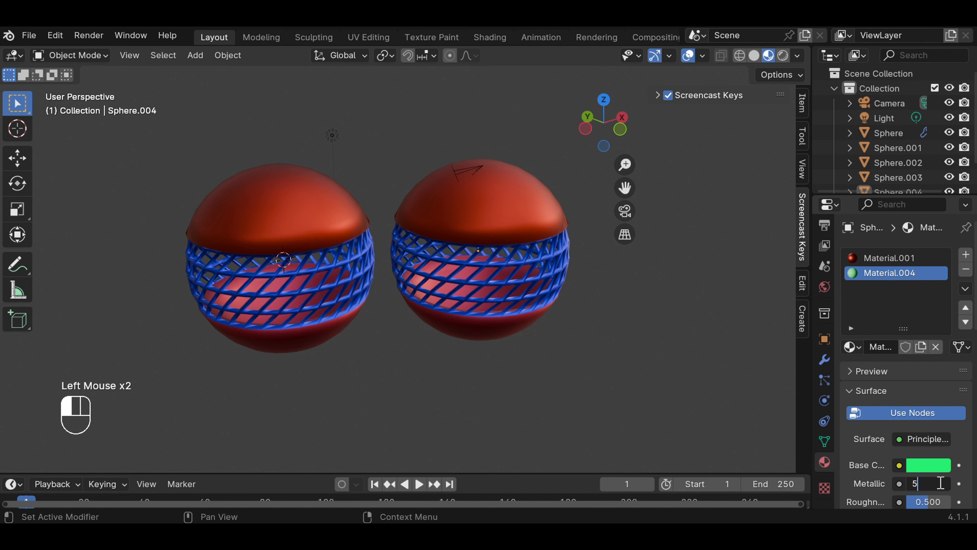
key("Return")
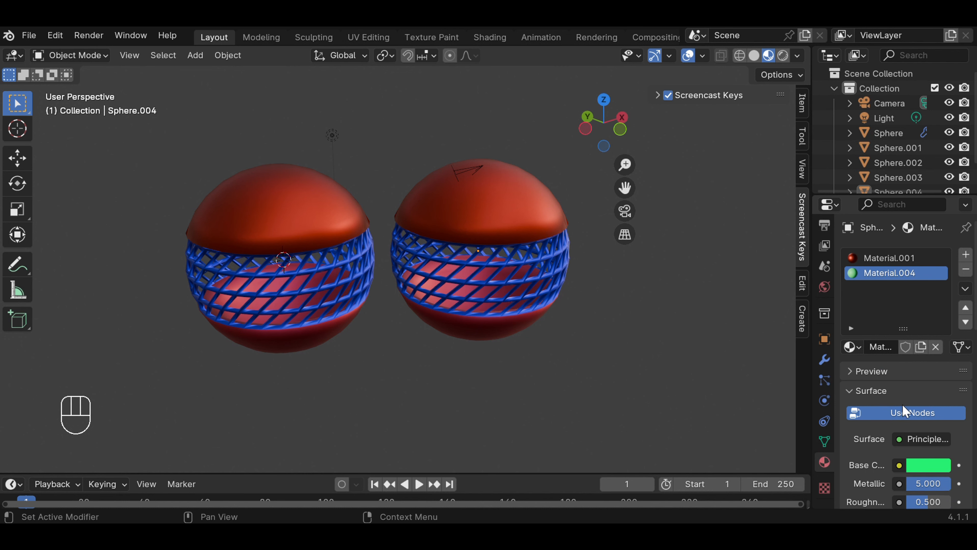
Step: Apply the green Material.004 to the surface of the duplicate sphere's top cap
left_click(859, 346)
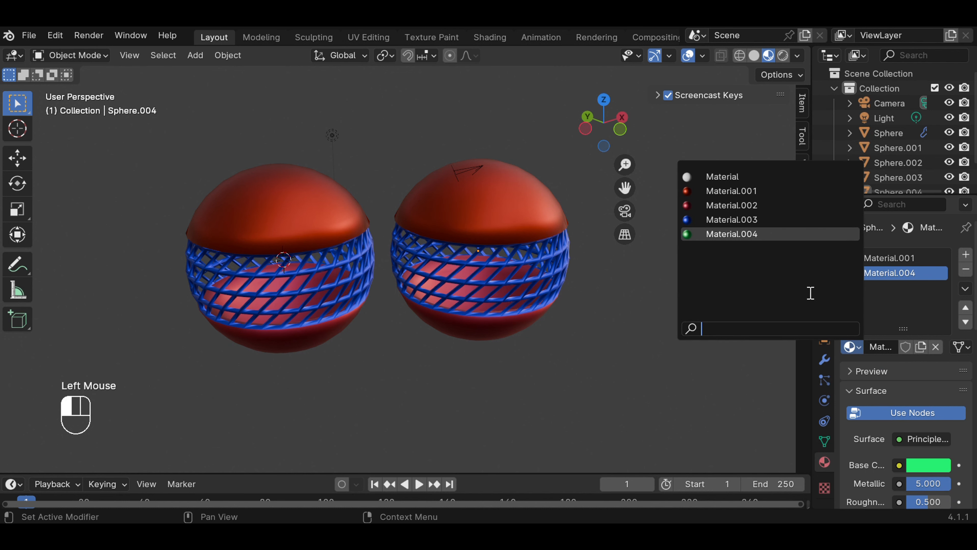
left_click(860, 350)
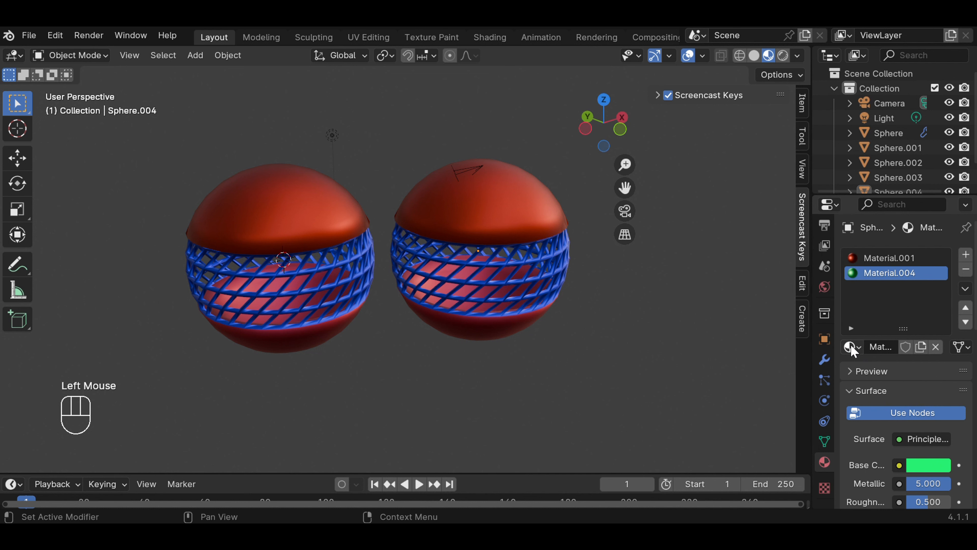
left_click_drag(852, 350, 502, 220)
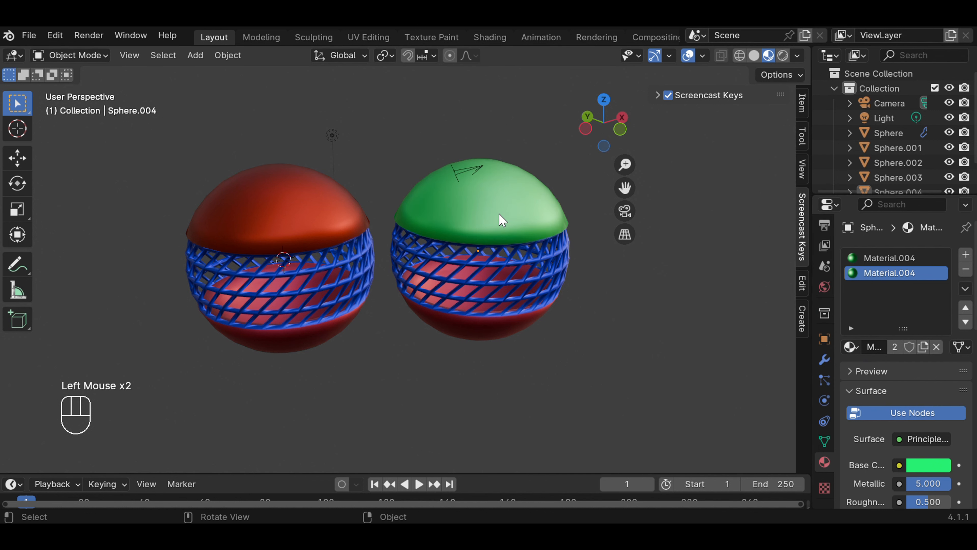
left_click(635, 304)
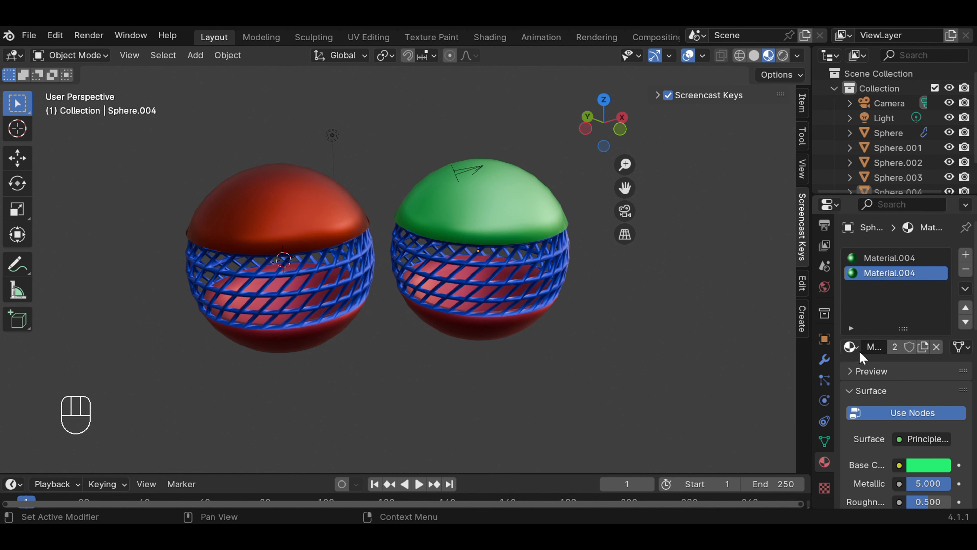
Step: Apply the green Material.004 to the duplicate sphere's bottom cap
left_click(852, 348)
left_click_drag(852, 347, 512, 335)
left_click(585, 314)
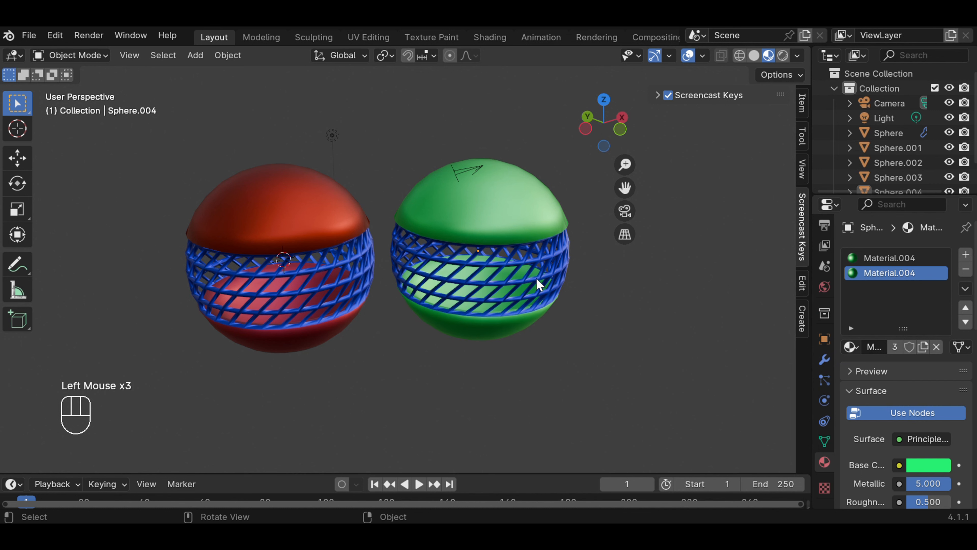
Step: Assign the red Material.002 to the duplicate sphere's lattice band in place of its blue material
left_click(545, 266)
left_click(668, 340)
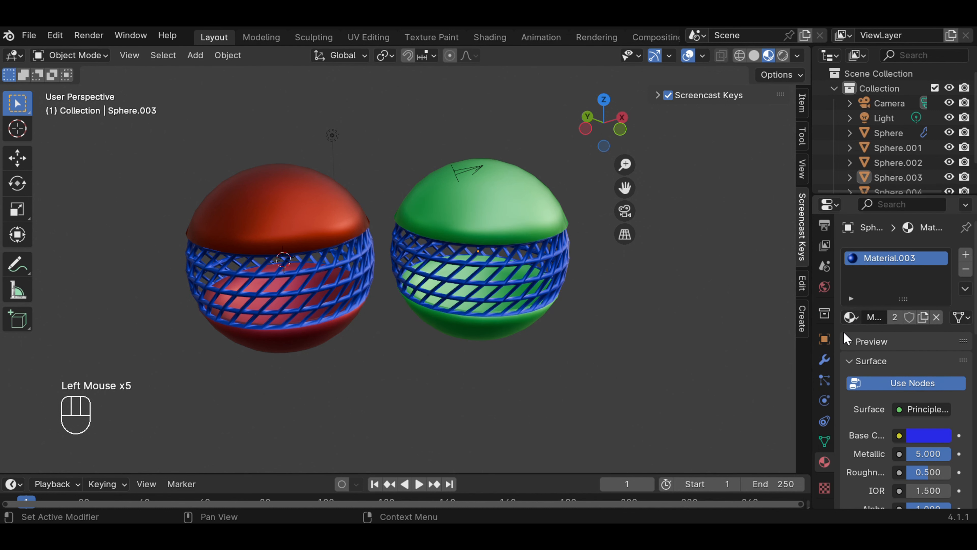
left_click(851, 318)
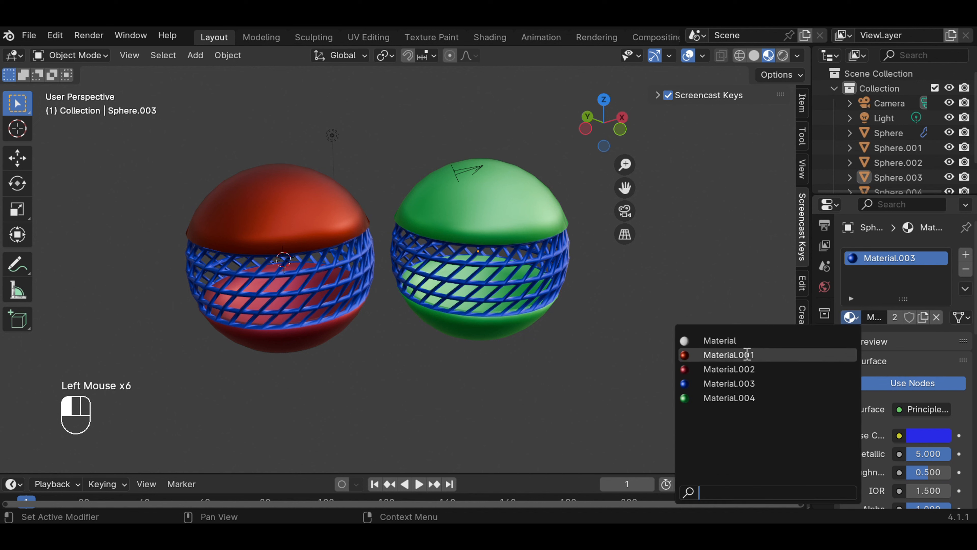
left_click(742, 369)
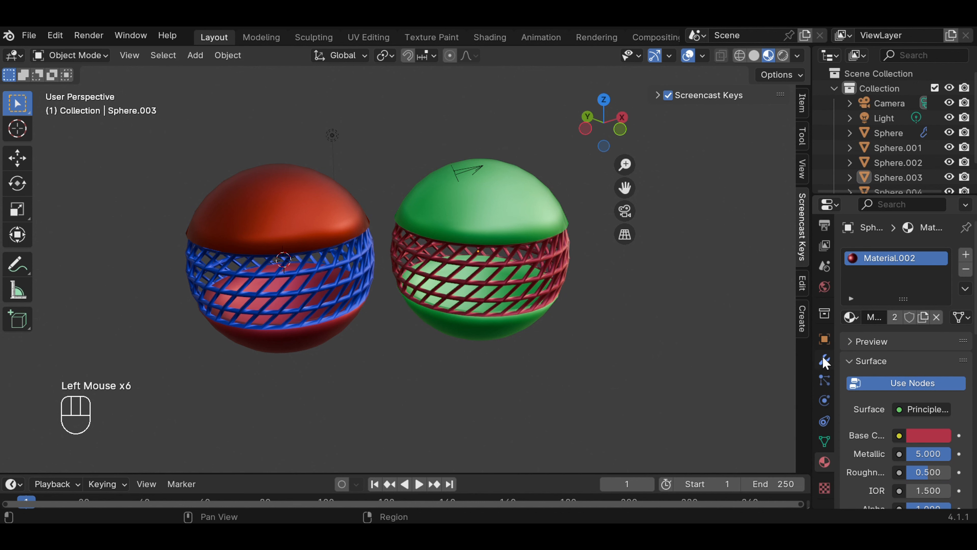
left_click(650, 317)
Step: Examine the materials of both spheres up close and from different angles
middle_click_drag(650, 293, 598, 304)
scroll(594, 297, "up", 2)
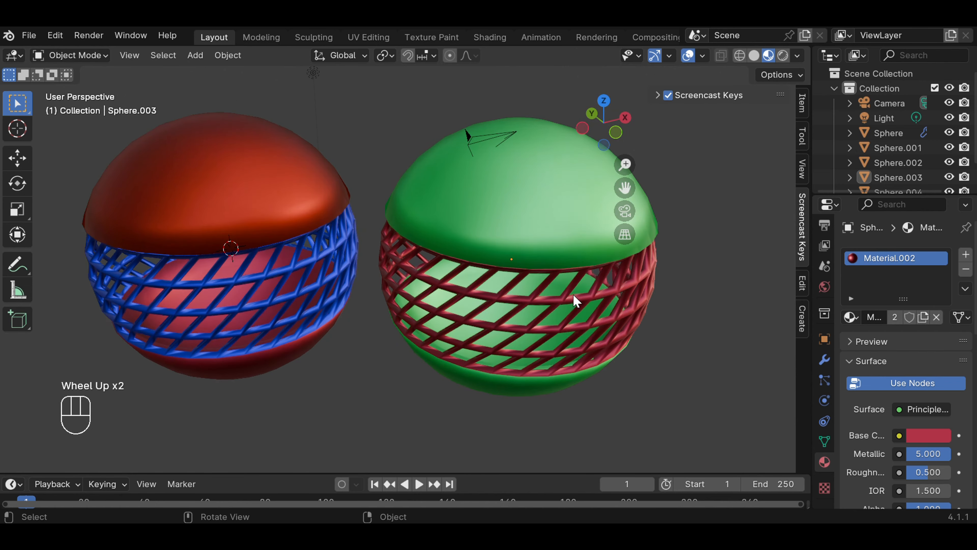
scroll(588, 280, "down", 2)
left_click_drag(624, 190, 623, 192)
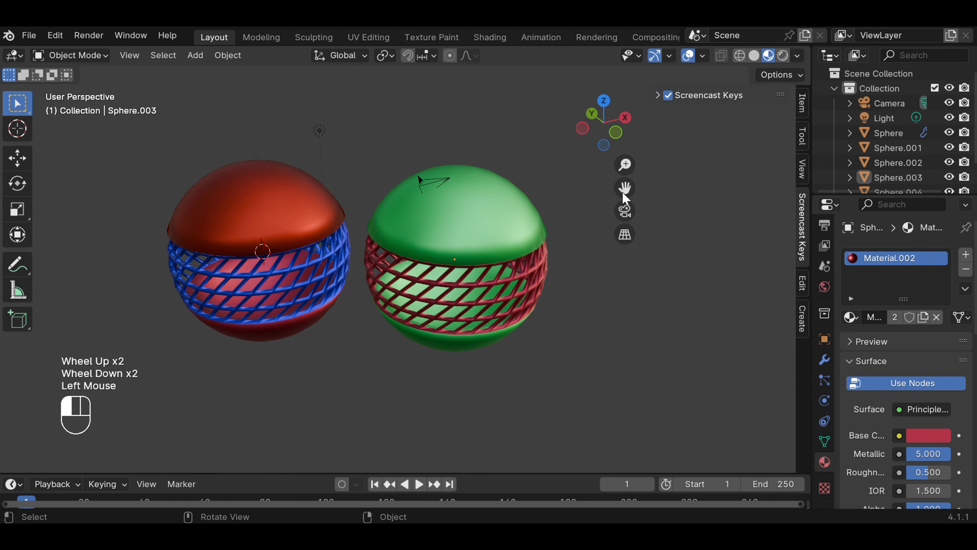
scroll(530, 257, "up", 2)
scroll(530, 258, "down", 1)
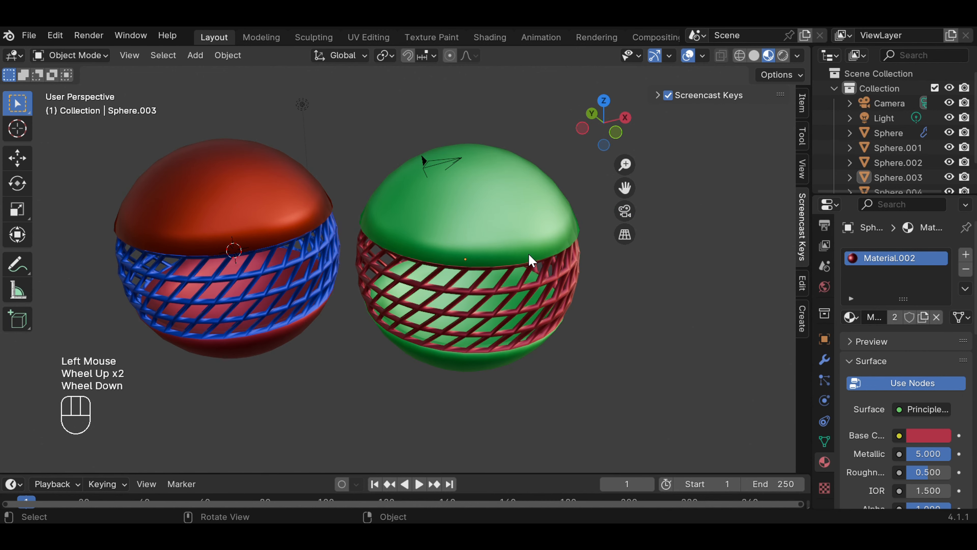
mouse_move(552, 253)
middle_mouse_down()
mouse_move(550, 283)
mouse_move(557, 249)
middle_mouse_up()
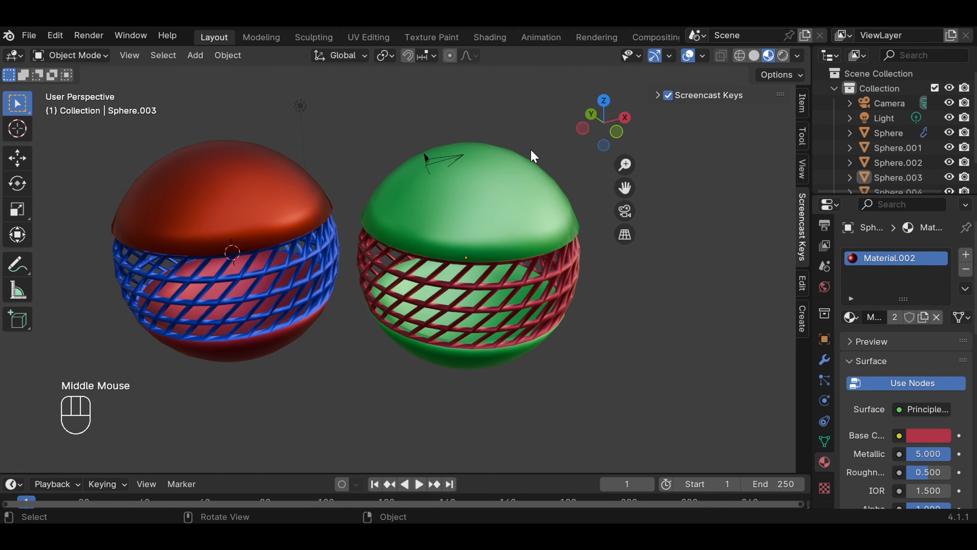